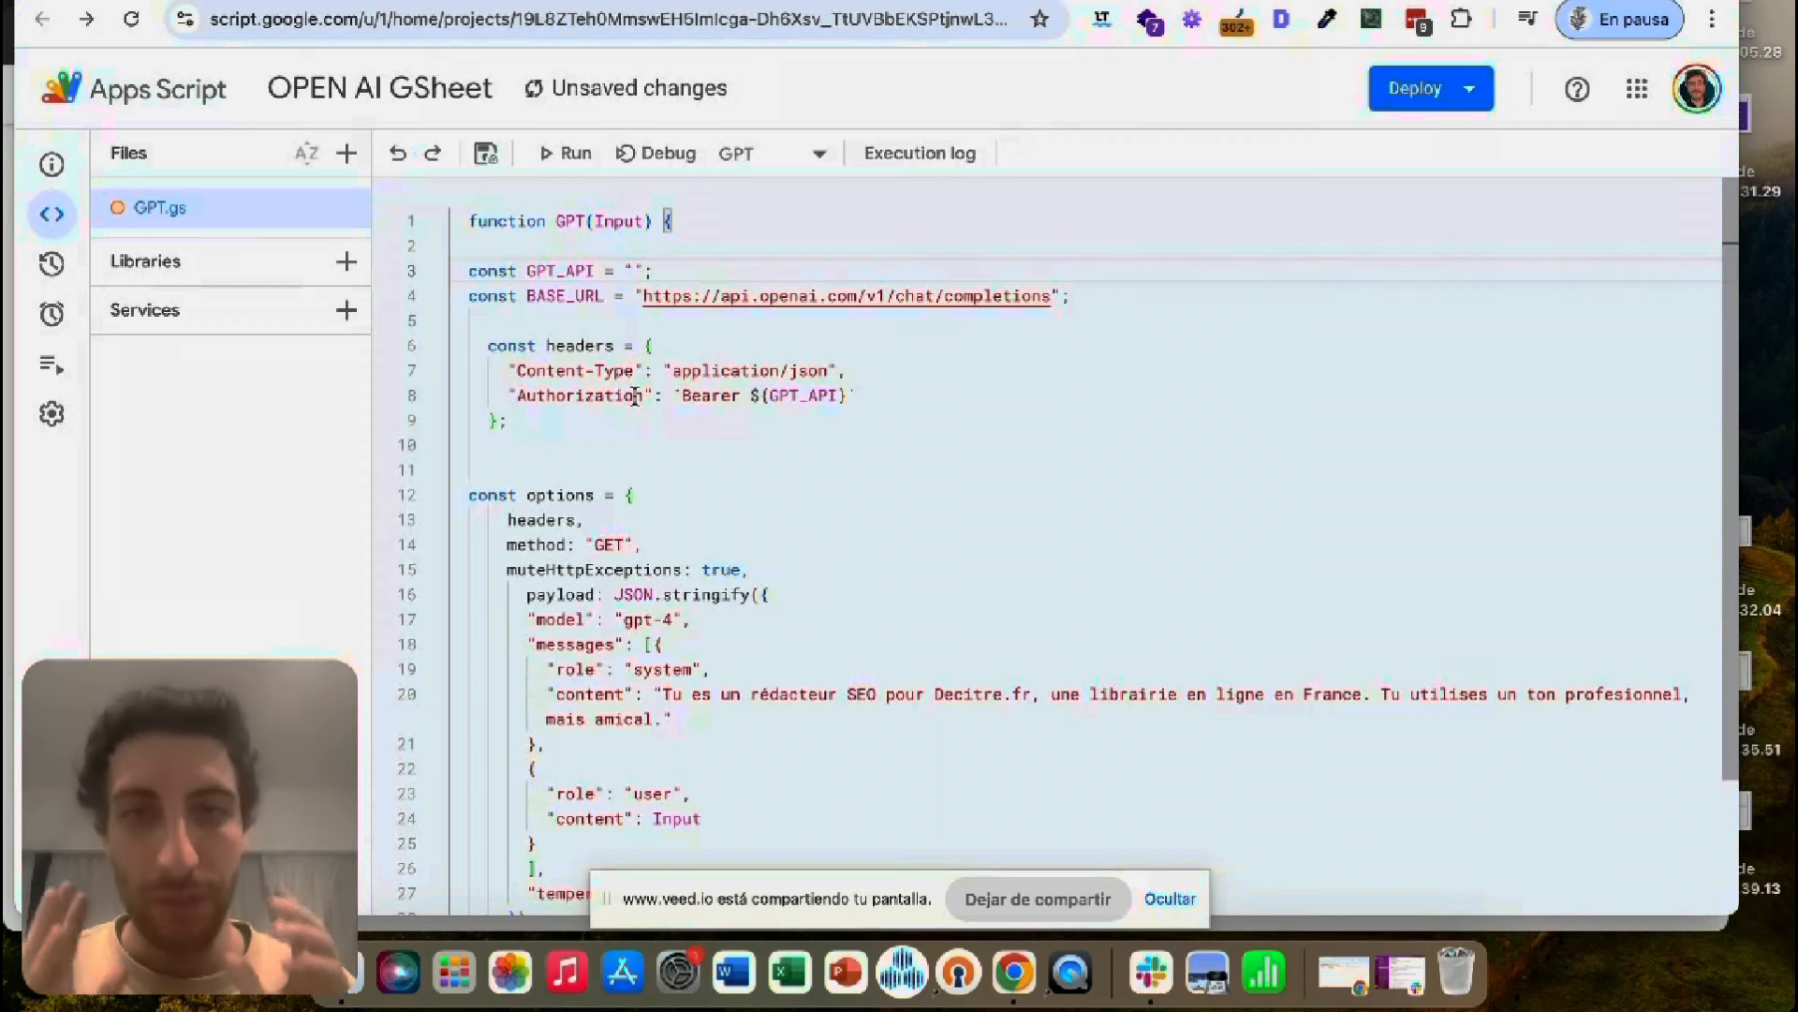
# - Create an OpenAI secret key named sdfds with a project assigned, copy the key, and return to the GPT script in Apps Script
pyautogui.click(633, 272)
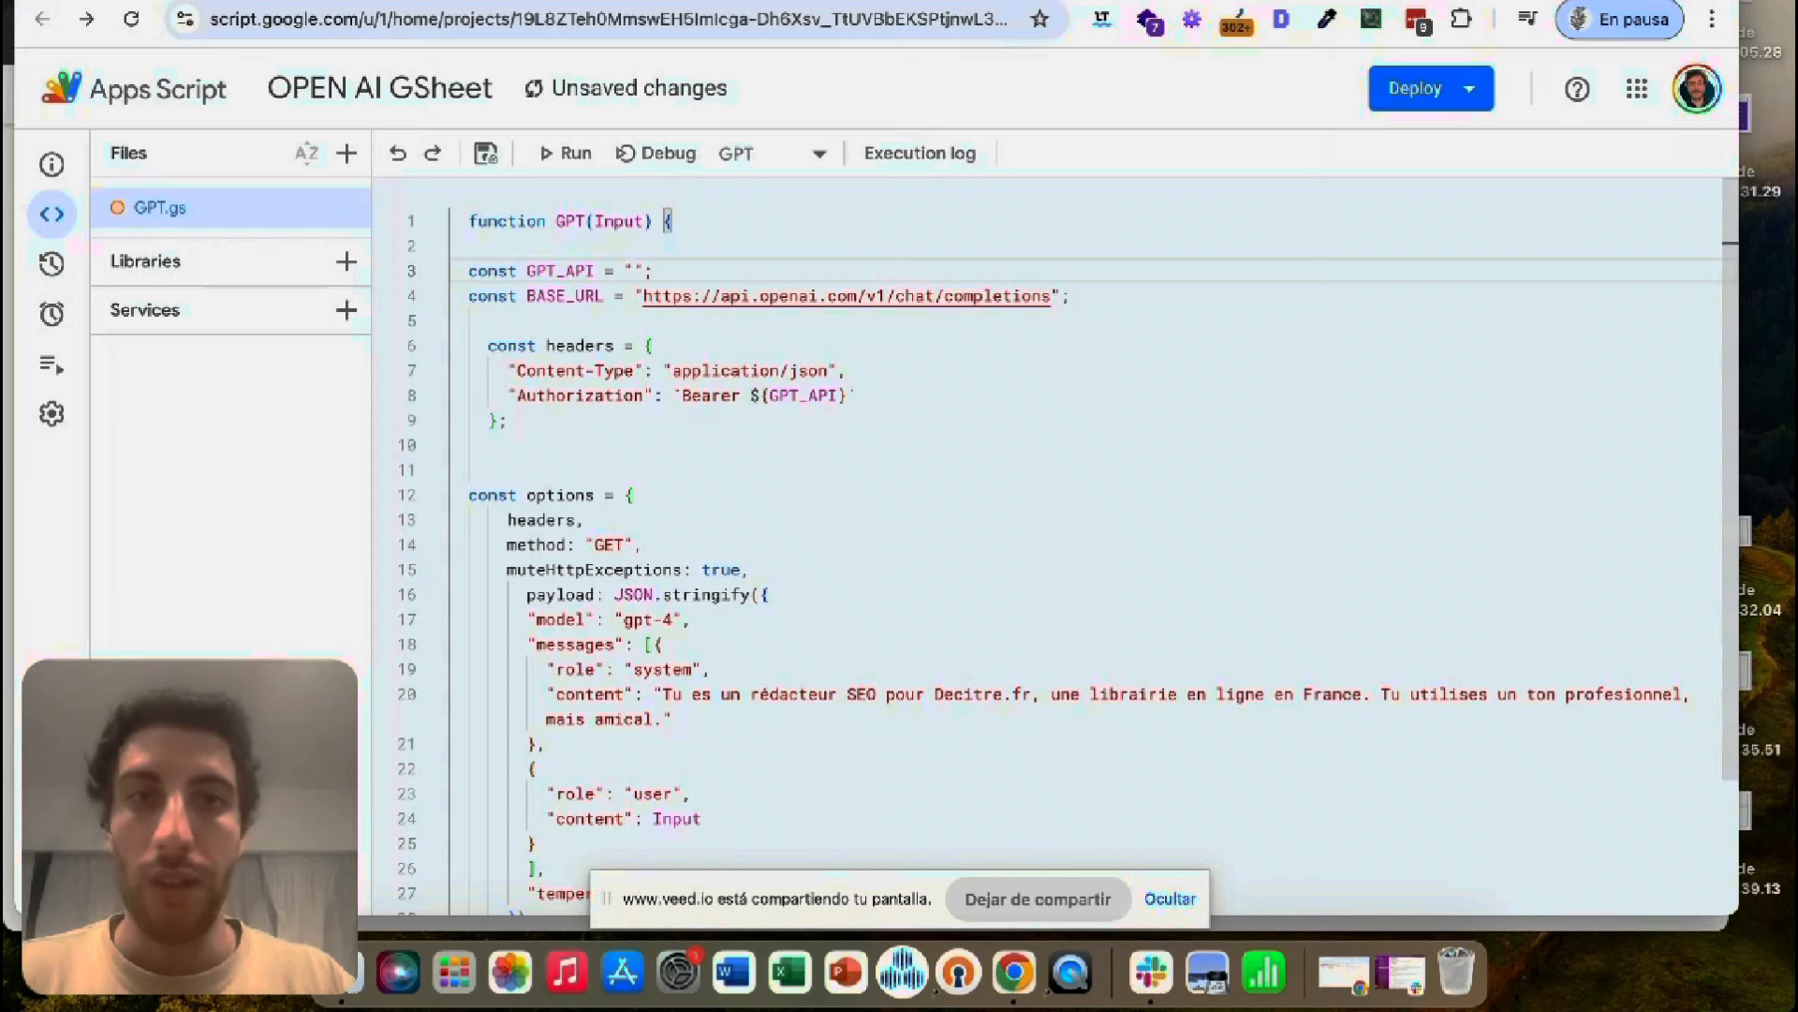
pyautogui.click(1021, 2)
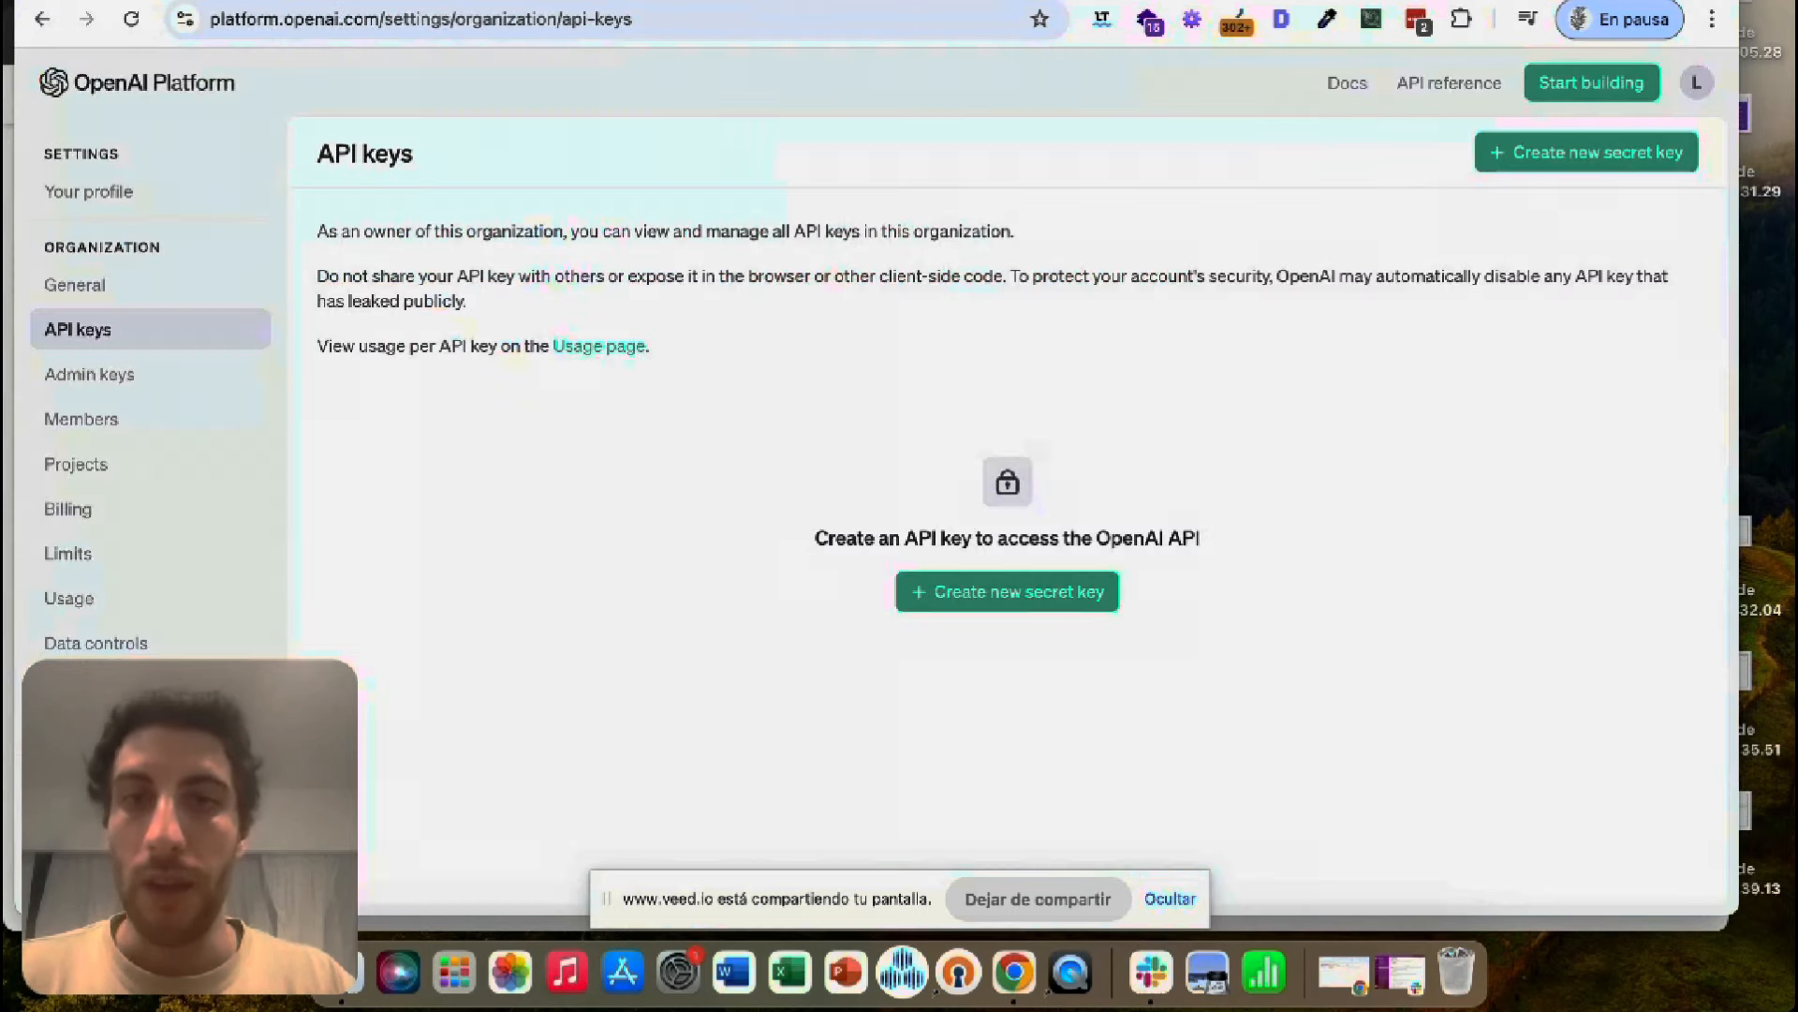
pyautogui.click(1035, 604)
pyautogui.write('sdfds')
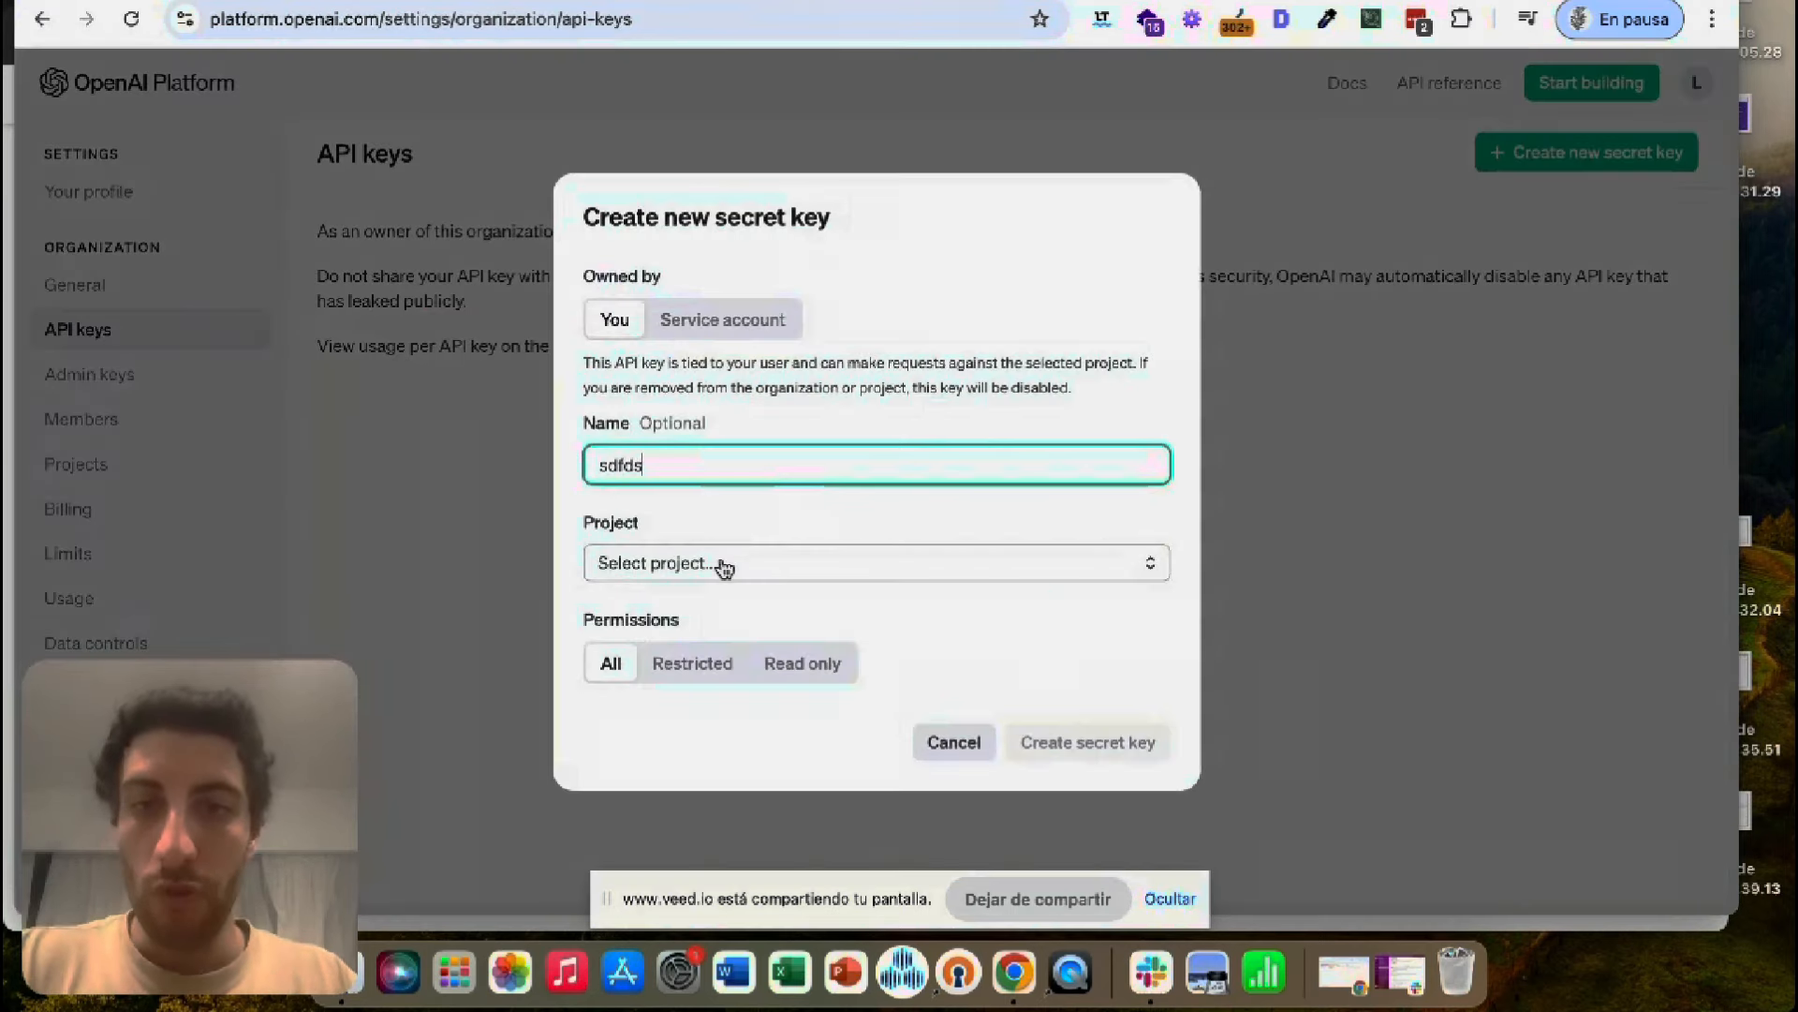
pyautogui.click(722, 562)
pyautogui.click(706, 619)
pyautogui.click(1131, 746)
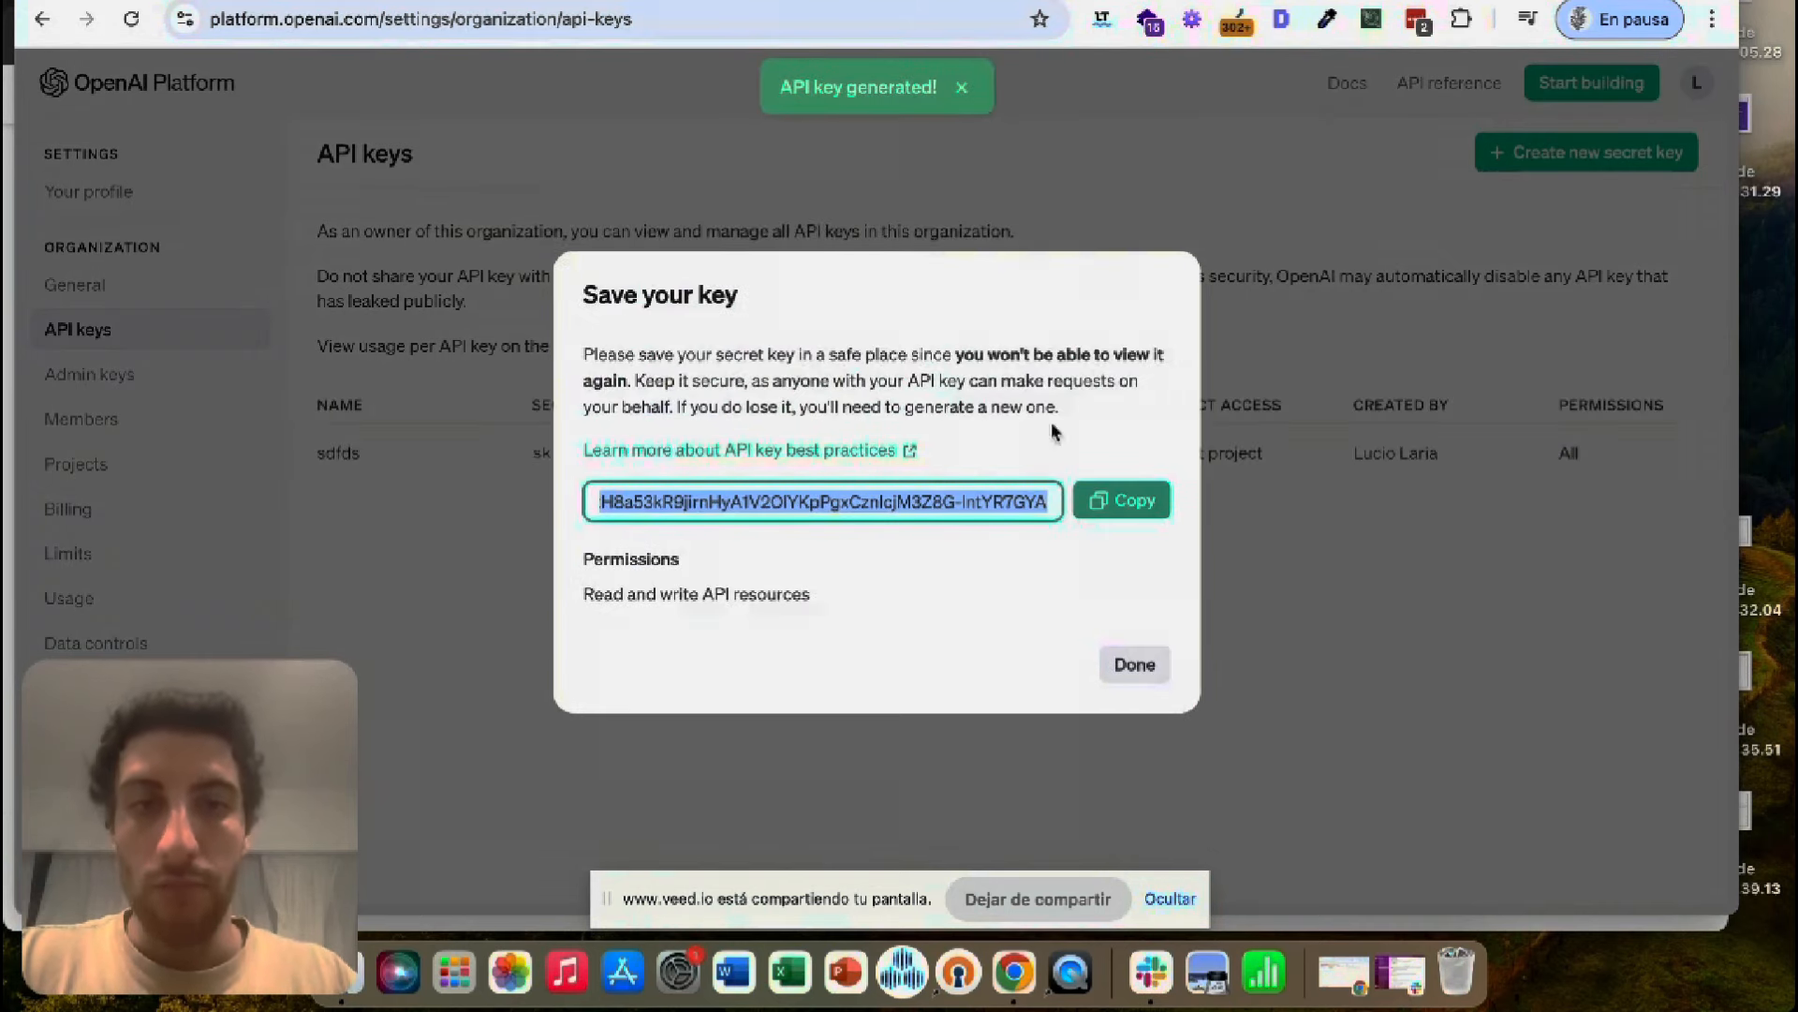
pyautogui.click(1121, 500)
pyautogui.click(739, 1)
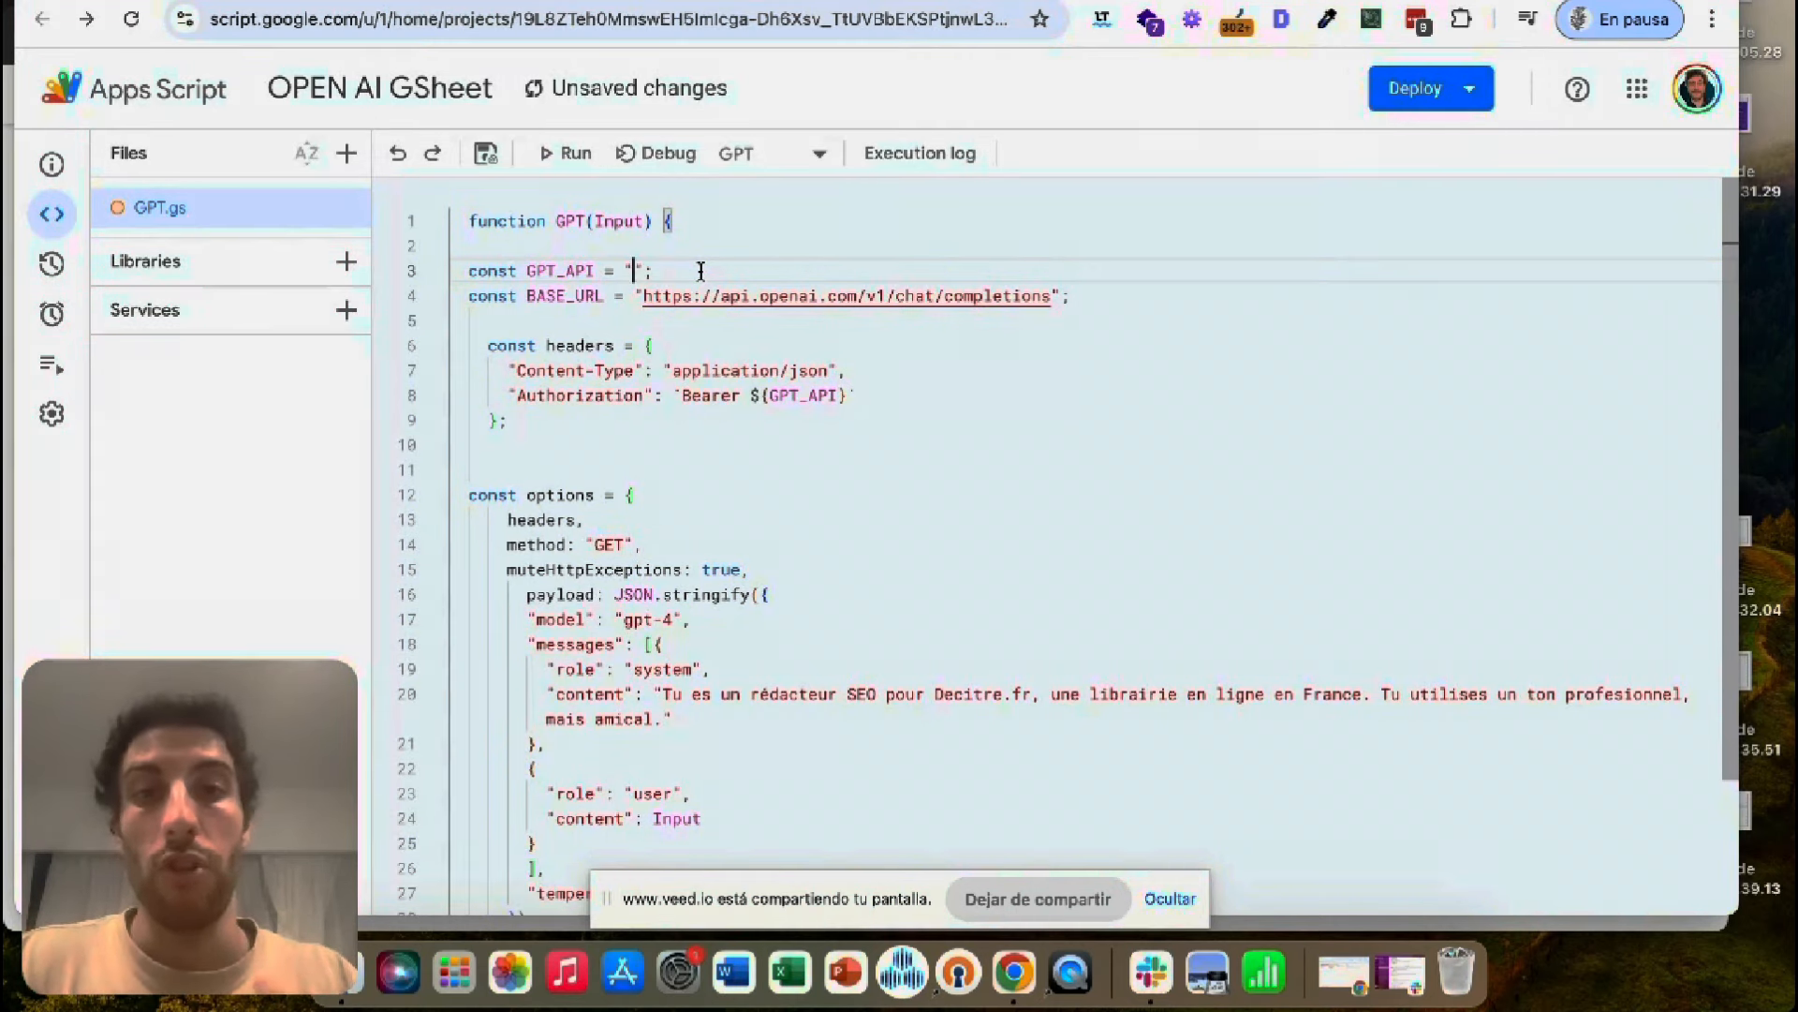
# - Review the script's request options: the model, the system role prompt, the user input and the temperature
pyautogui.scroll(-3, 727, 530)
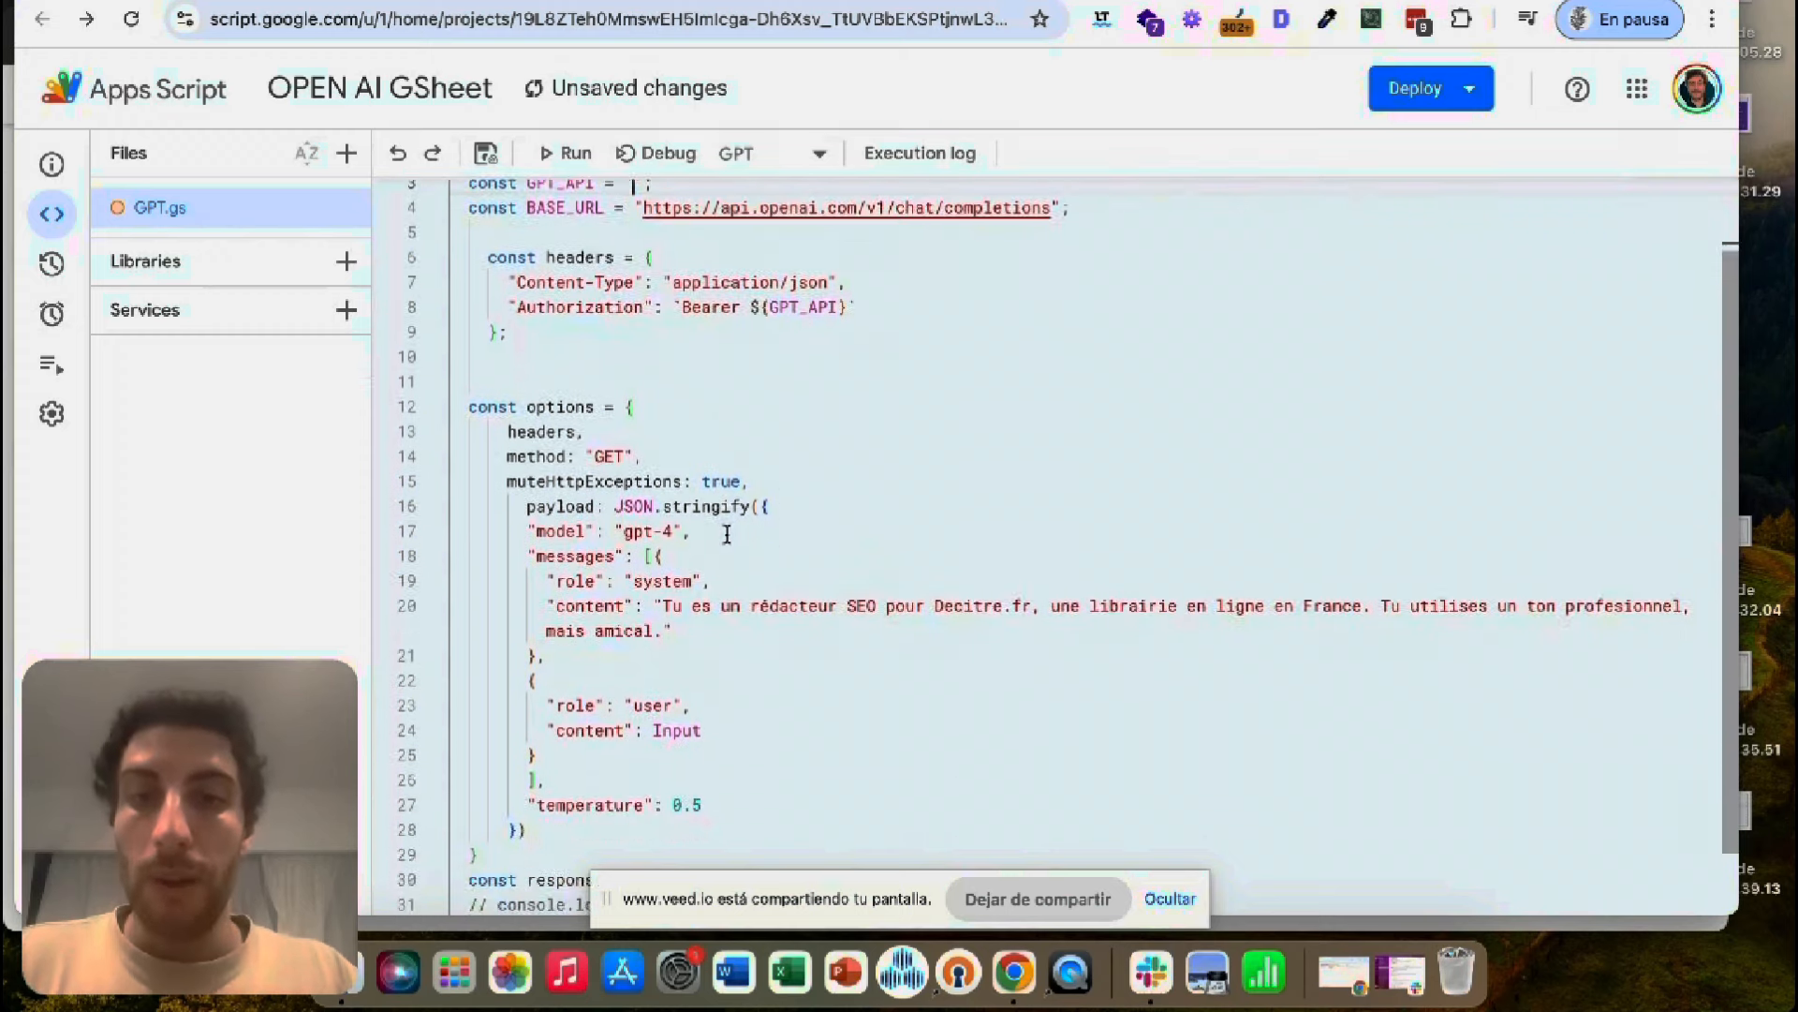
pyautogui.moveTo(664, 530); pyautogui.dragTo(653, 554)
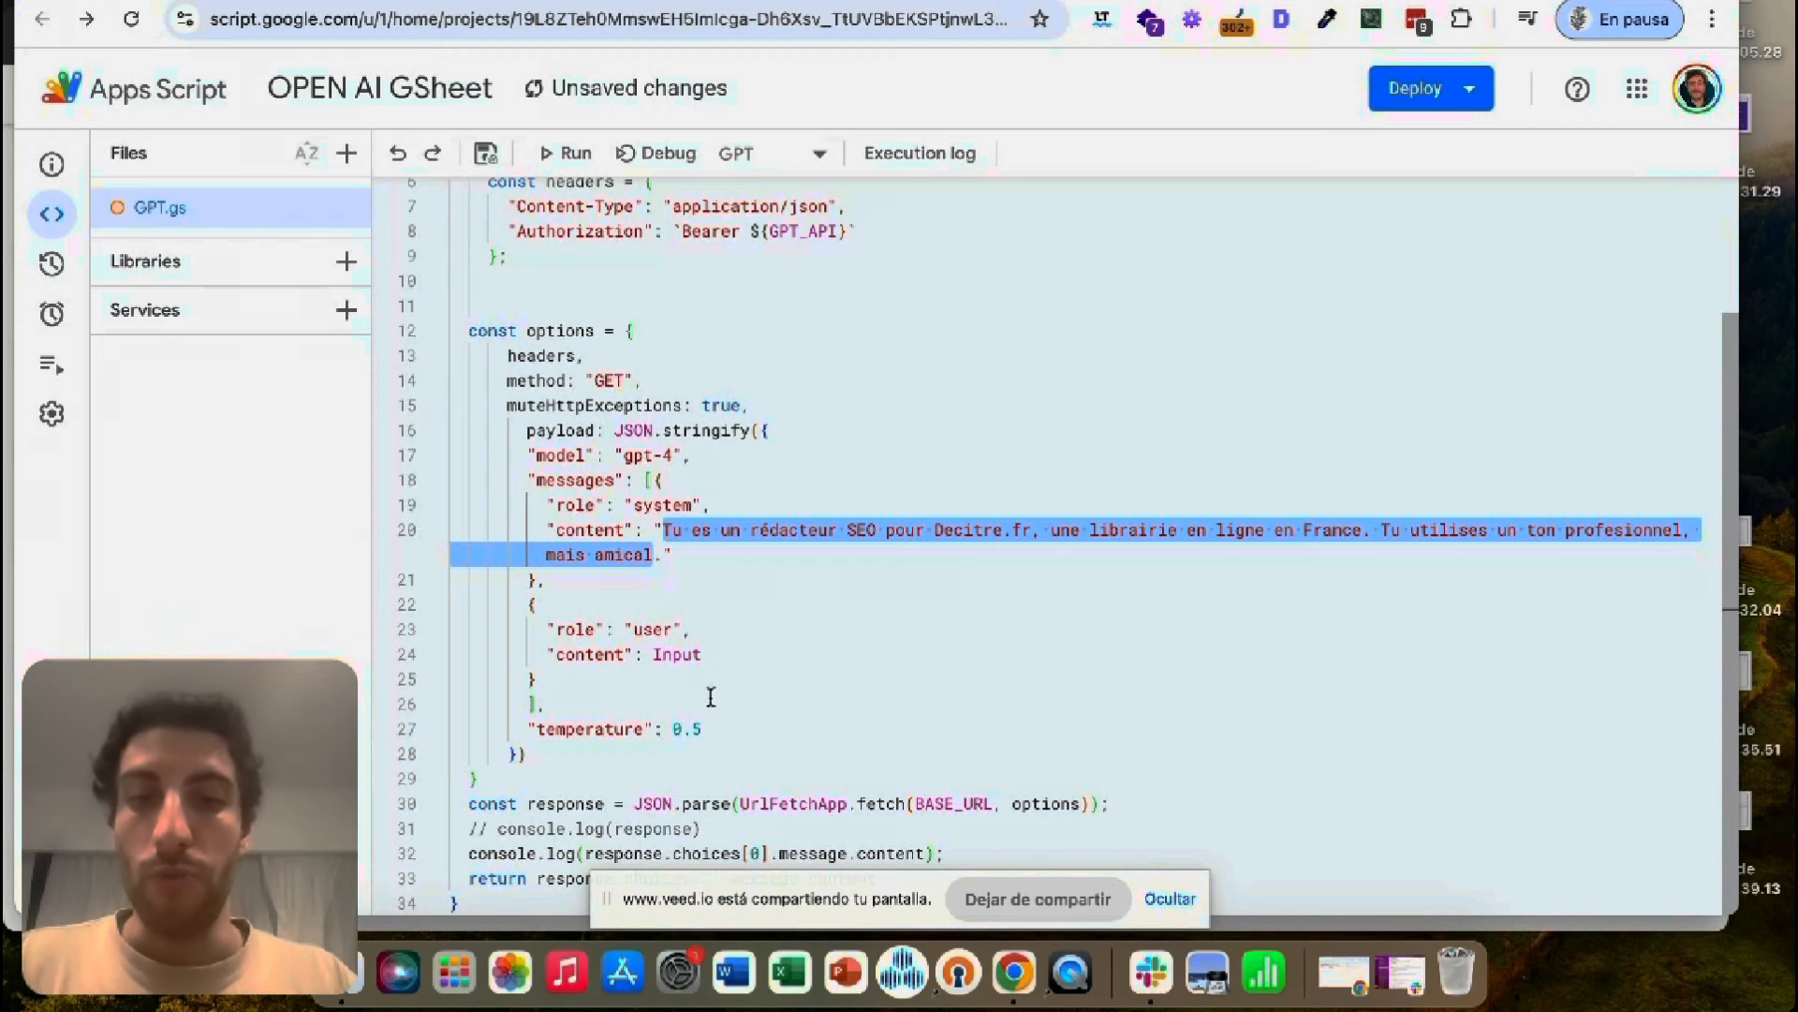
pyautogui.click(701, 729)
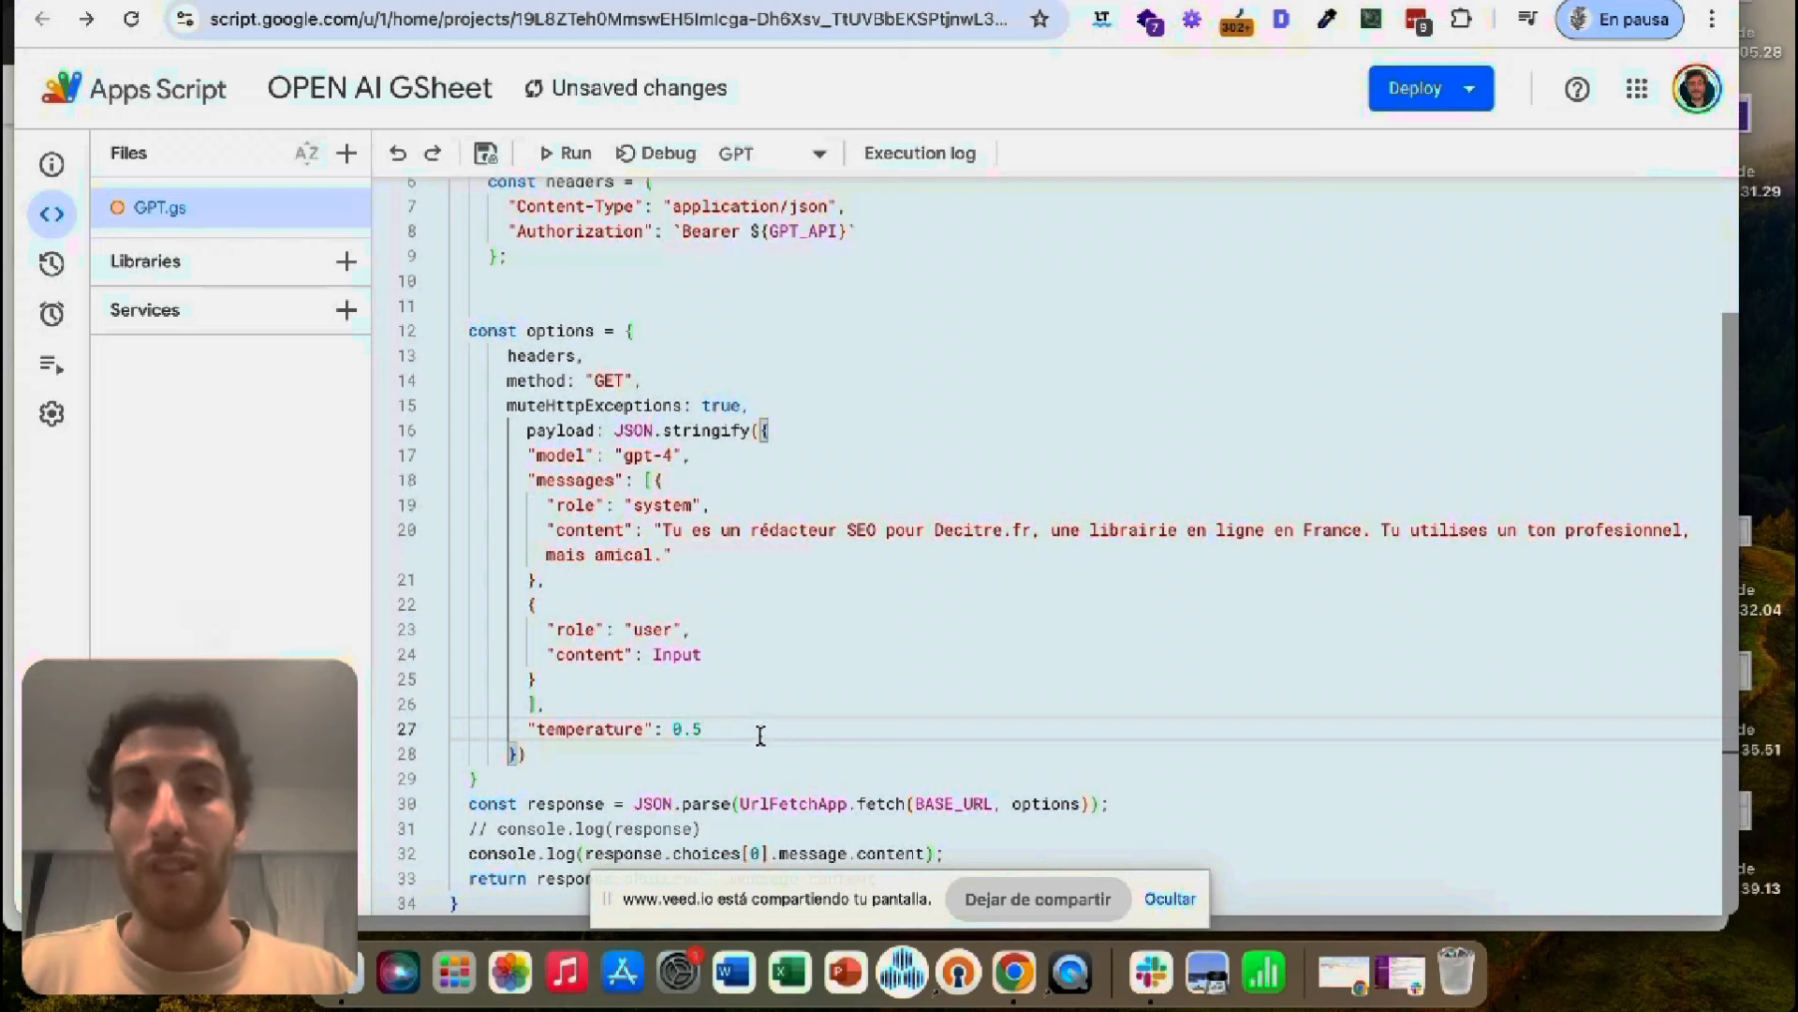
pyautogui.scroll(3, 755, 734)
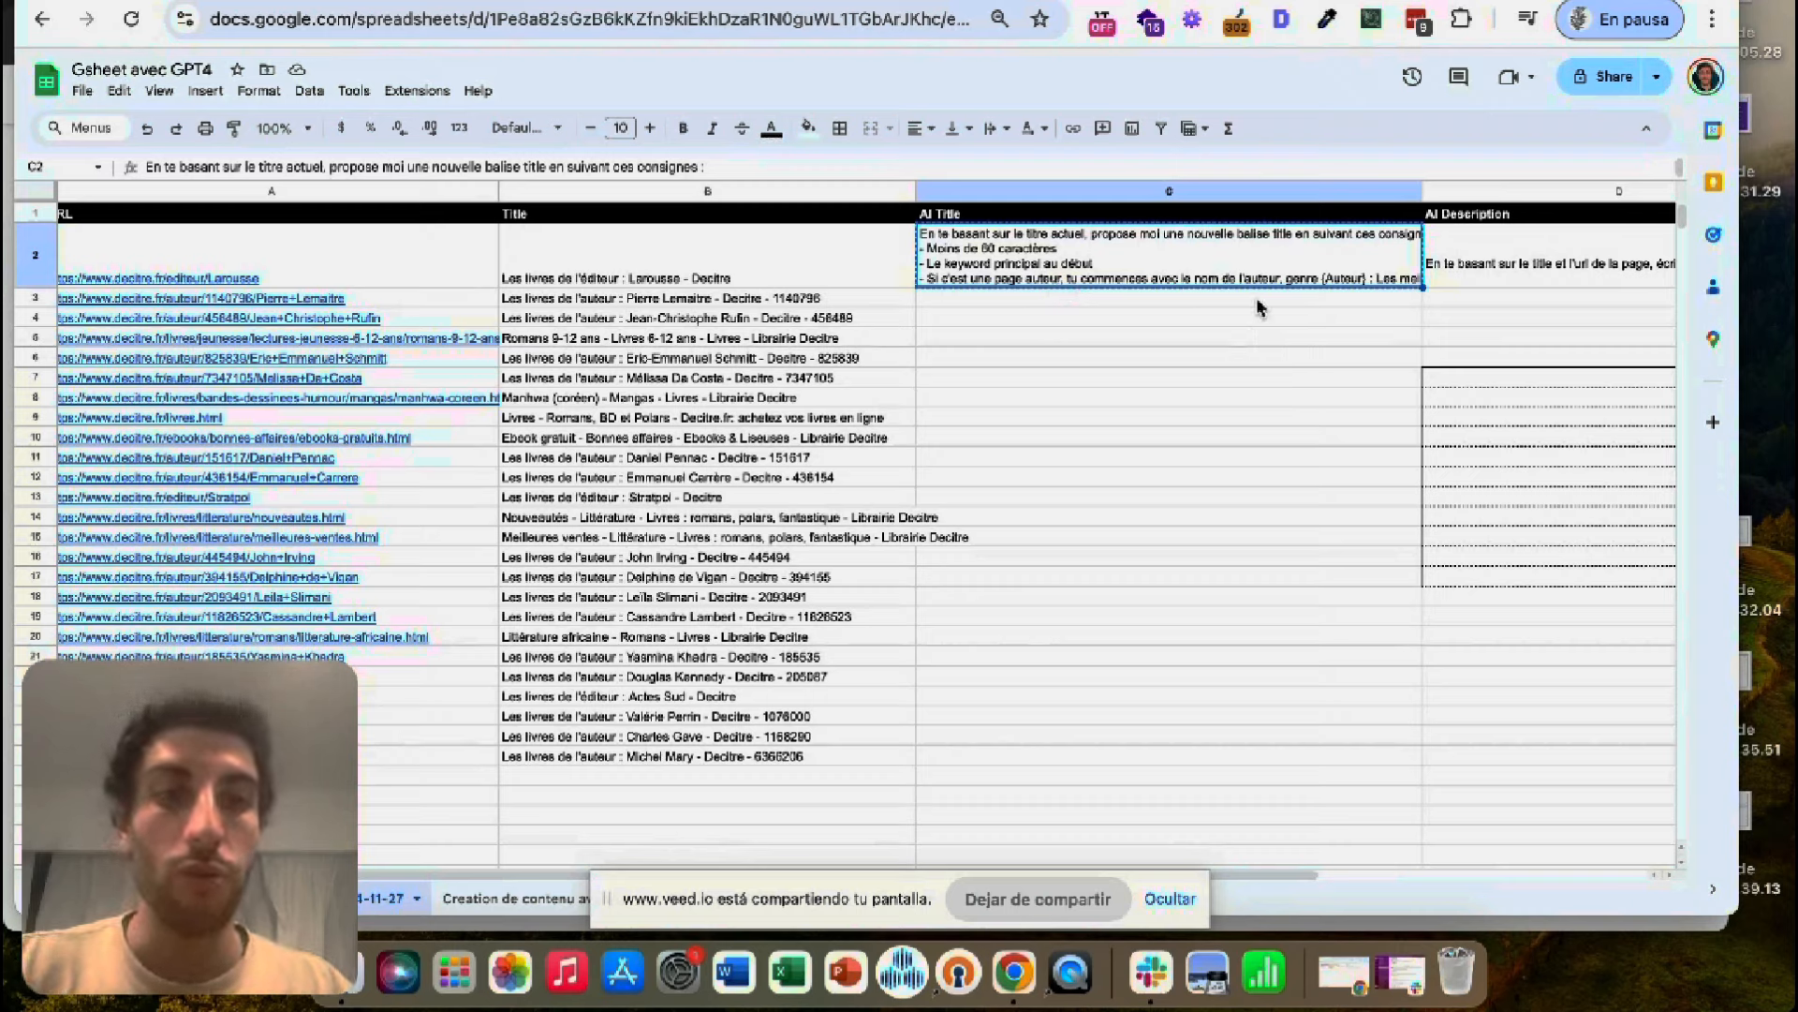
# - Read the title-writing prompt in C2 of the Gsheet avec GPT4 spreadsheet and review the current titles in column B
pyautogui.doubleClick(1326, 278)
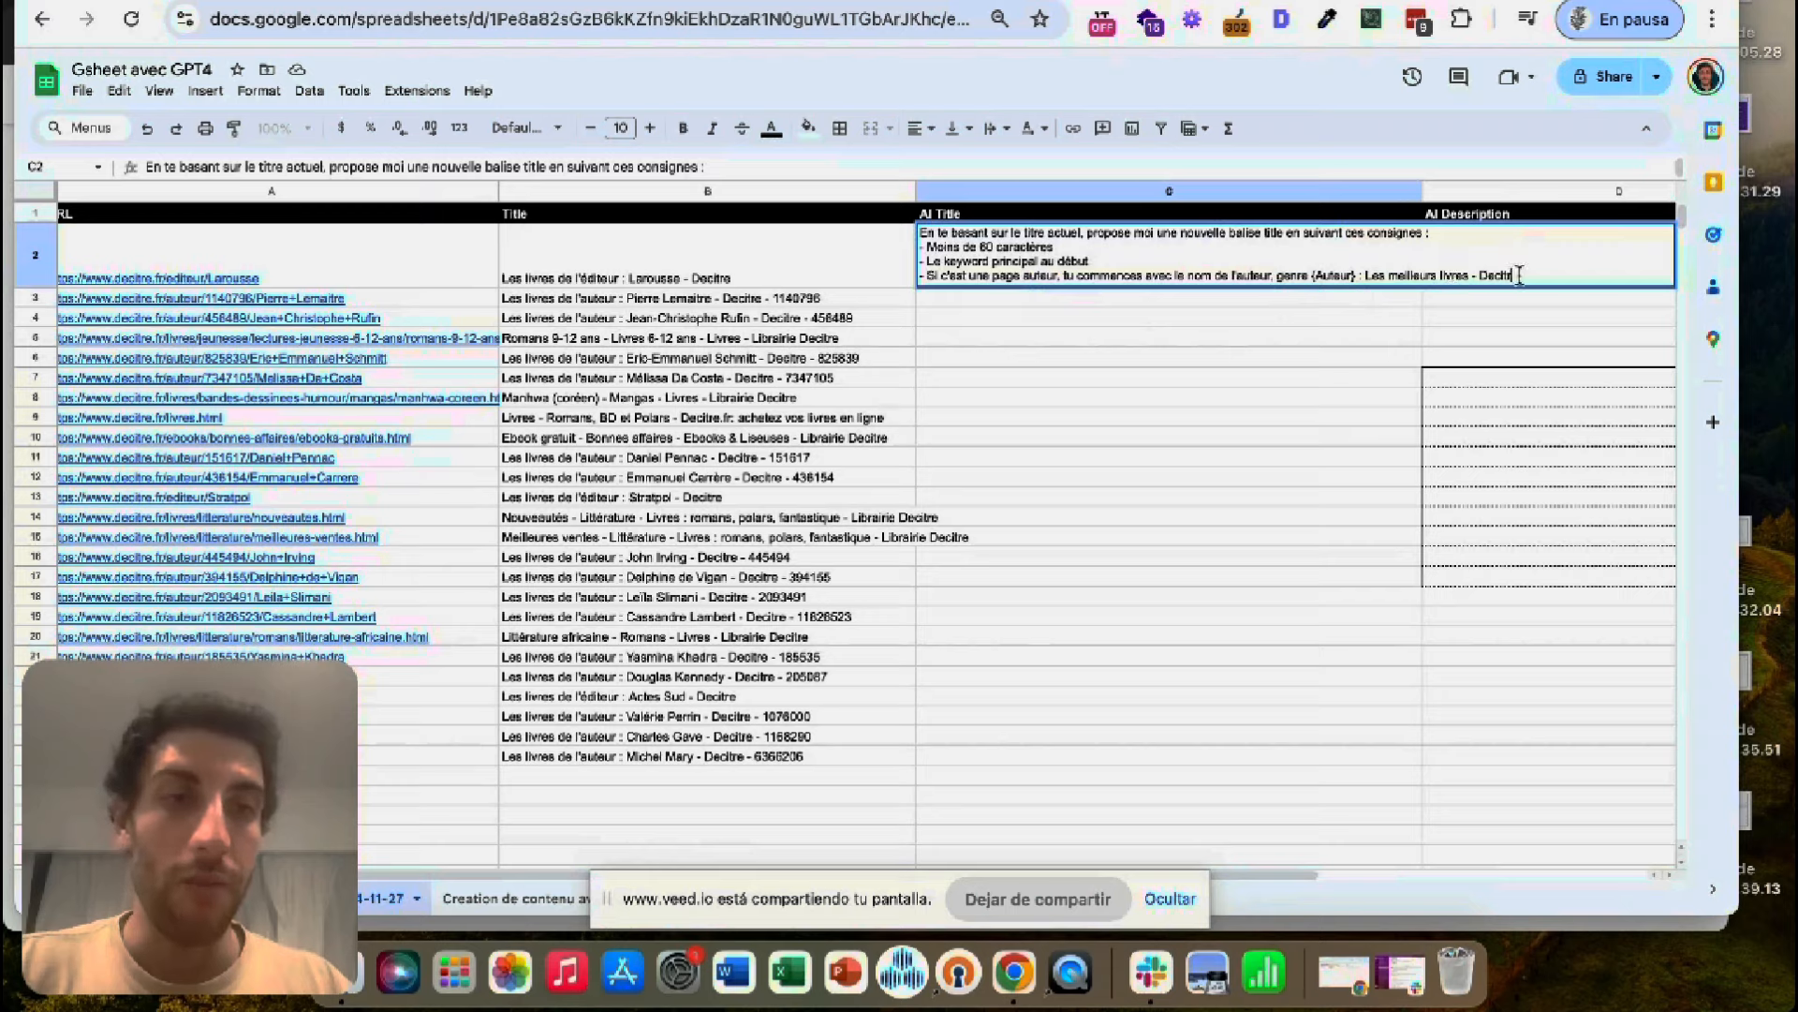
pyautogui.moveTo(690, 281); pyautogui.dragTo(626, 721)
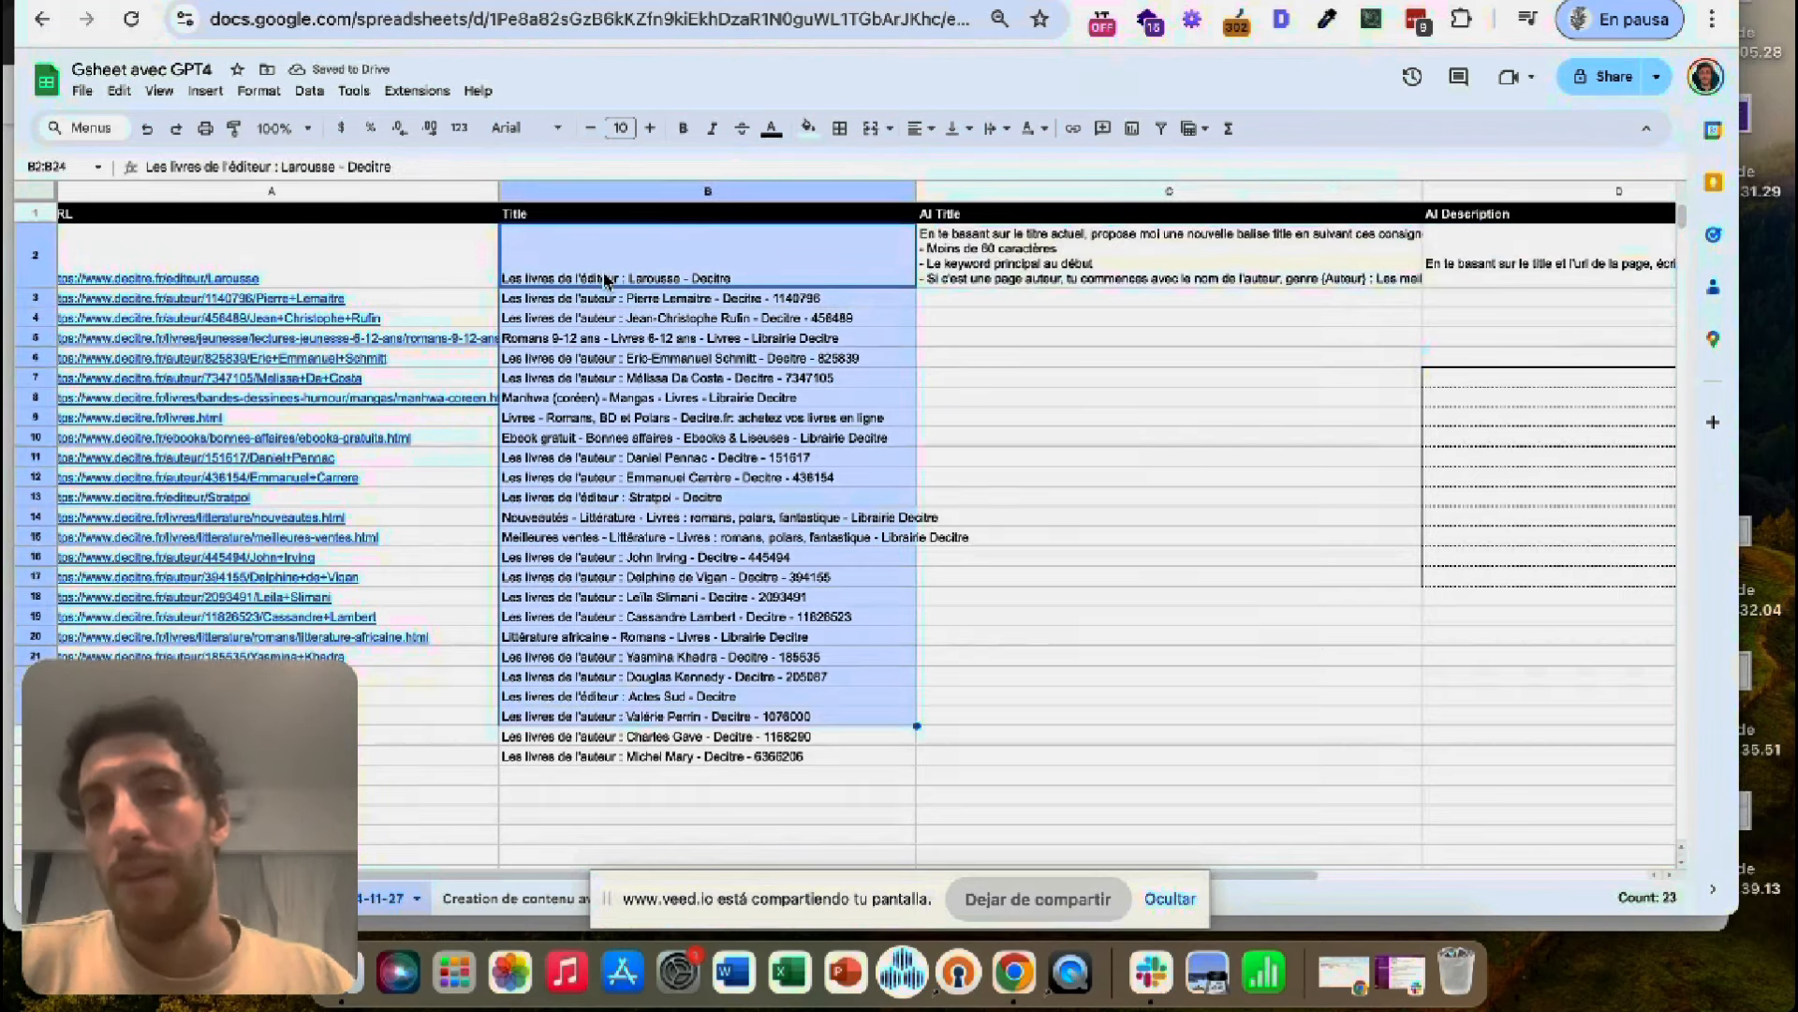
pyautogui.click(520, 284)
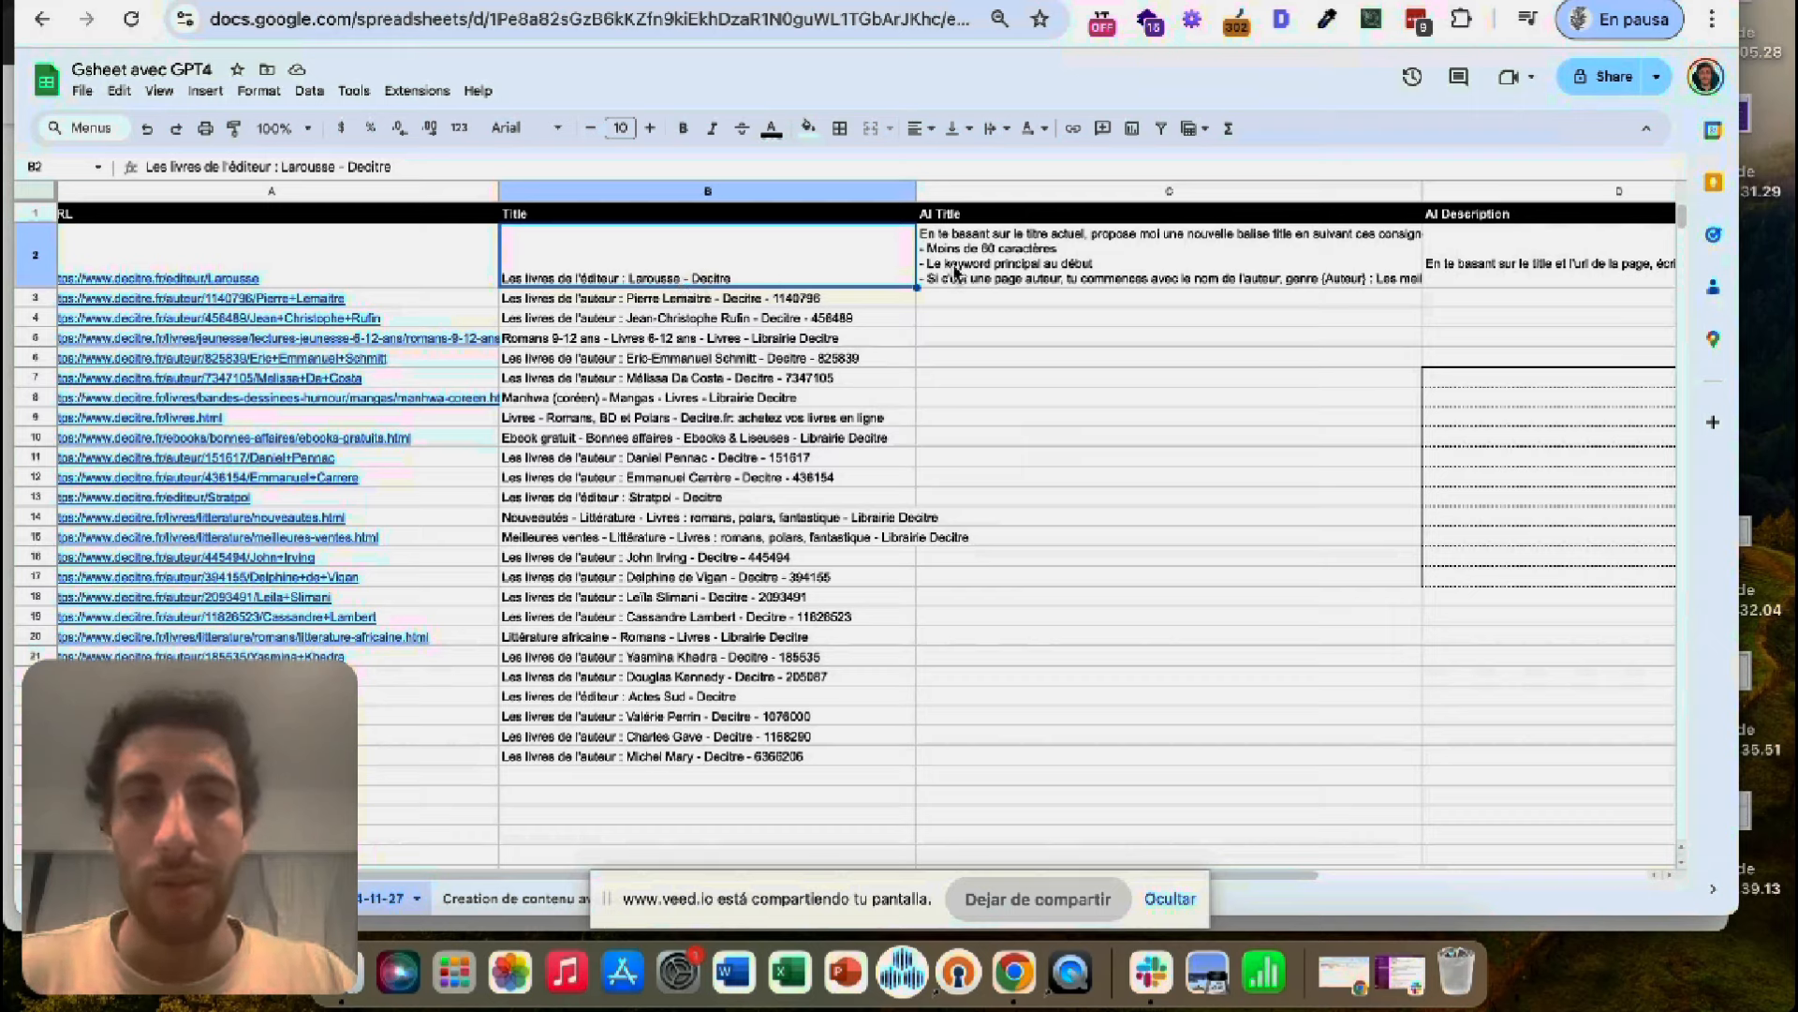
# - Turn the C2 prompt into a CONCATENATE formula ending with "Titre actuel:" and the B2 reference, and dismiss the suggested autofill
pyautogui.doubleClick(1040, 244)
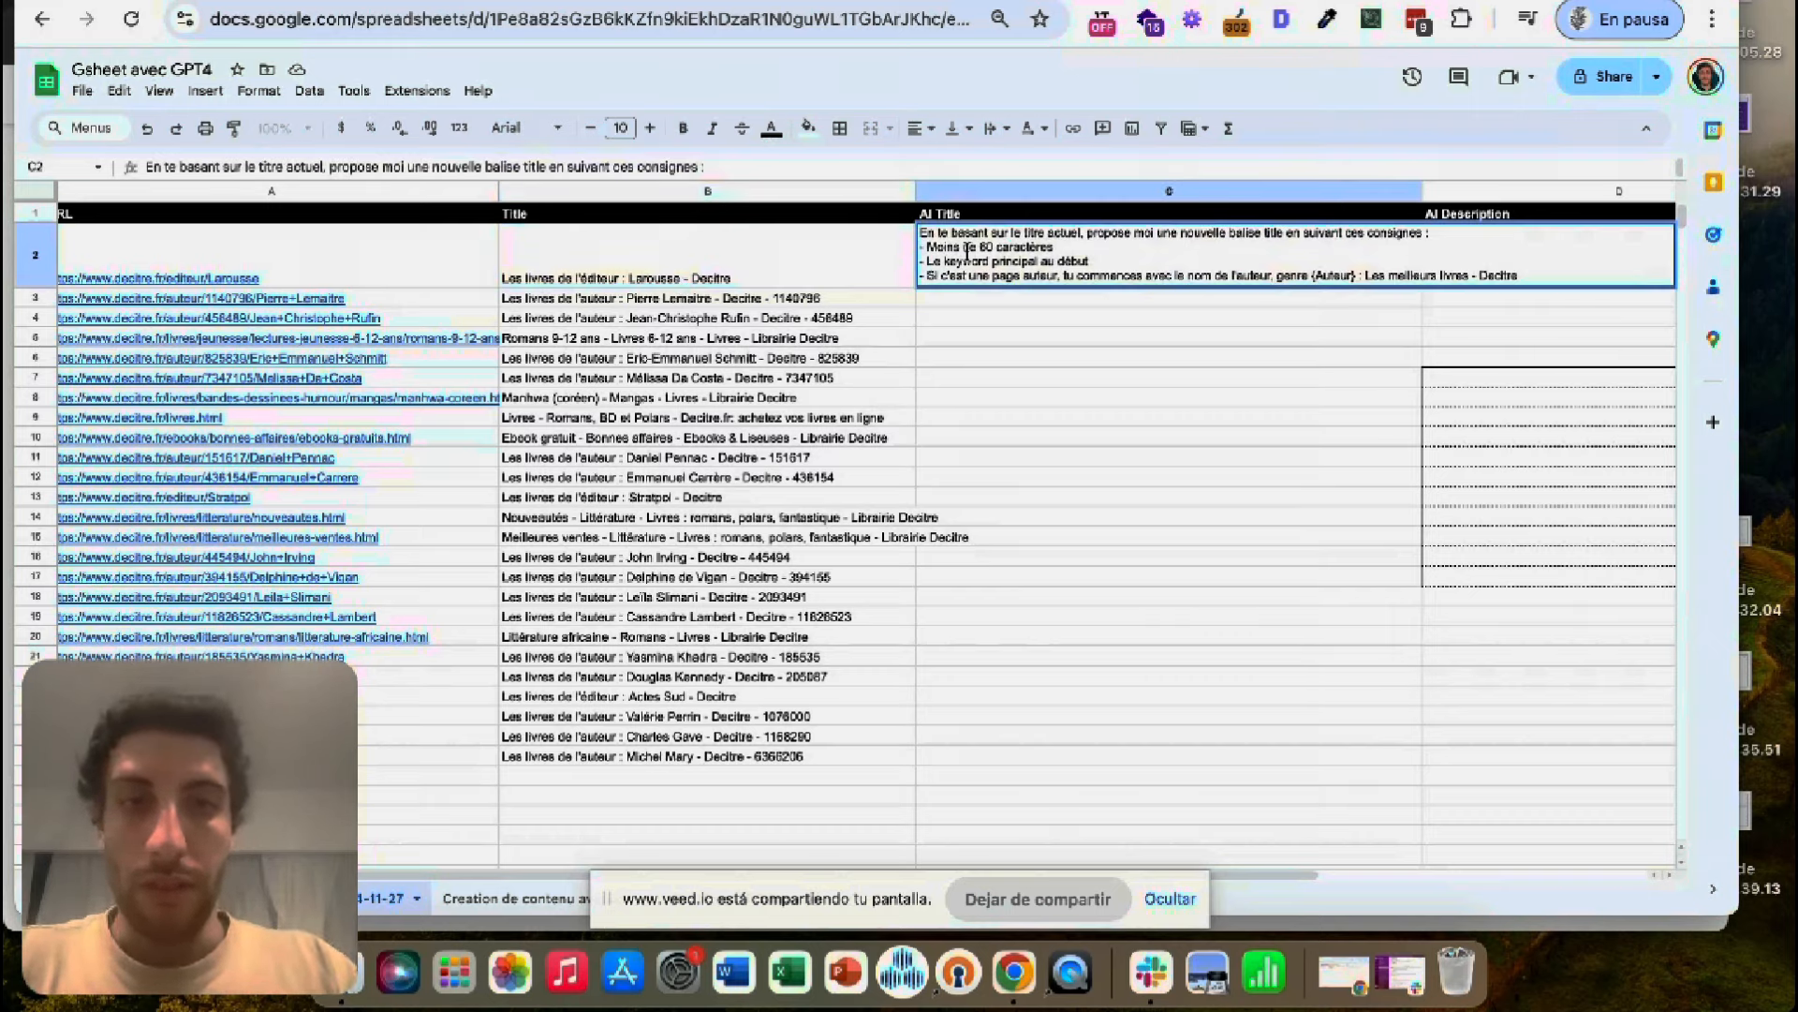
pyautogui.write('=')
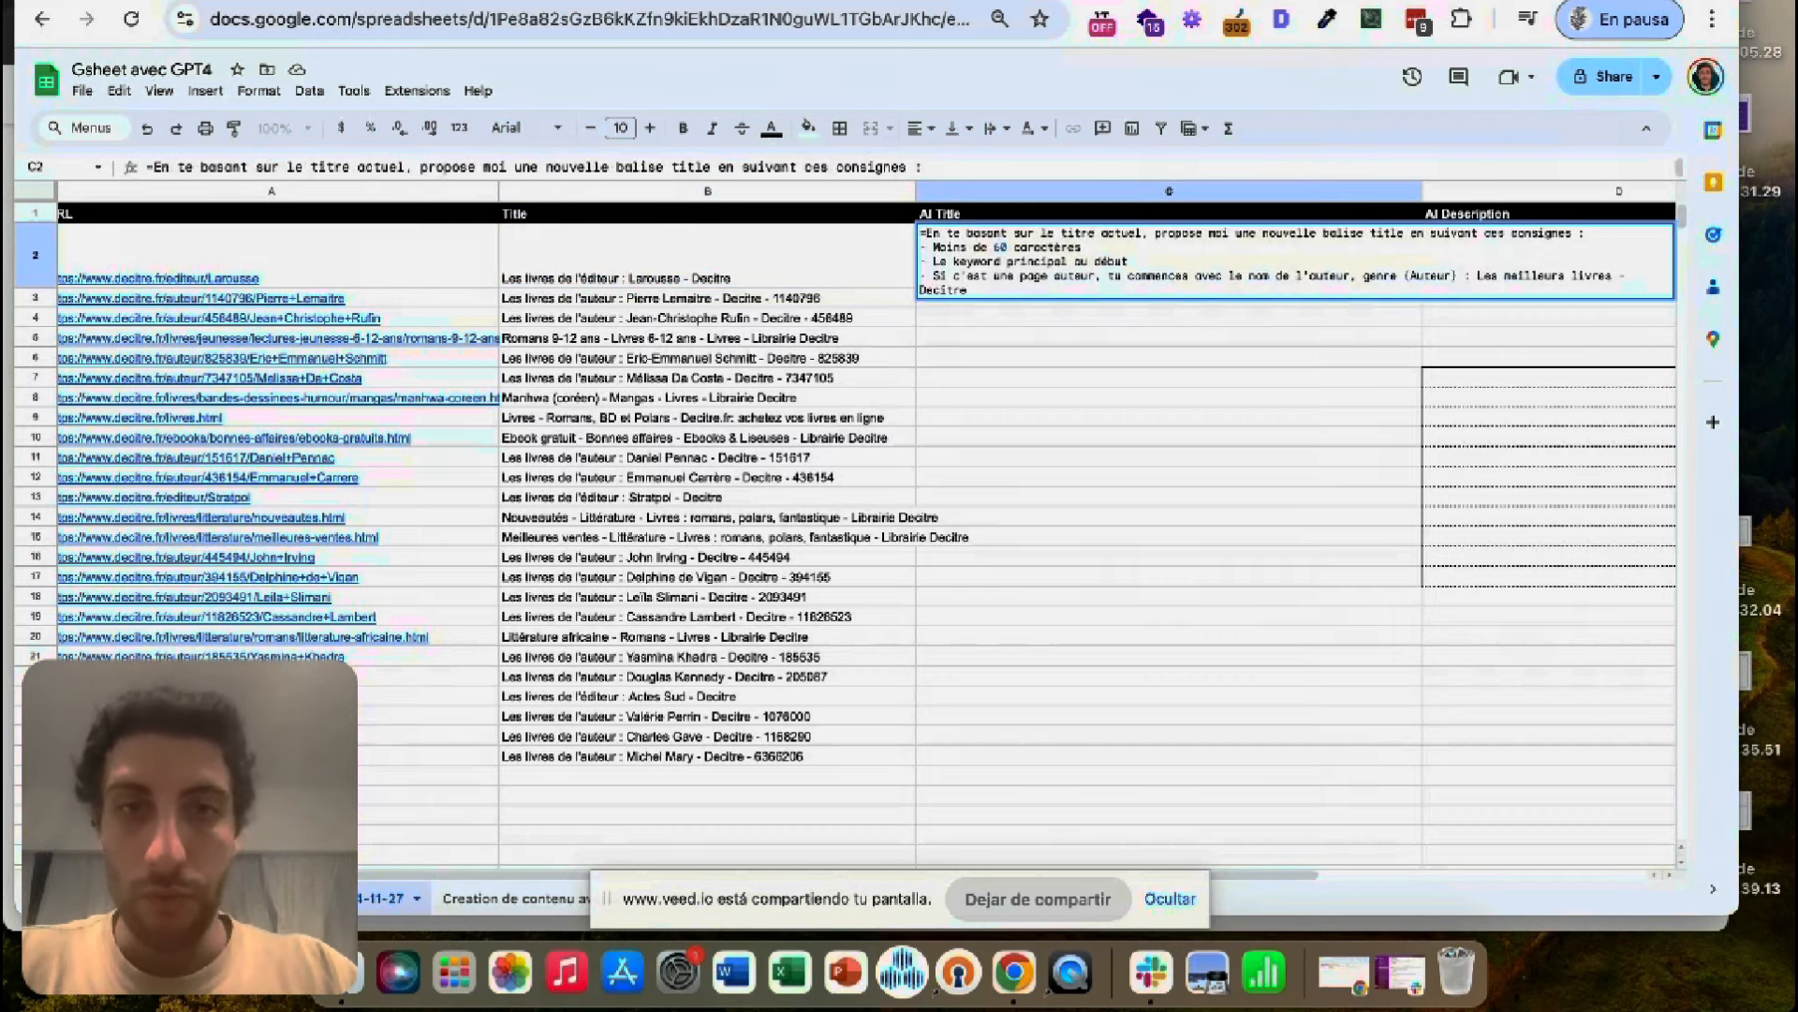
pyautogui.write('Conc')
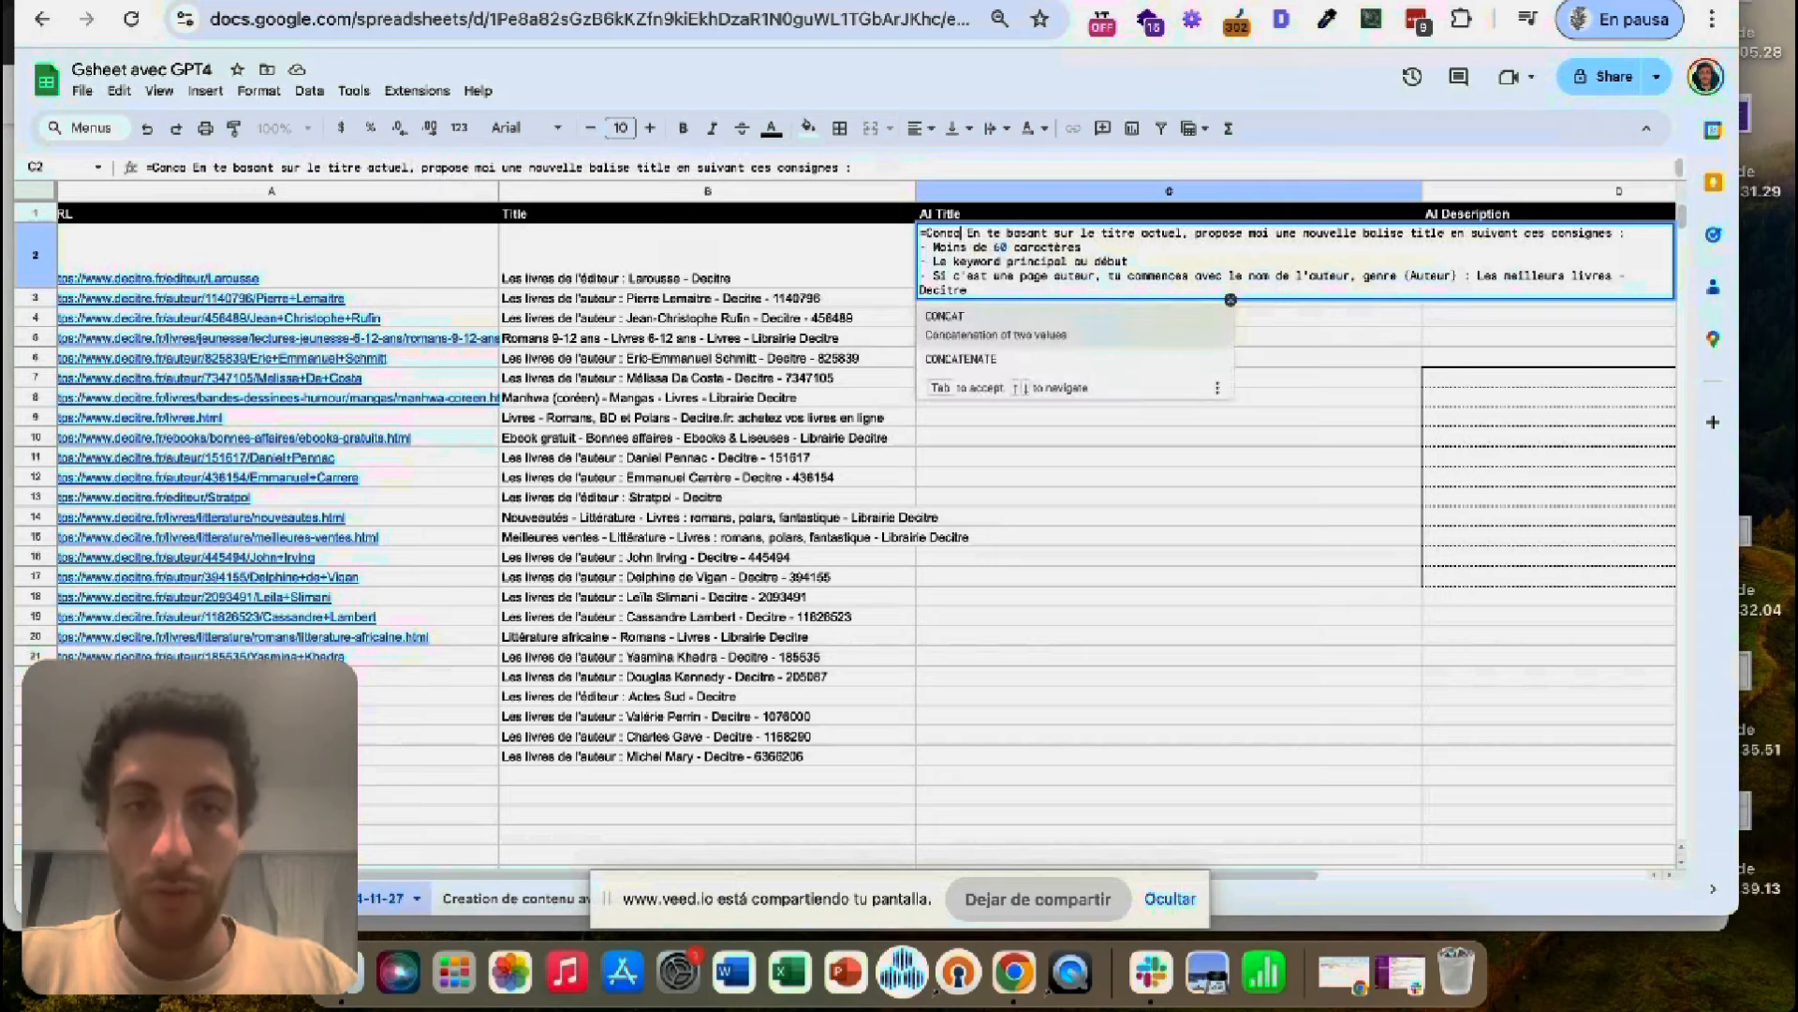
pyautogui.click(980, 358)
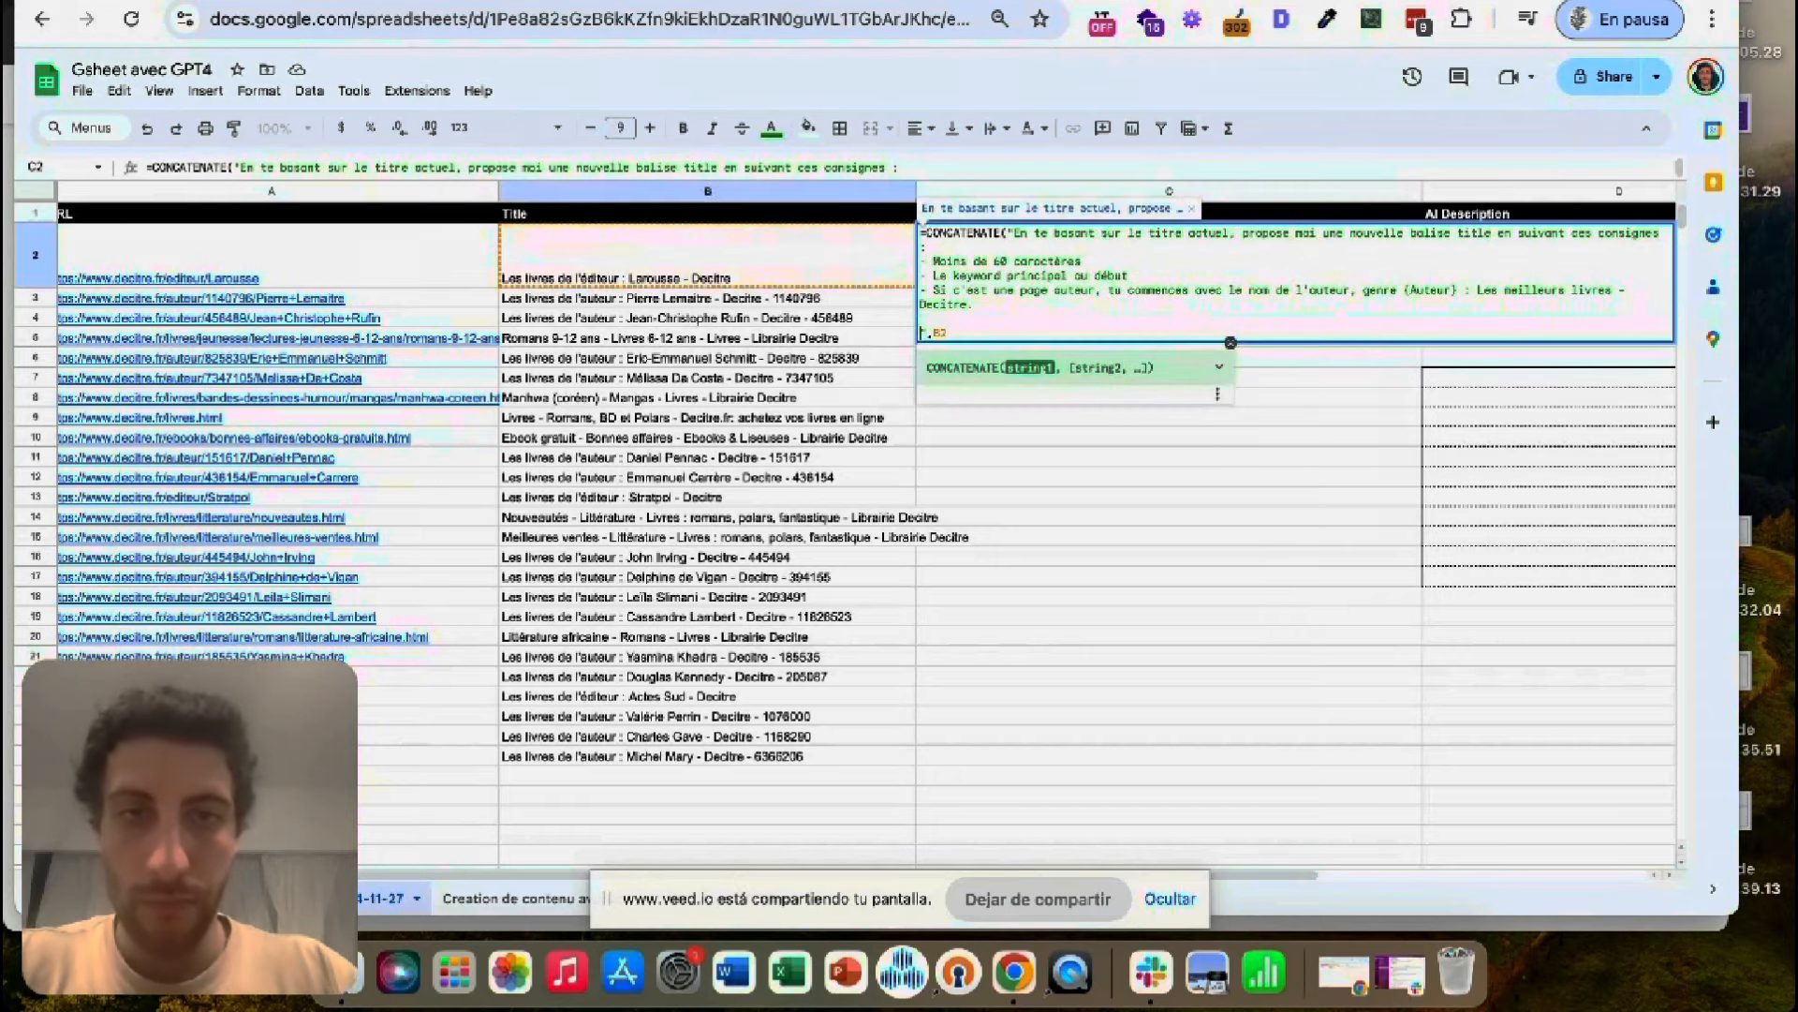
pyautogui.write('Titre actuel')
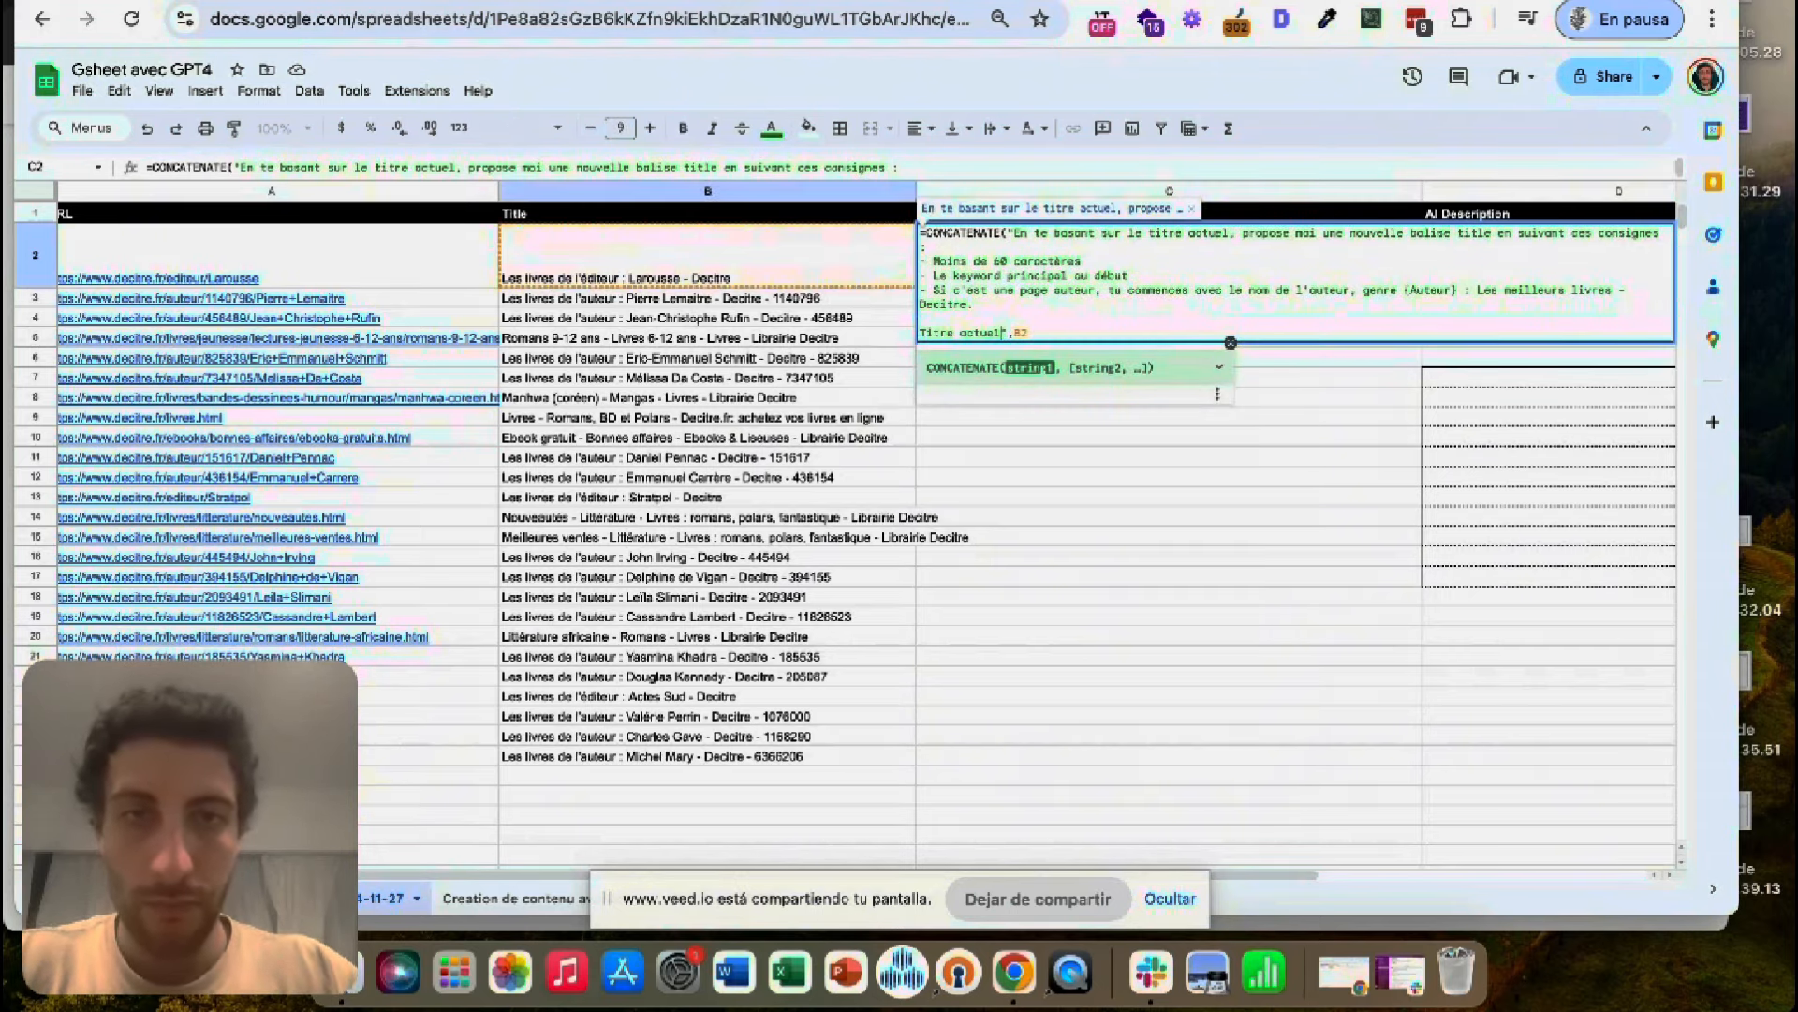
pyautogui.write(':')
pyautogui.press('Return')
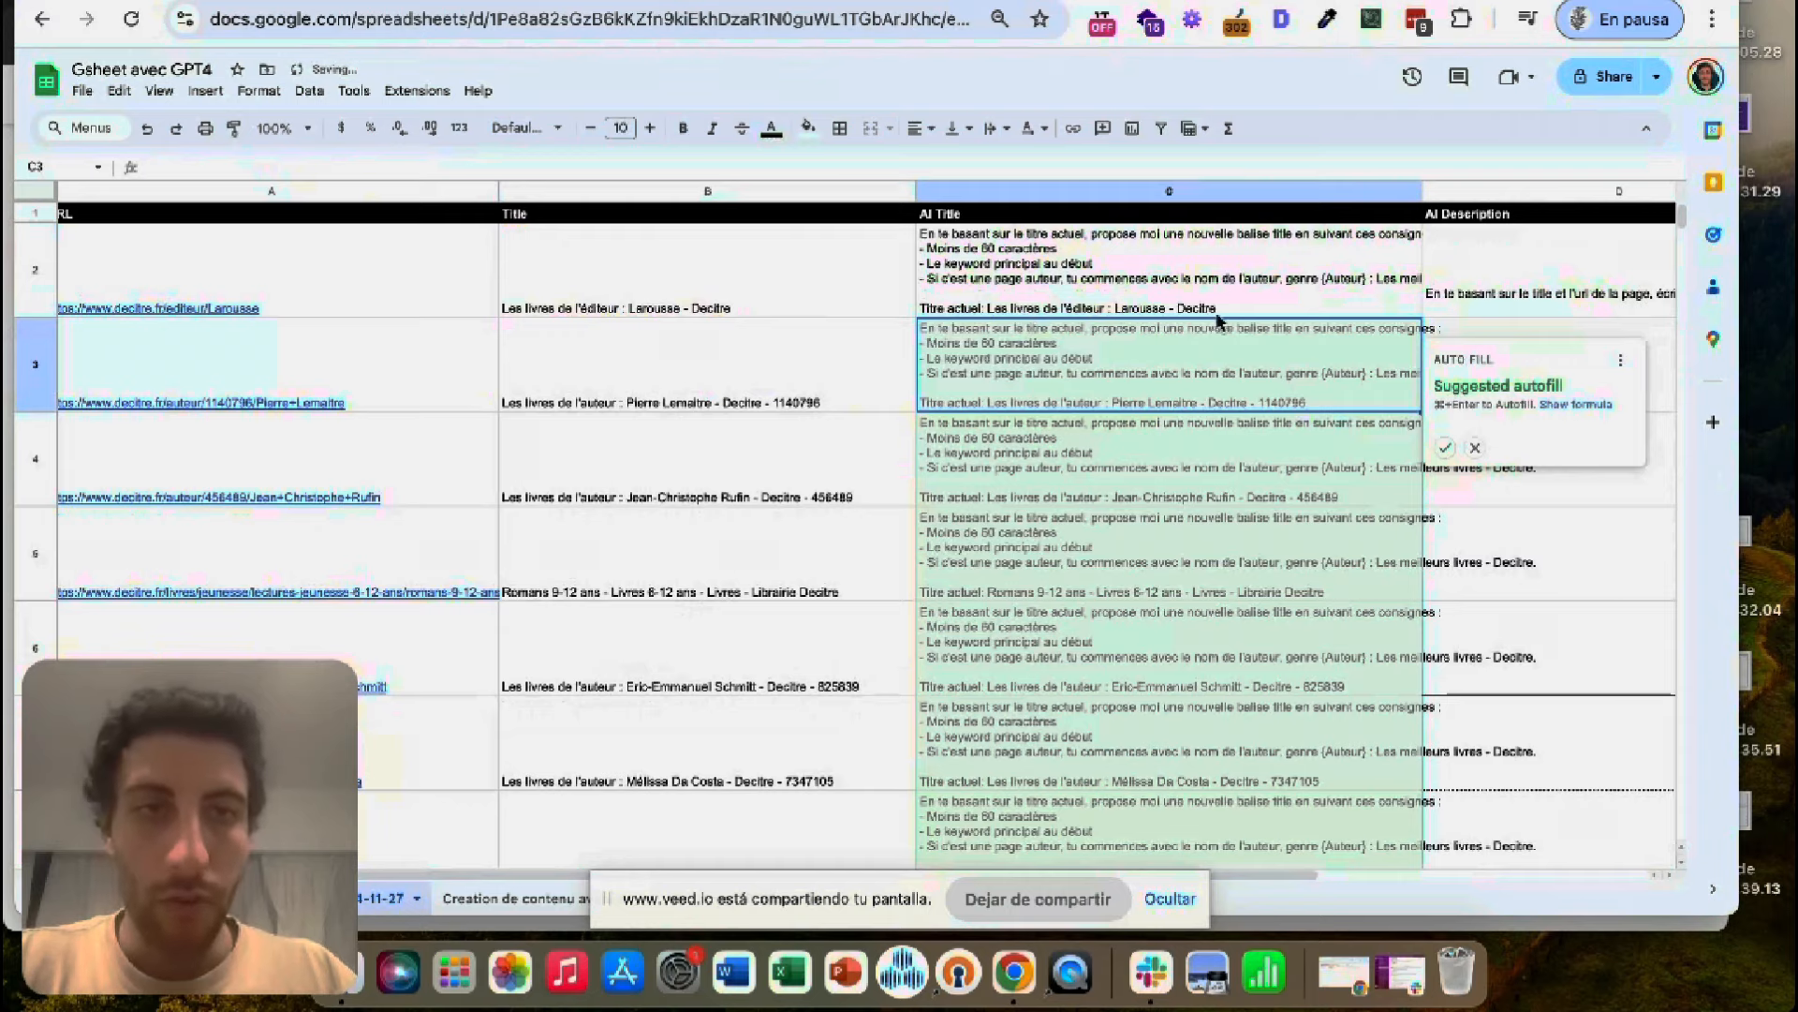
pyautogui.click(1475, 448)
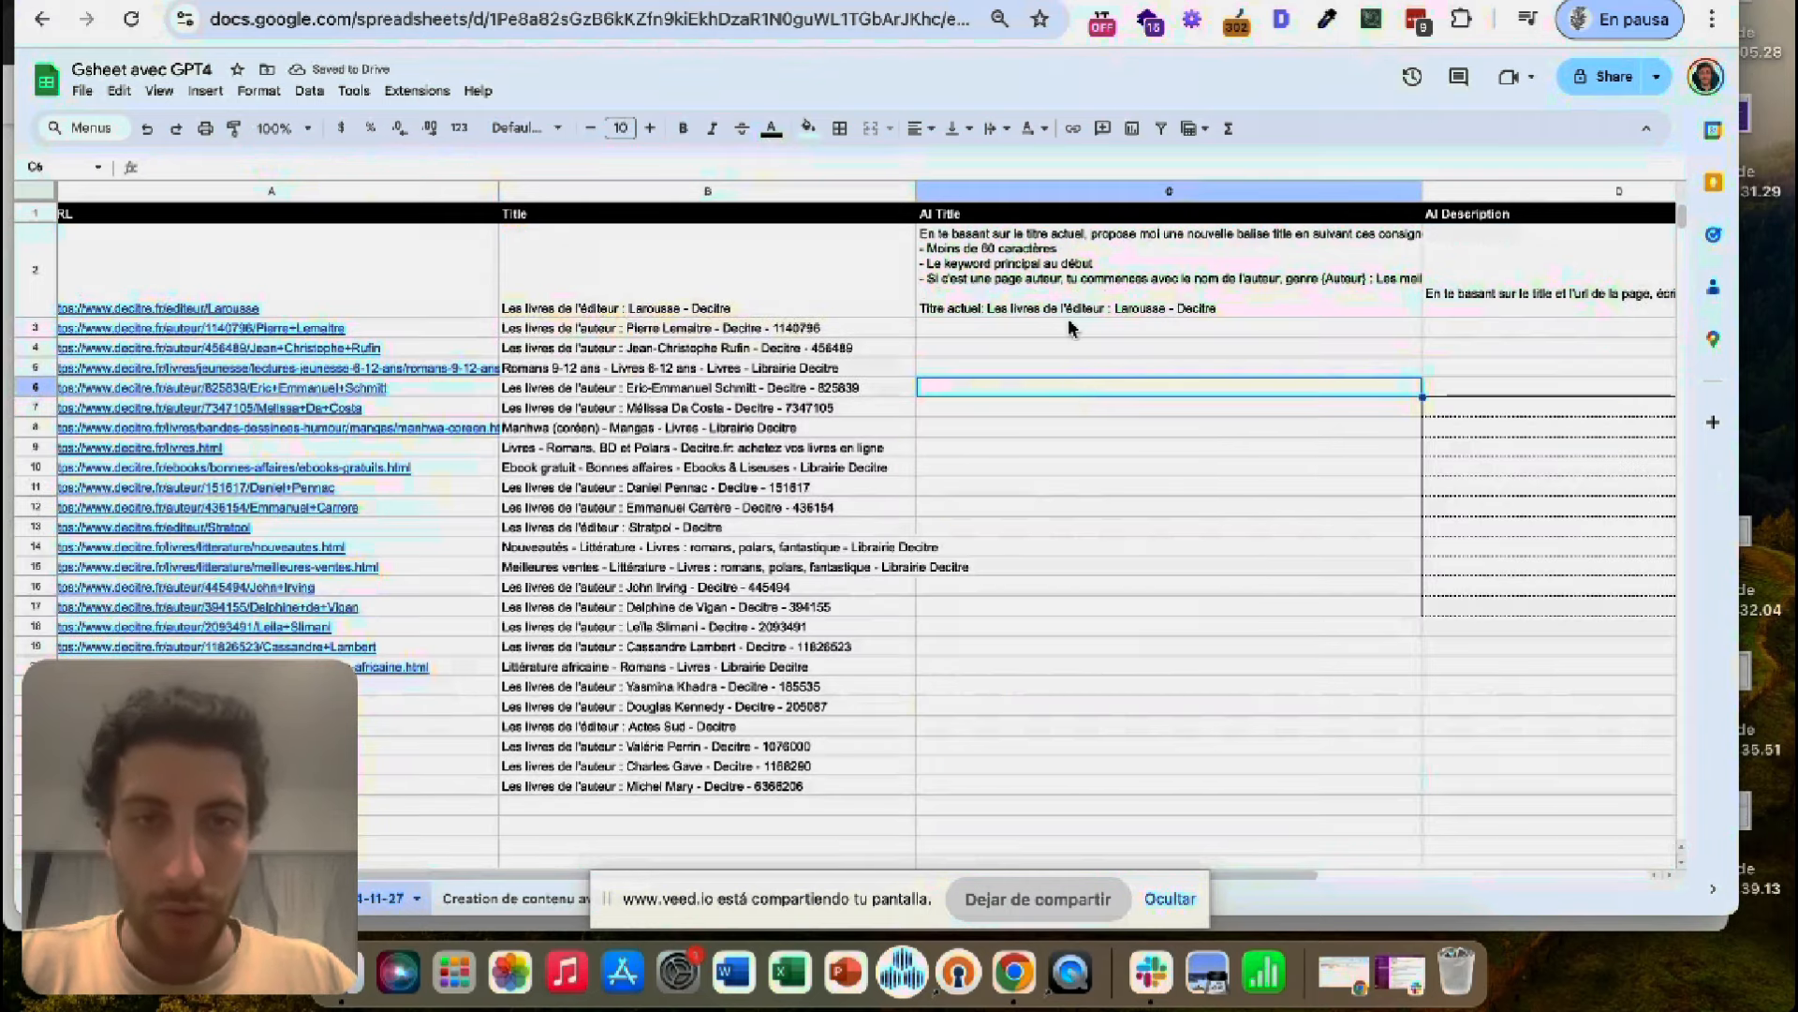
# - Try filling the CONCATENATE prompt from C2 down to C3, check the copy, and clear C3
pyautogui.click(1018, 314)
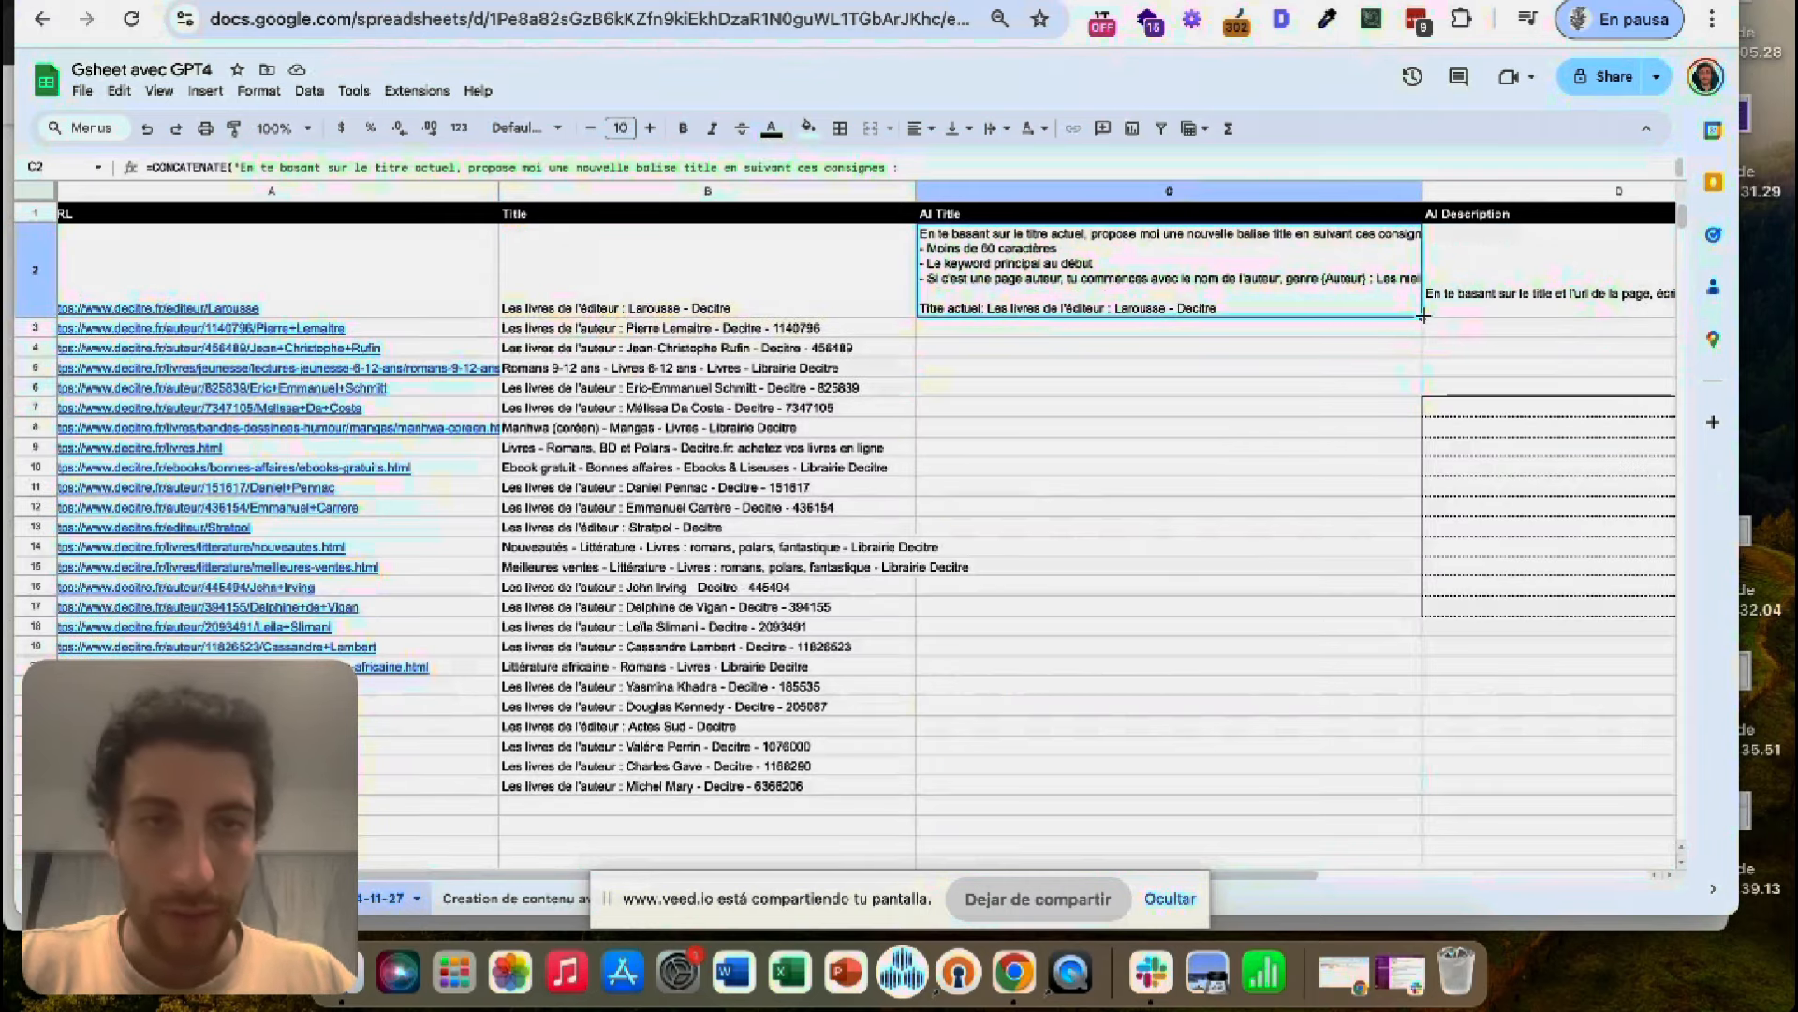
pyautogui.moveTo(1419, 322); pyautogui.dragTo(1419, 335)
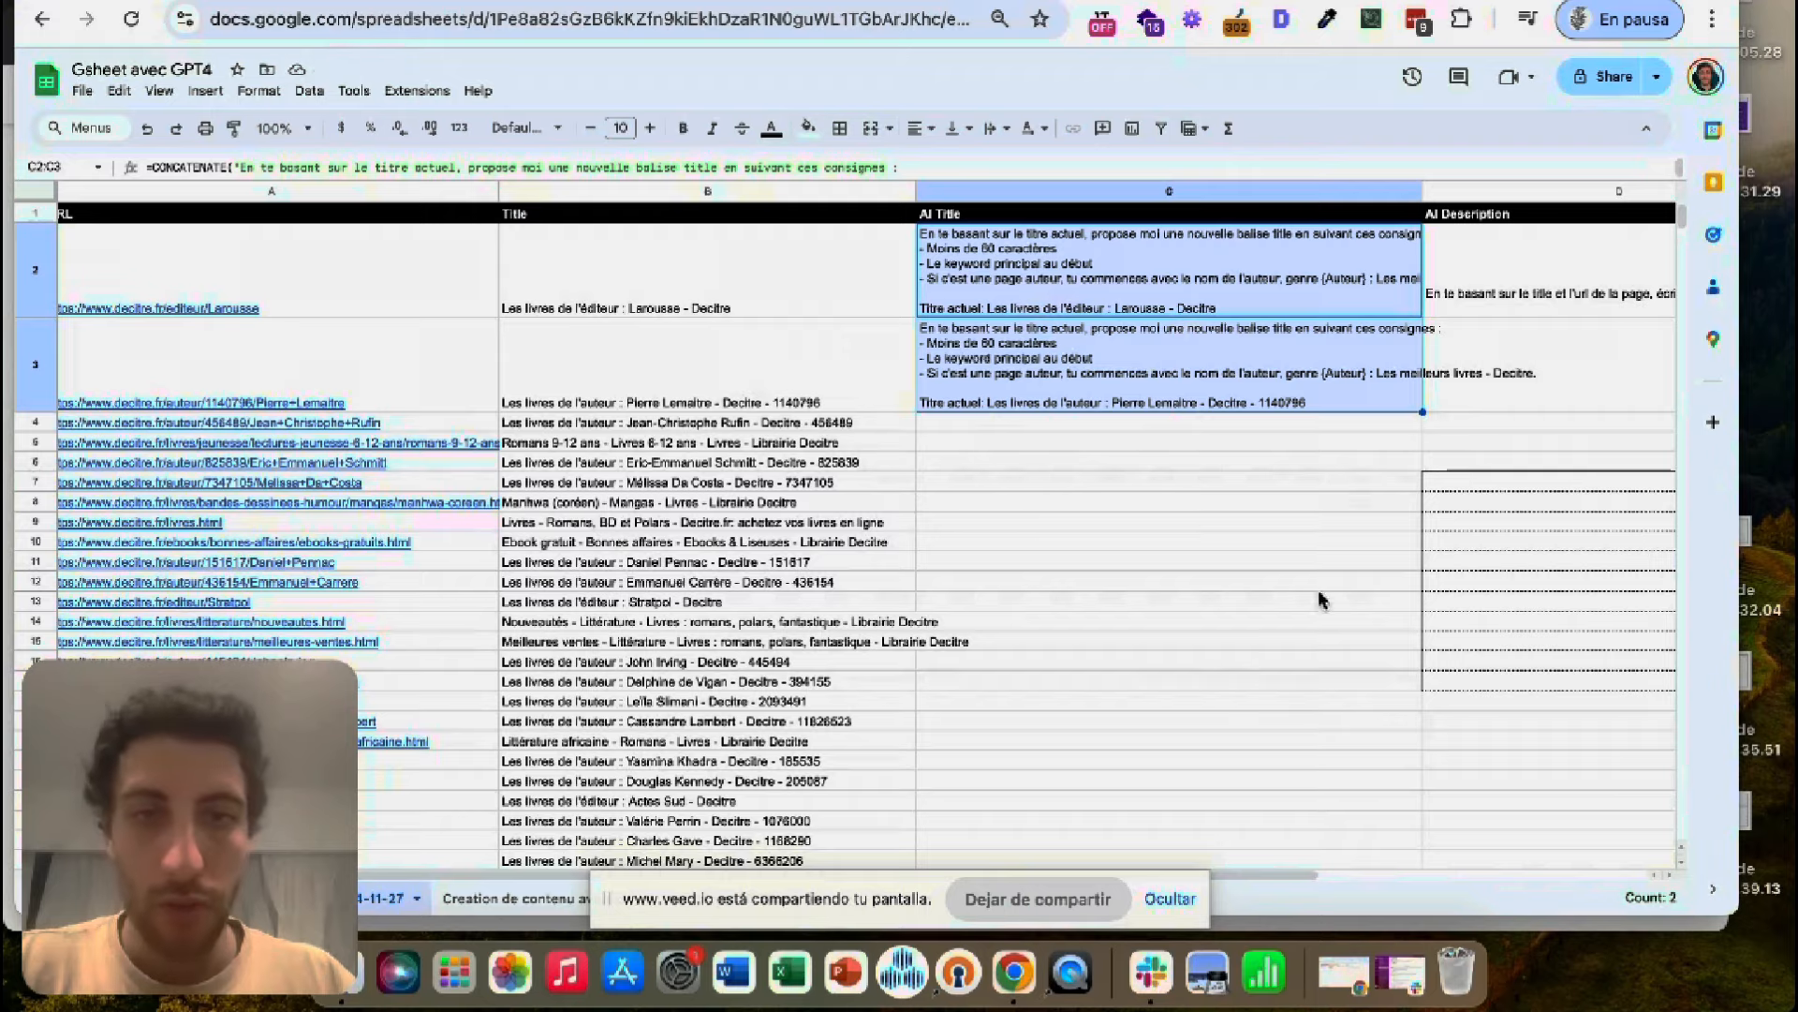
pyautogui.scroll(-2, 1309, 691)
pyautogui.scroll(3, 1306, 691)
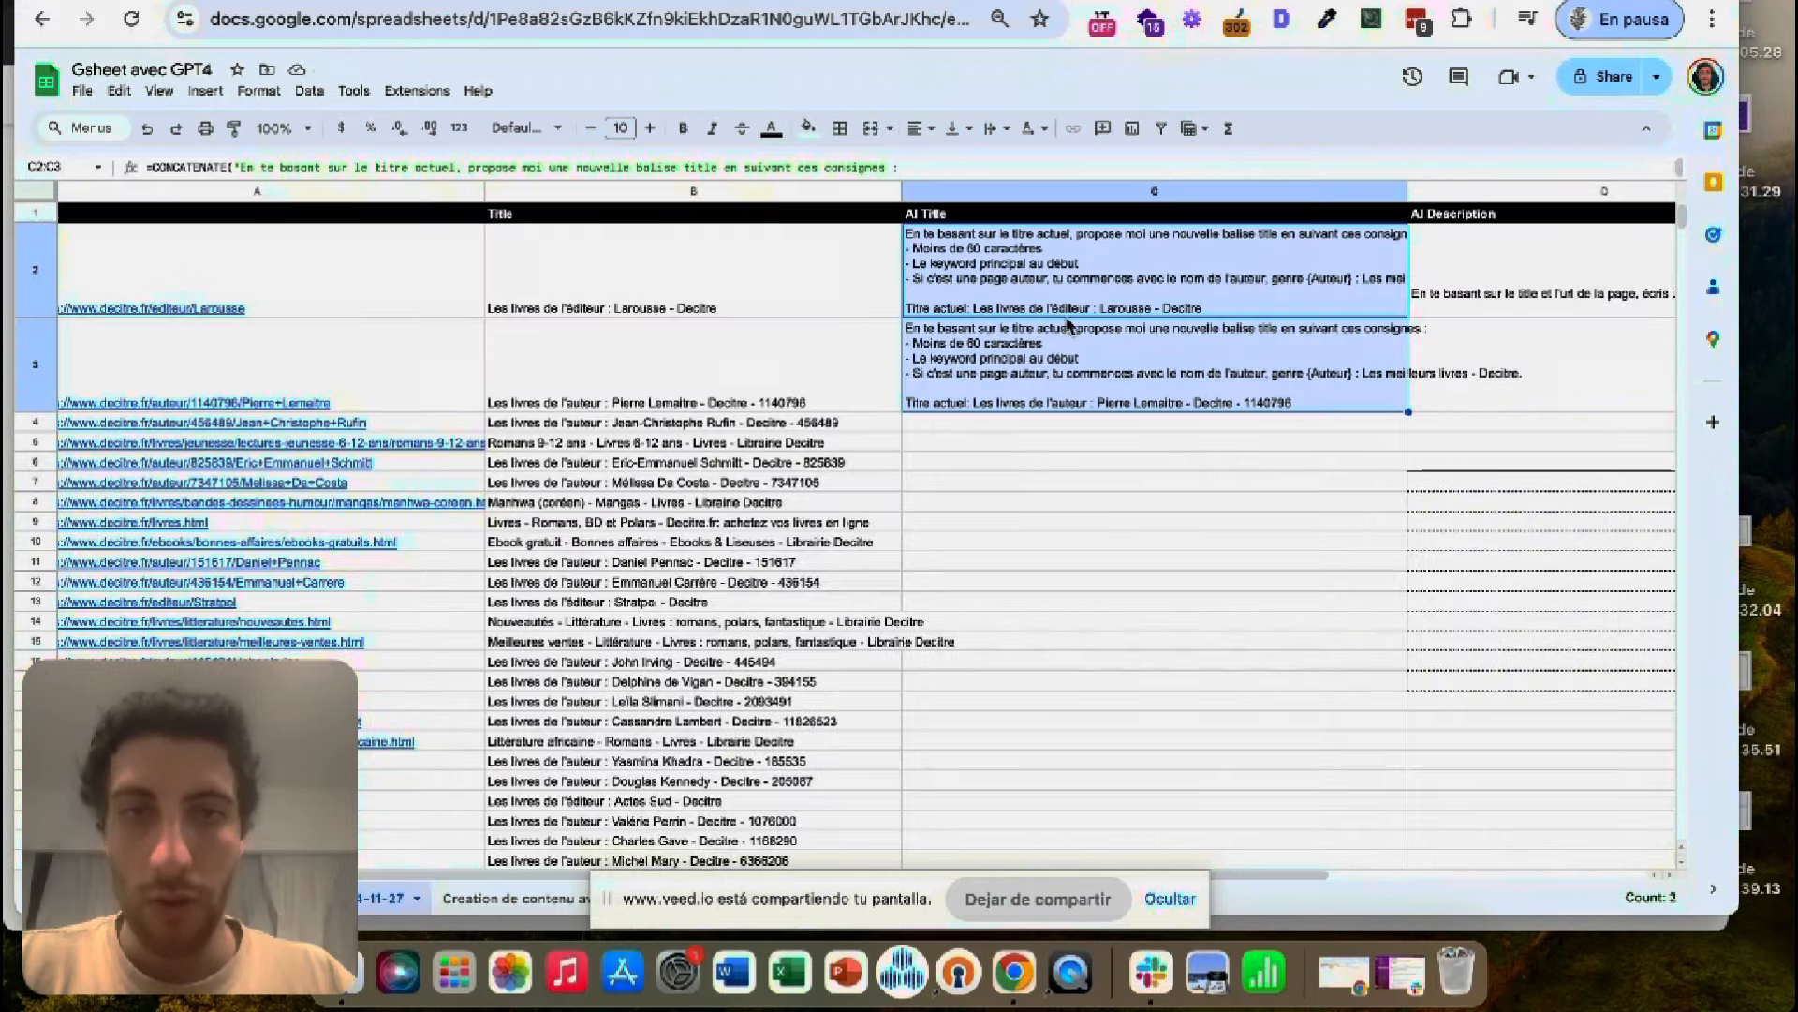
pyautogui.click(1042, 372)
pyautogui.press('Delete')
# - Wrap the CONCATENATE formula in C2 in the custom GPT( ) function to generate the AI title
pyautogui.doubleClick(926, 251)
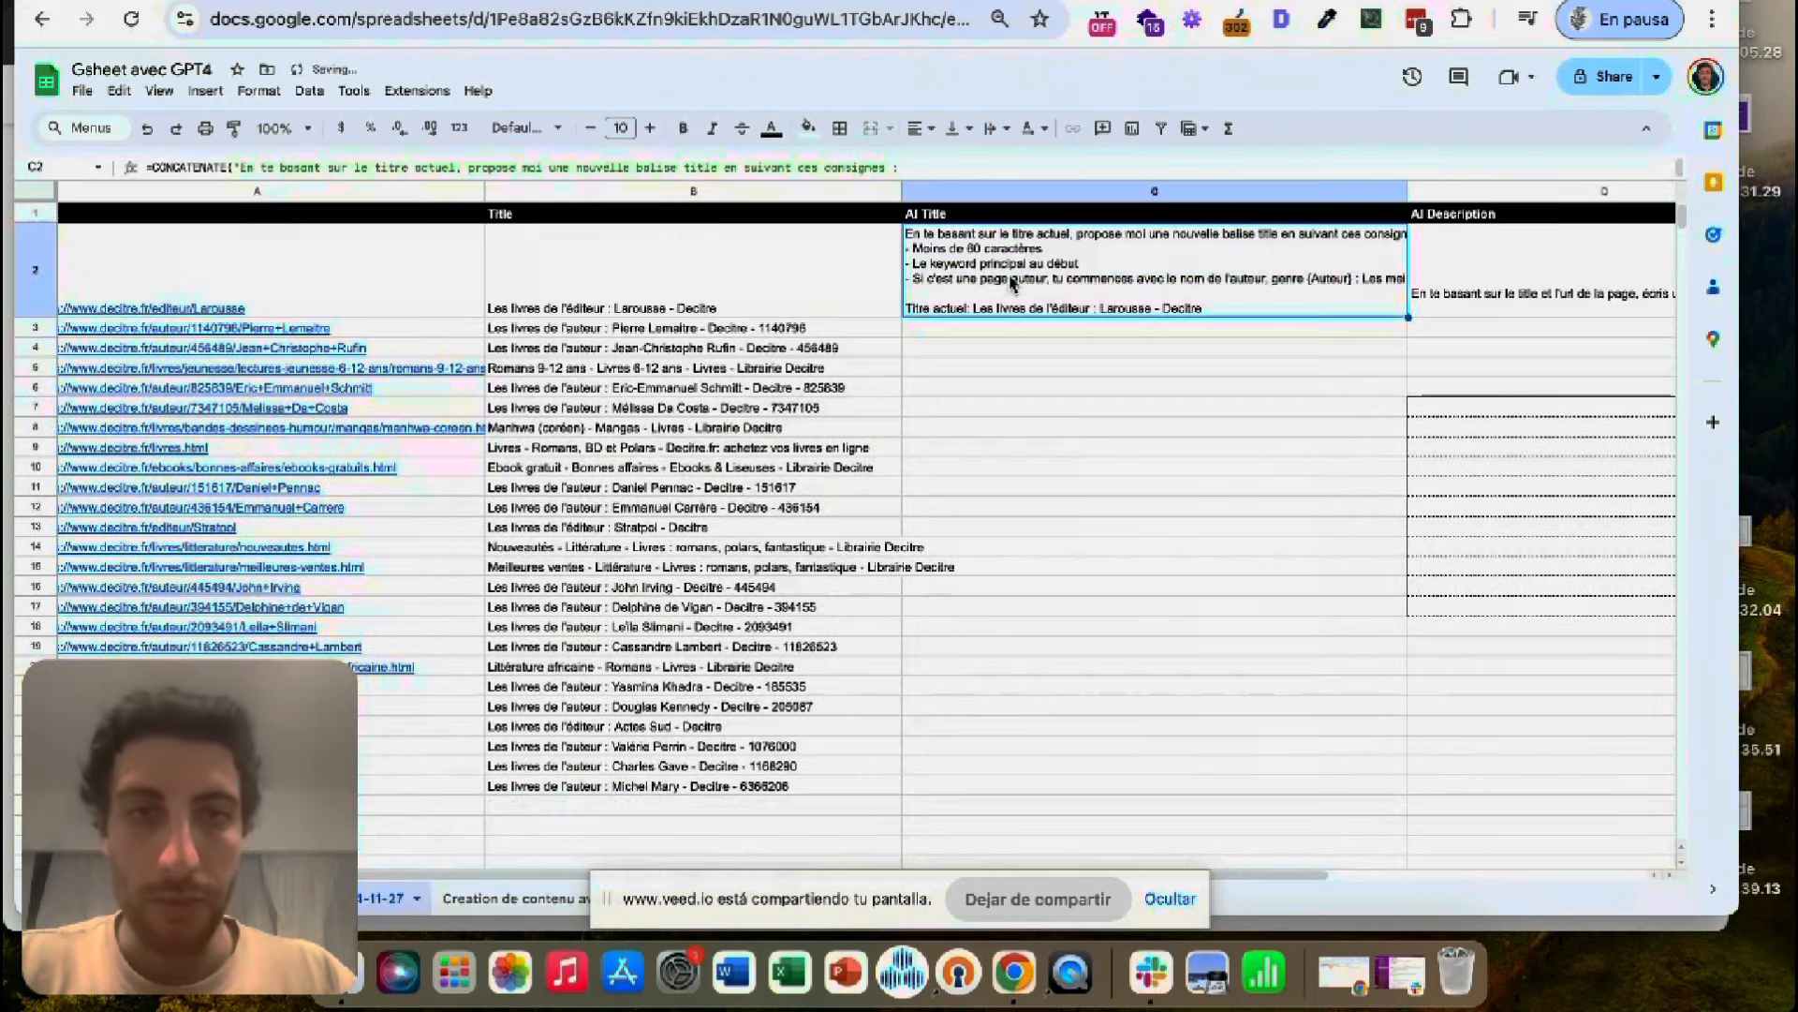
pyautogui.click(911, 232)
pyautogui.write('GPT(')
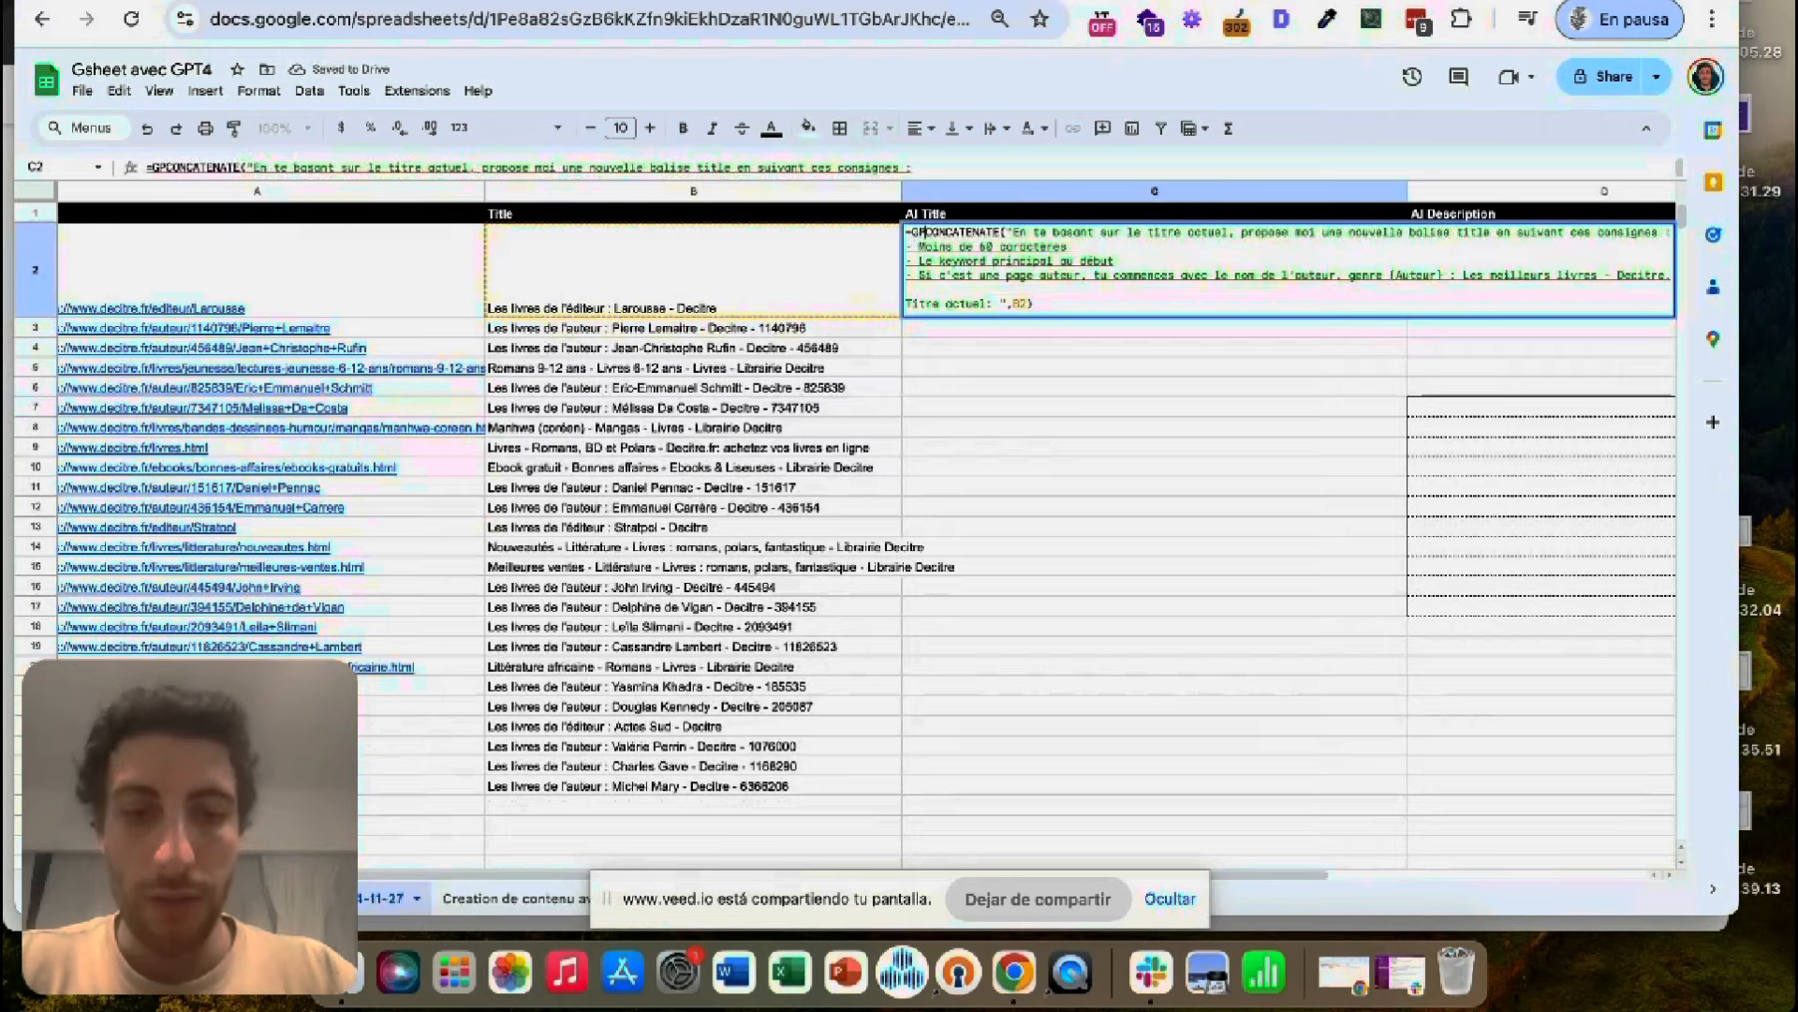
pyautogui.click(1054, 323)
pyautogui.write(')')
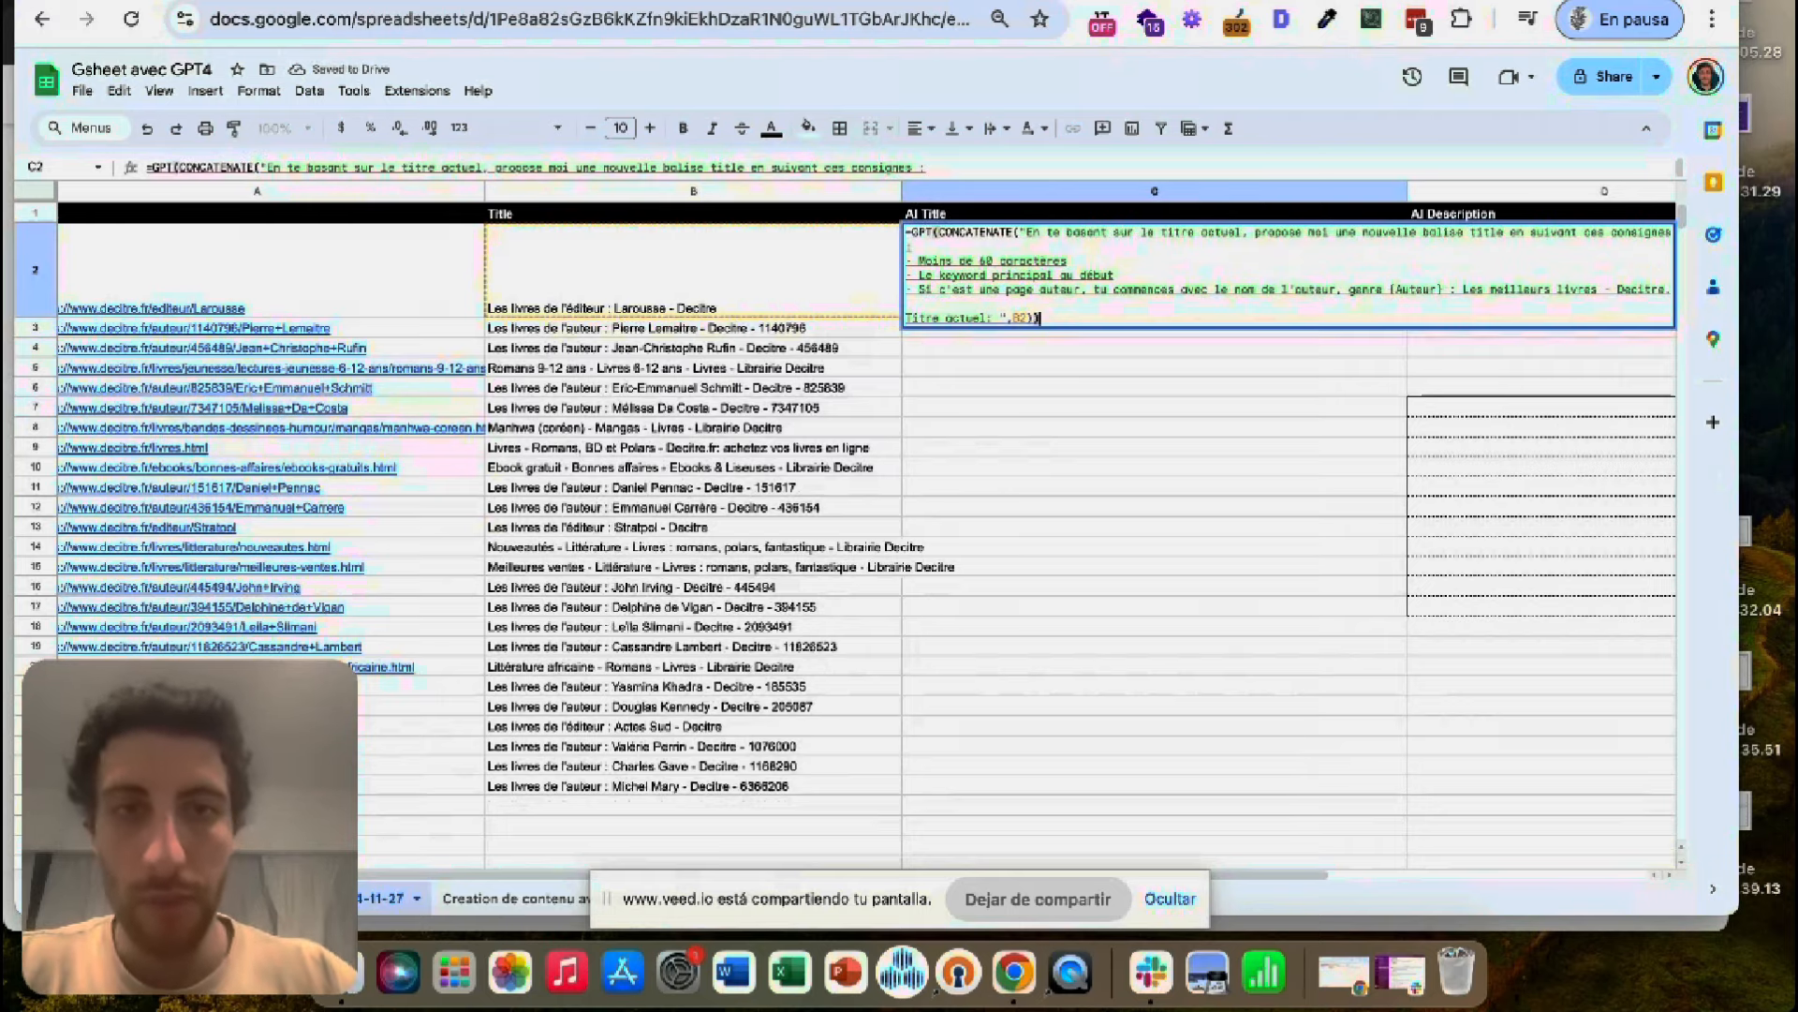
pyautogui.press('Return')
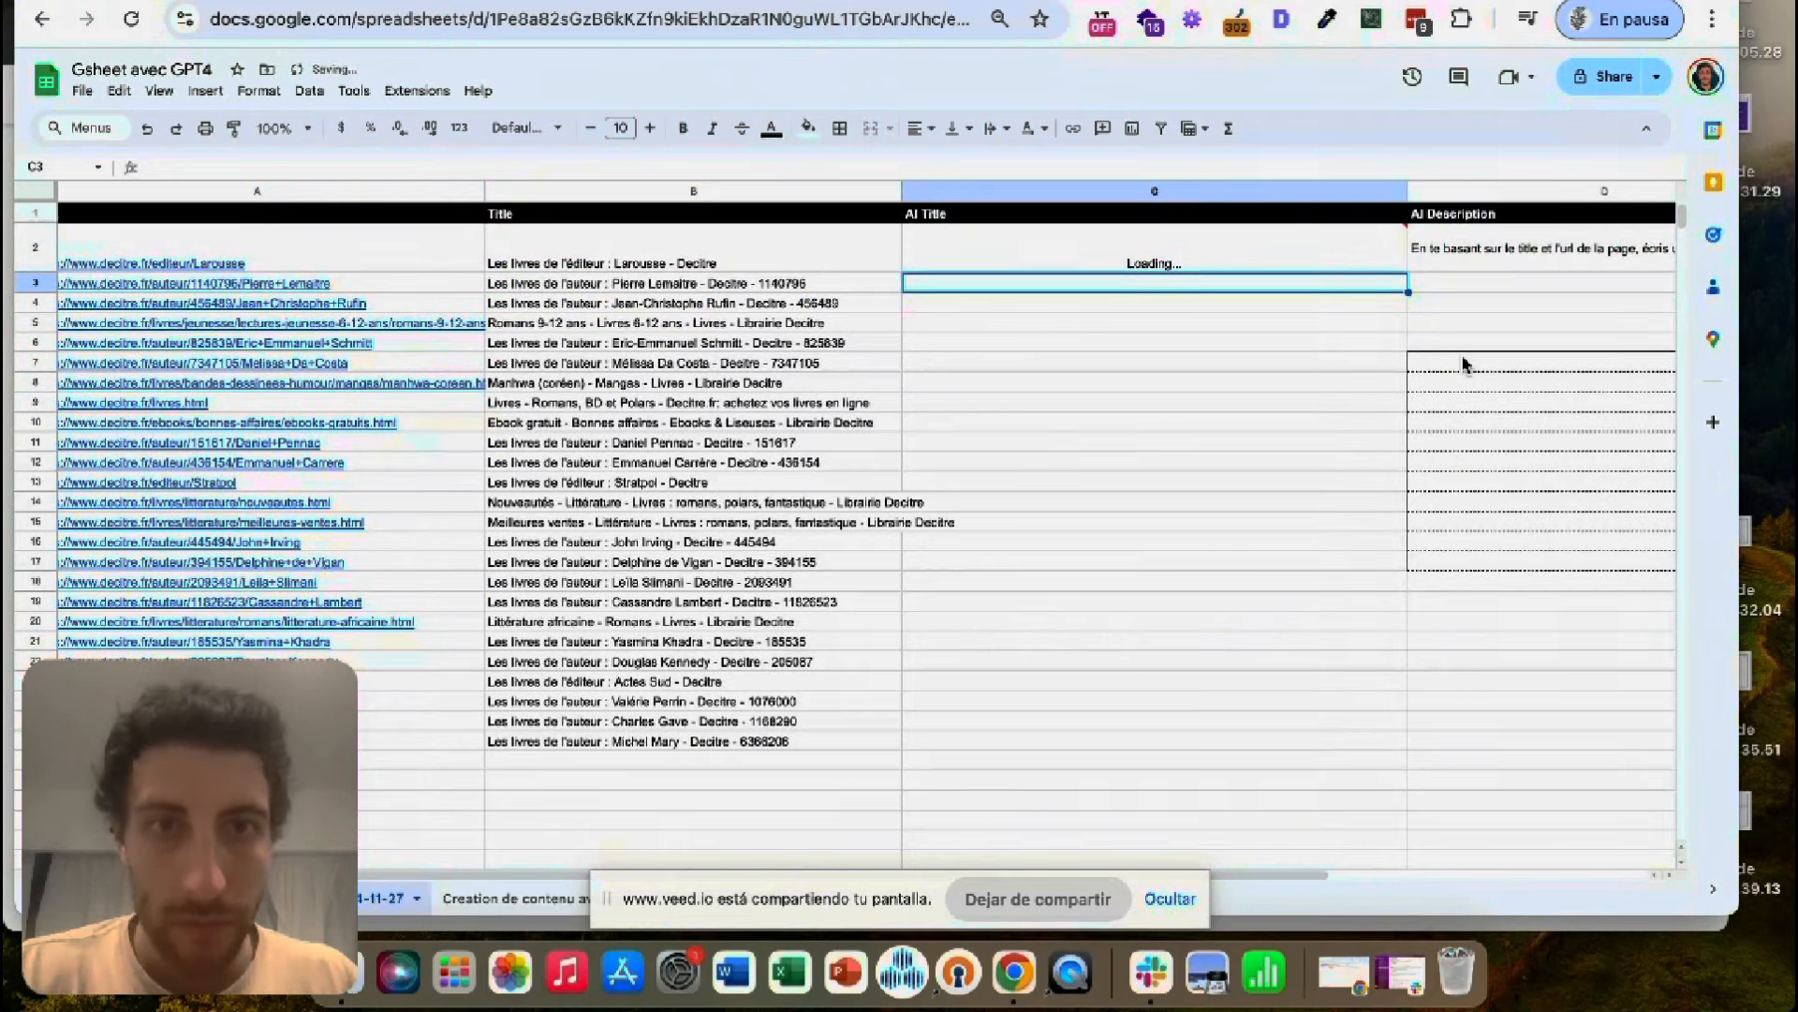
# - Fill the GPT formula from C2 down to C26 and replace the formulas with their plain values
pyautogui.click(1391, 264)
pyautogui.moveTo(1405, 333); pyautogui.dragTo(1339, 740)
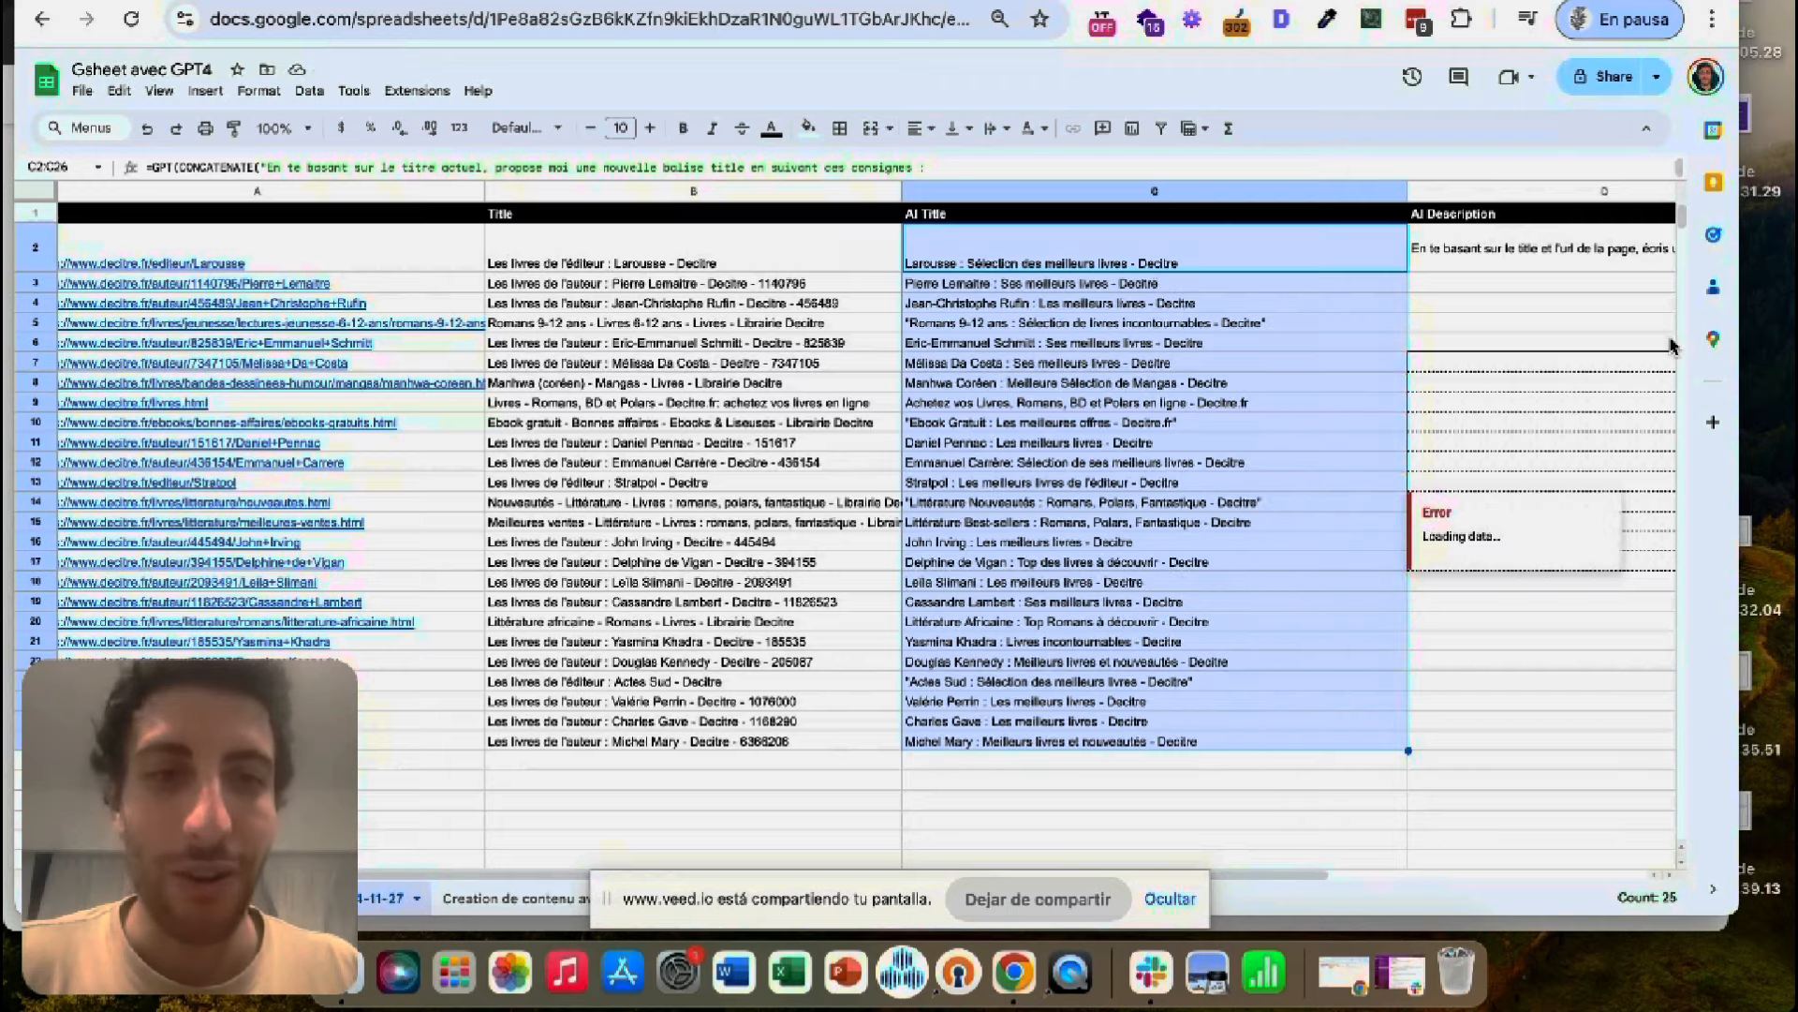
pyautogui.rightClick(1330, 270)
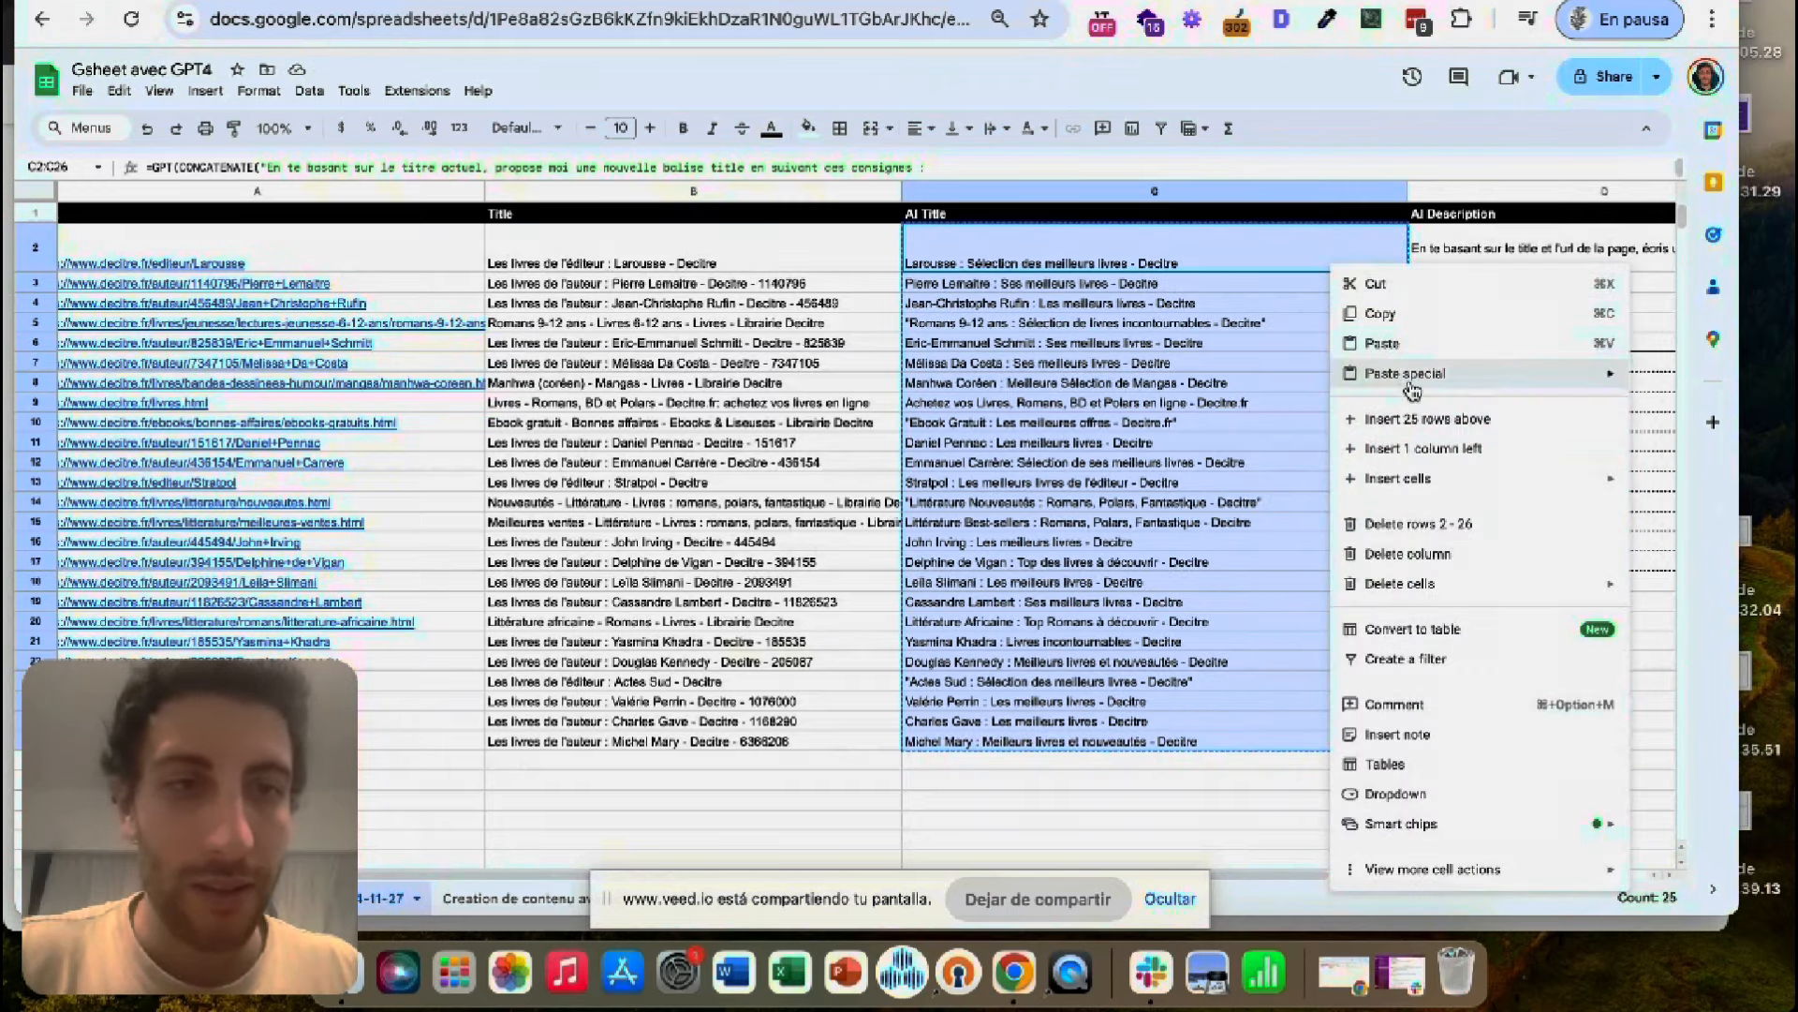
pyautogui.moveTo(1349, 380)
pyautogui.click(1243, 387)
# - Remove all double quotation marks from the AI Title column with Find and replace, leaving the replacement empty
pyautogui.doubleClick(1269, 324)
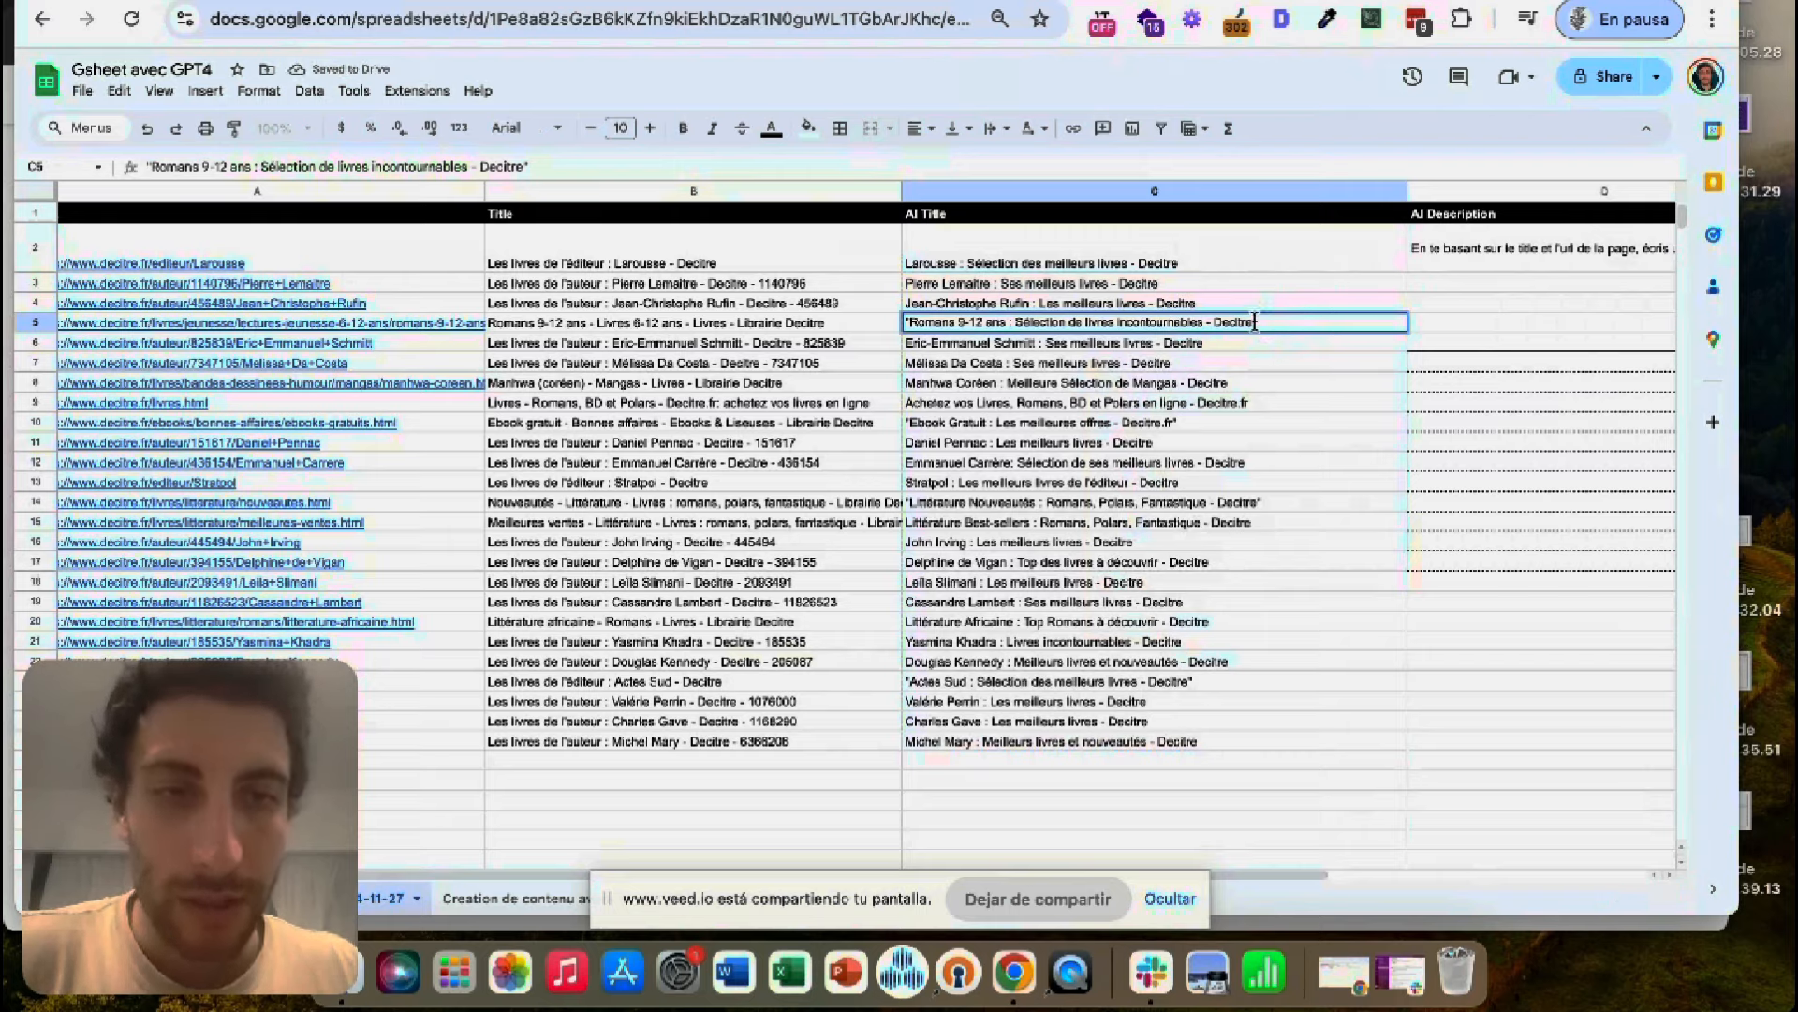
pyautogui.click(1192, 191)
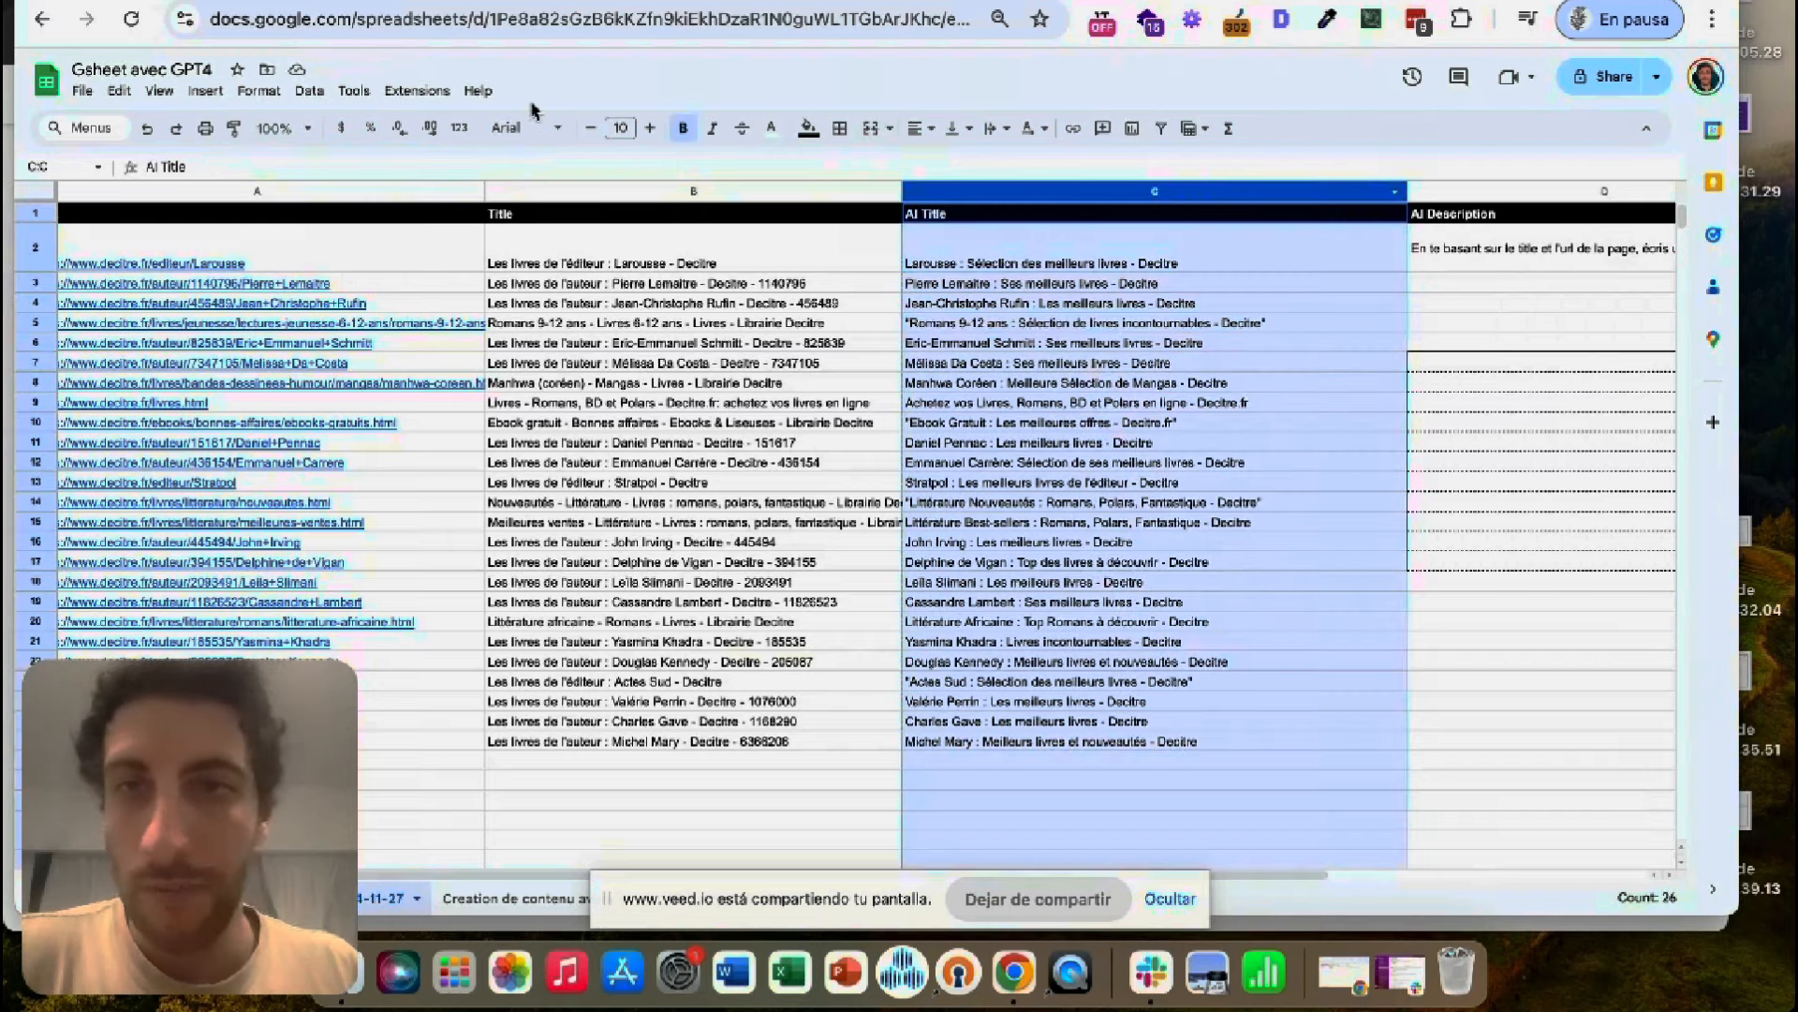
pyautogui.press('super+shift+h')
pyautogui.write('"')
pyautogui.click(945, 690)
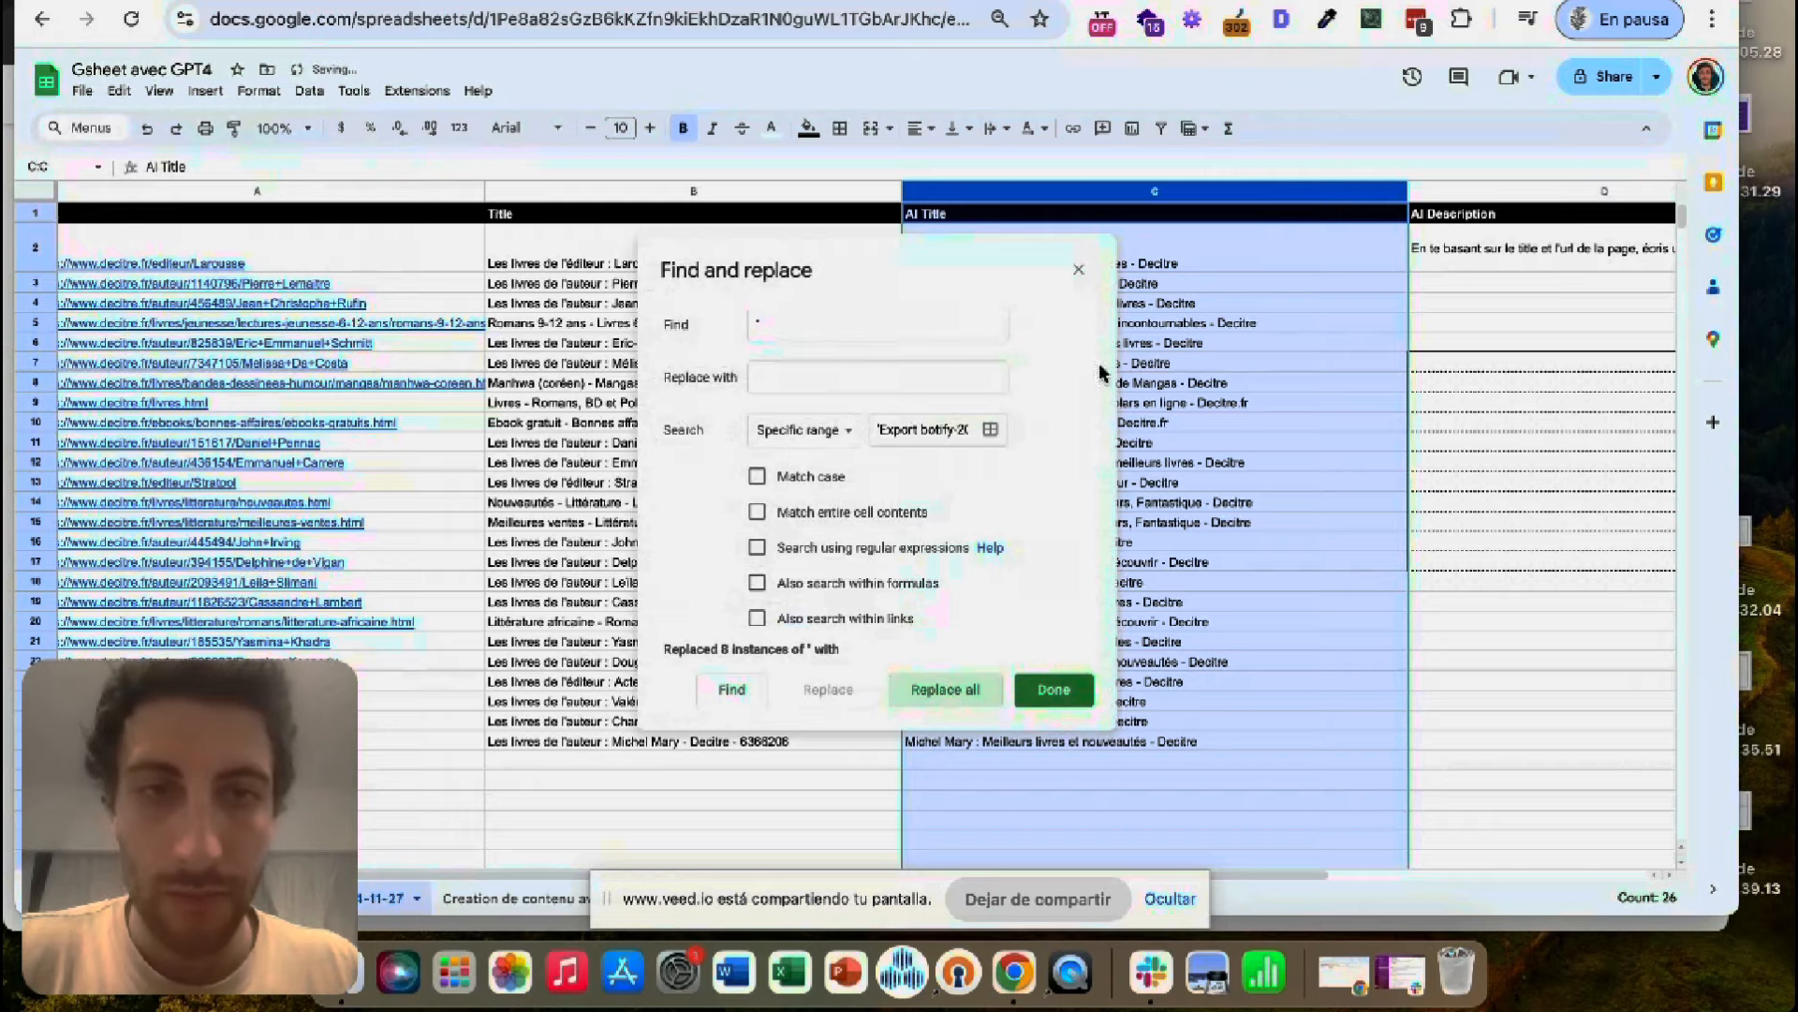
pyautogui.click(1079, 270)
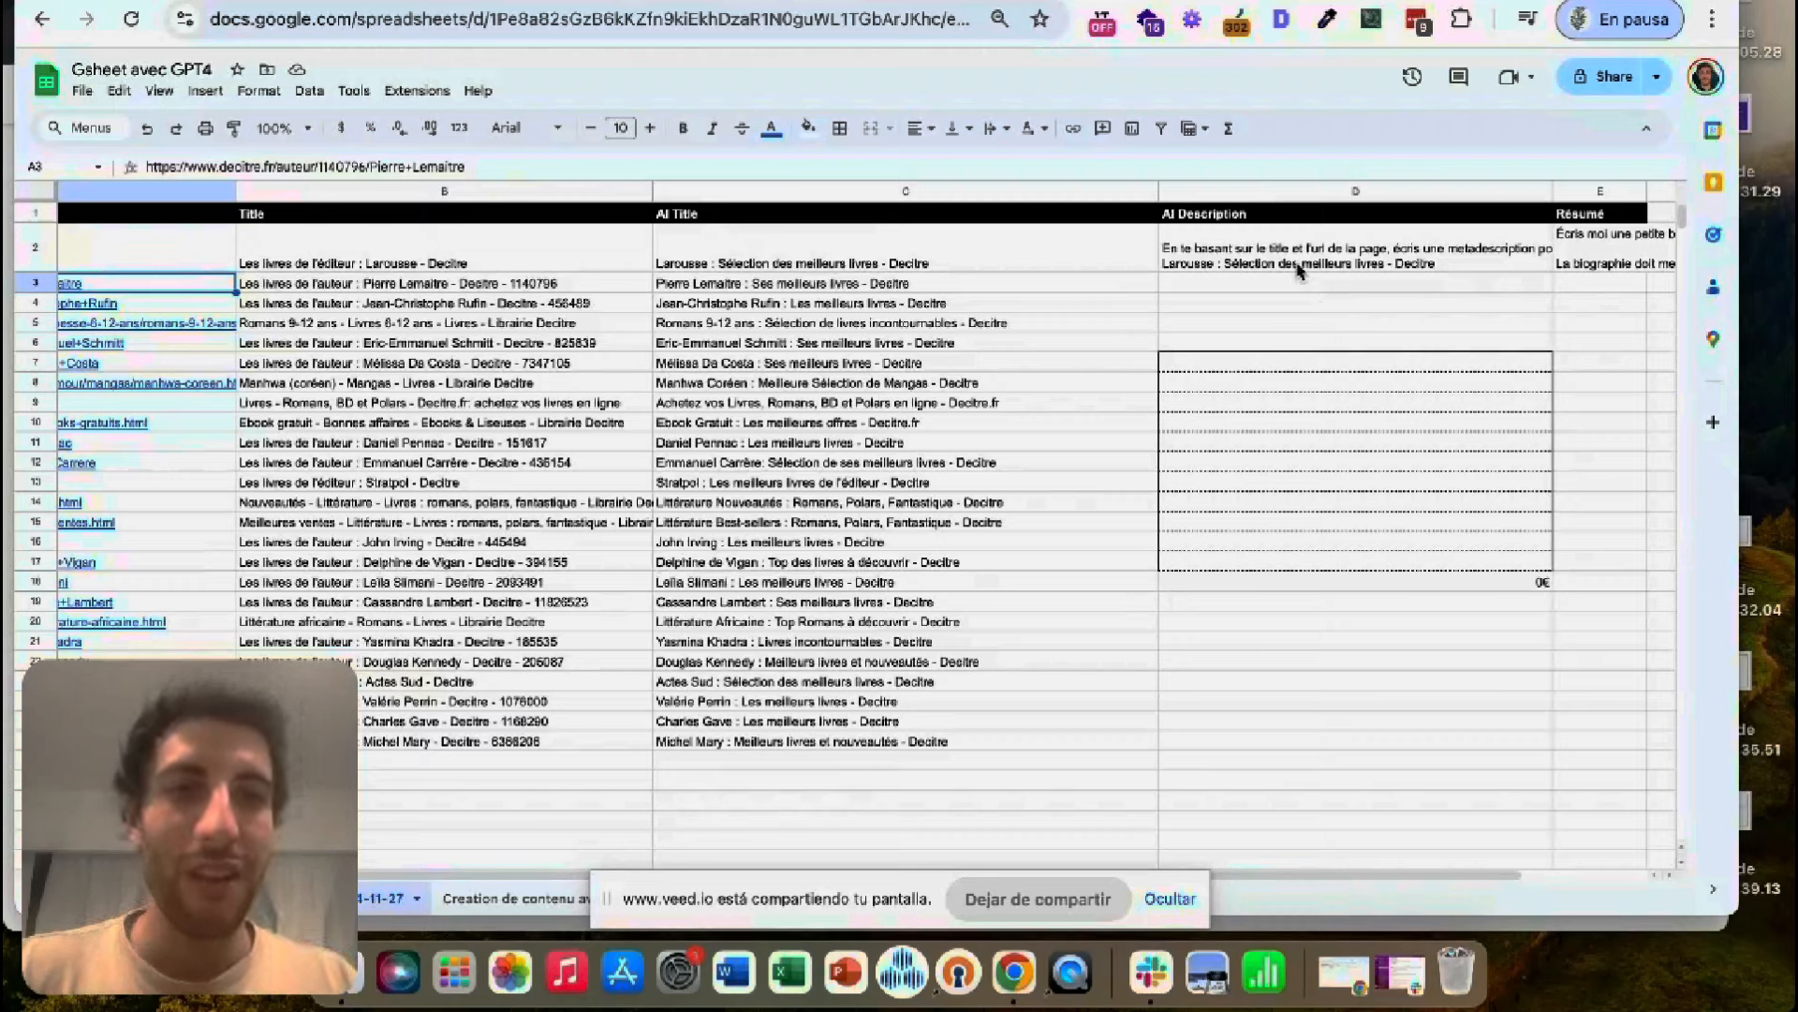
# - Inspect the metadescription prompt formula in D2 of the AI Description column, leaving it unedited
pyautogui.click(1293, 265)
pyautogui.doubleClick(1293, 265)
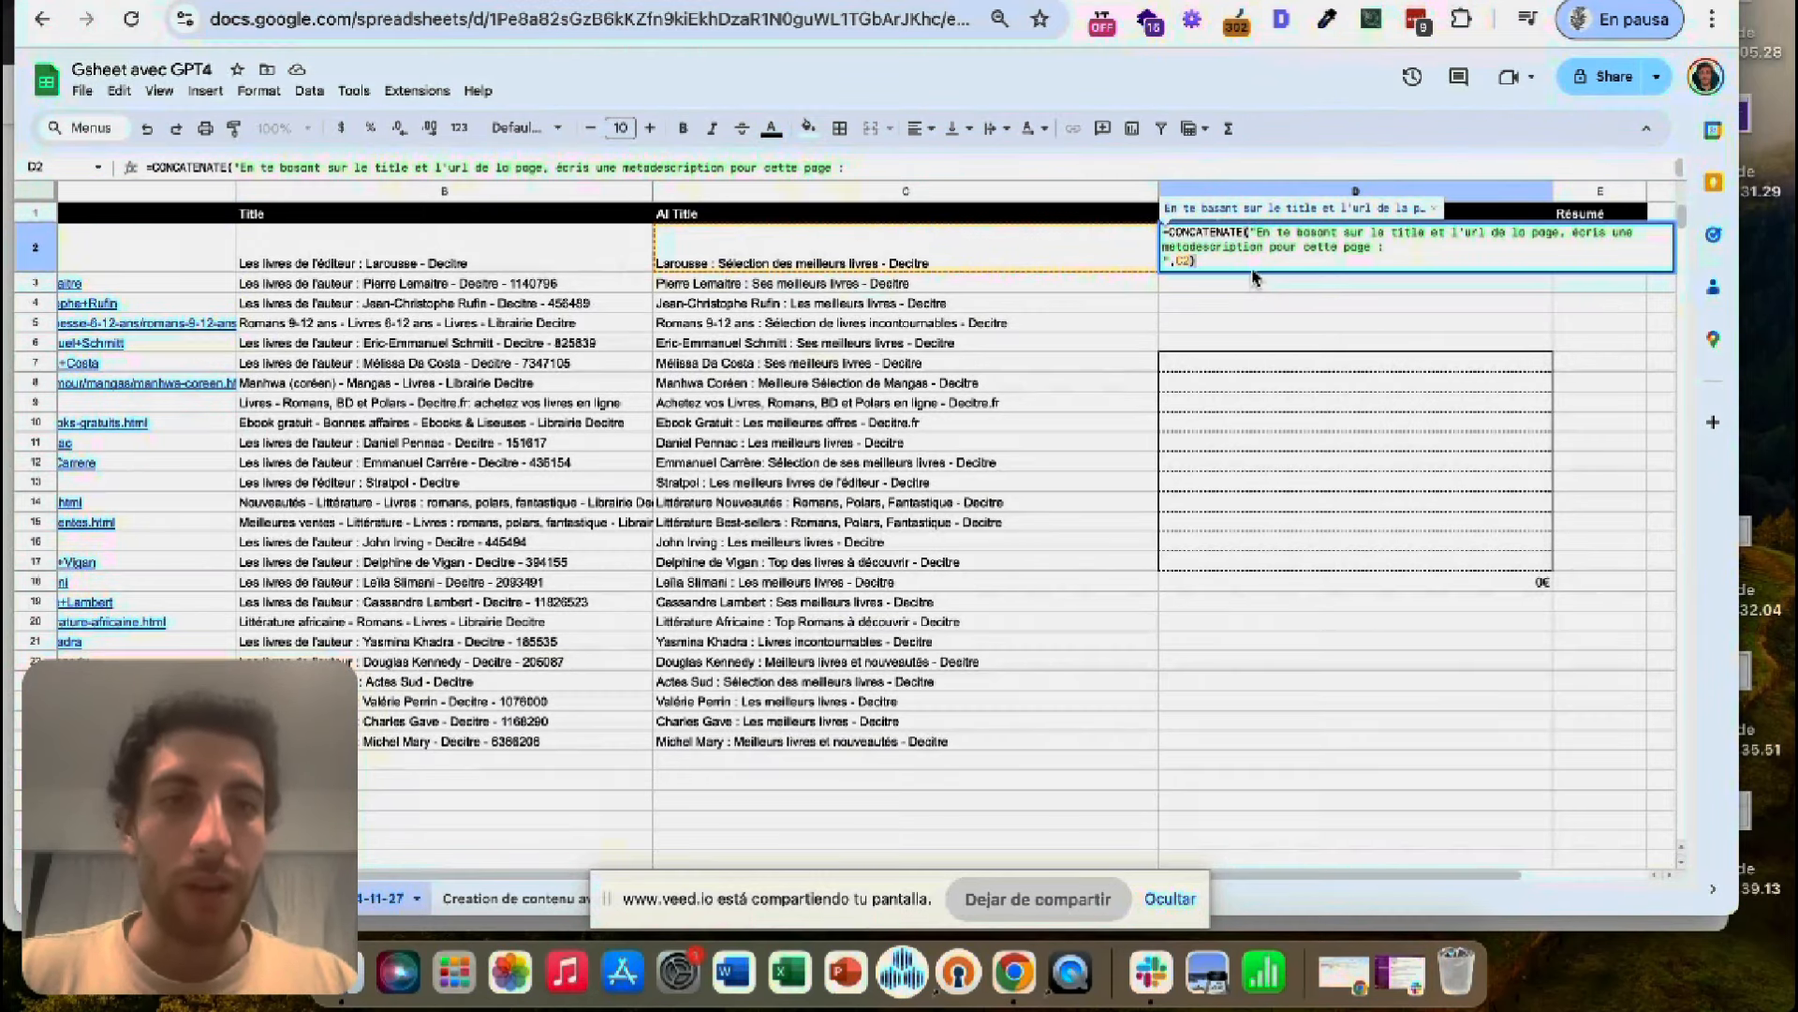
pyautogui.click(1274, 302)
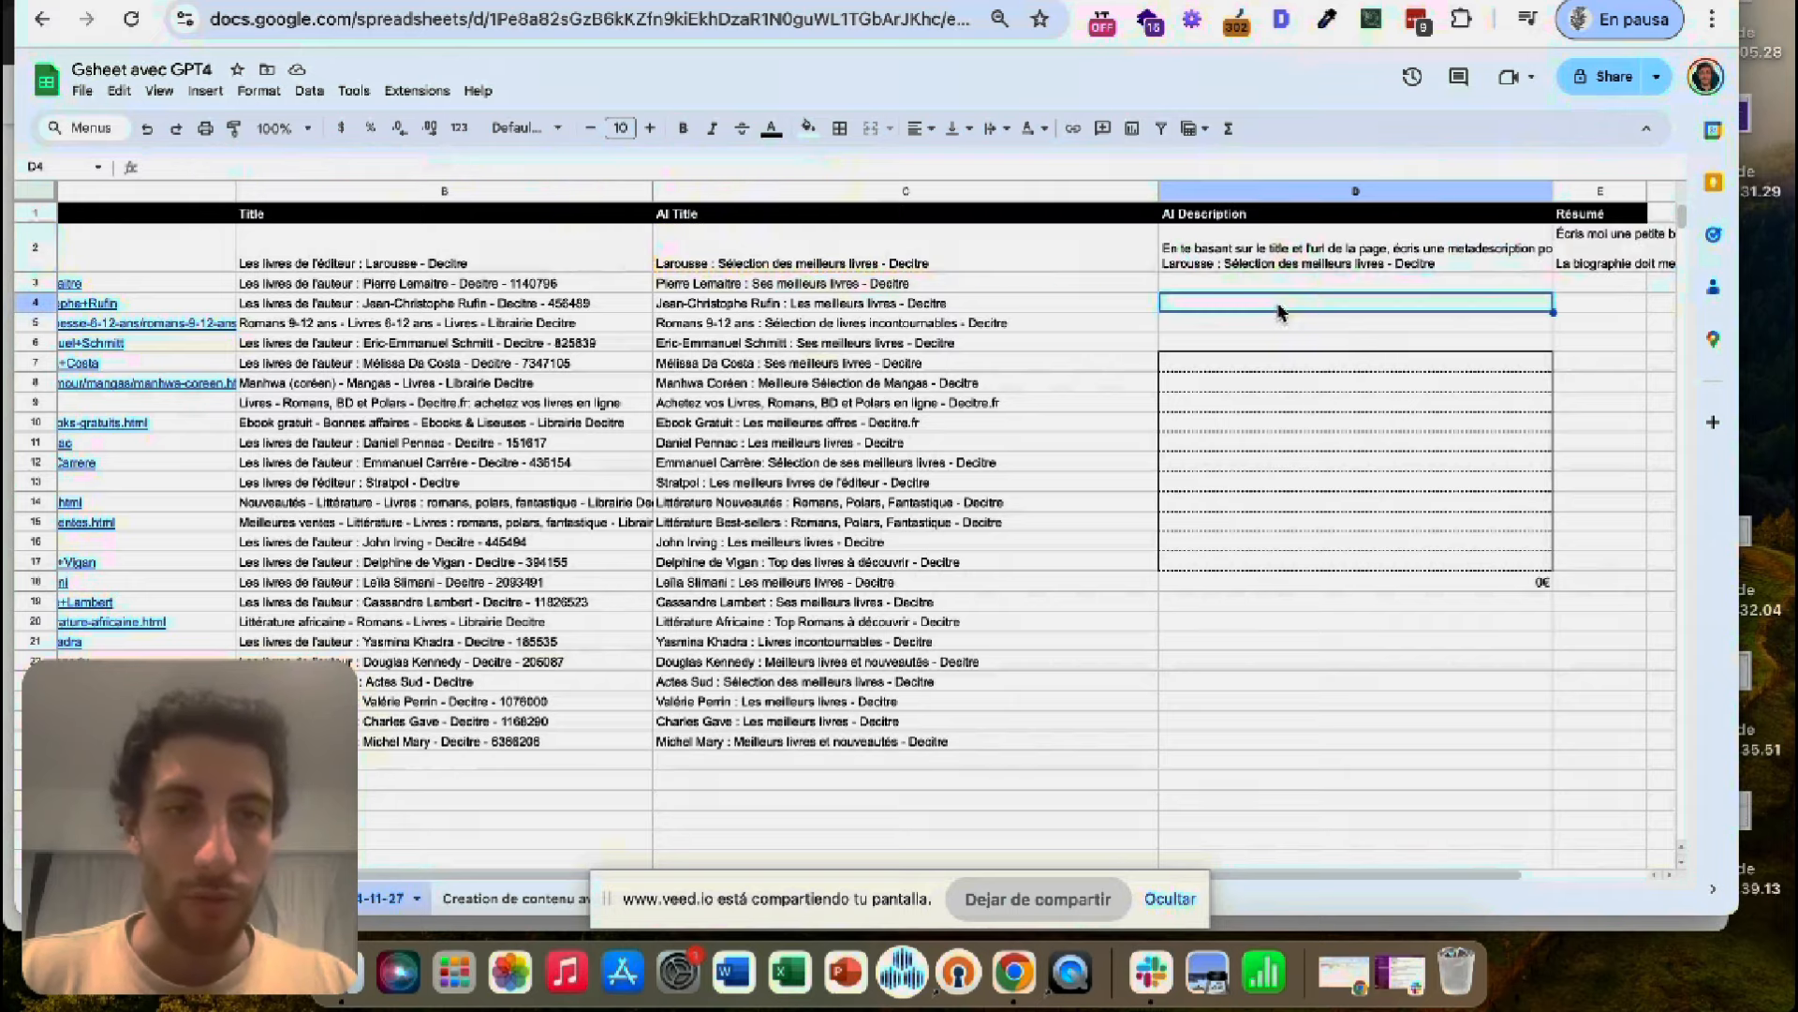
pyautogui.hscroll(3, 1377, 253)
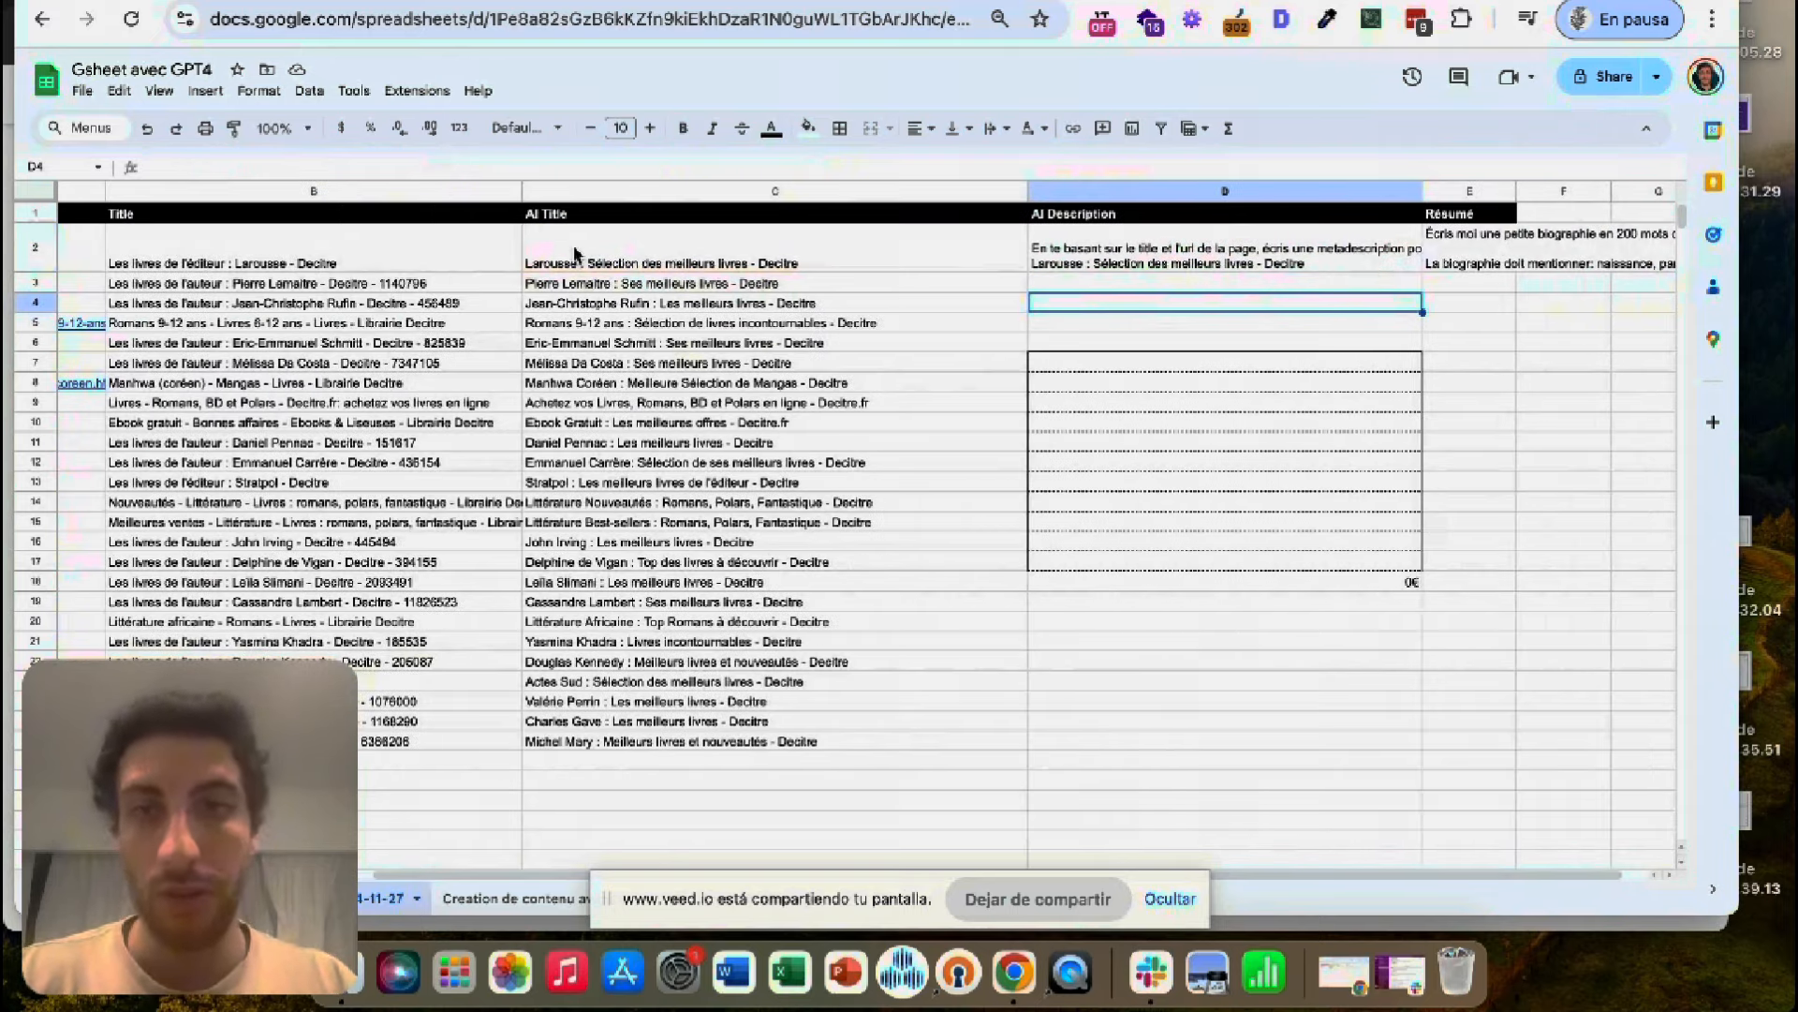
# - Wrap the metadescription CONCATENATE formula in D2 in the custom GPT( ) function to generate the AI description
pyautogui.doubleClick(1116, 267)
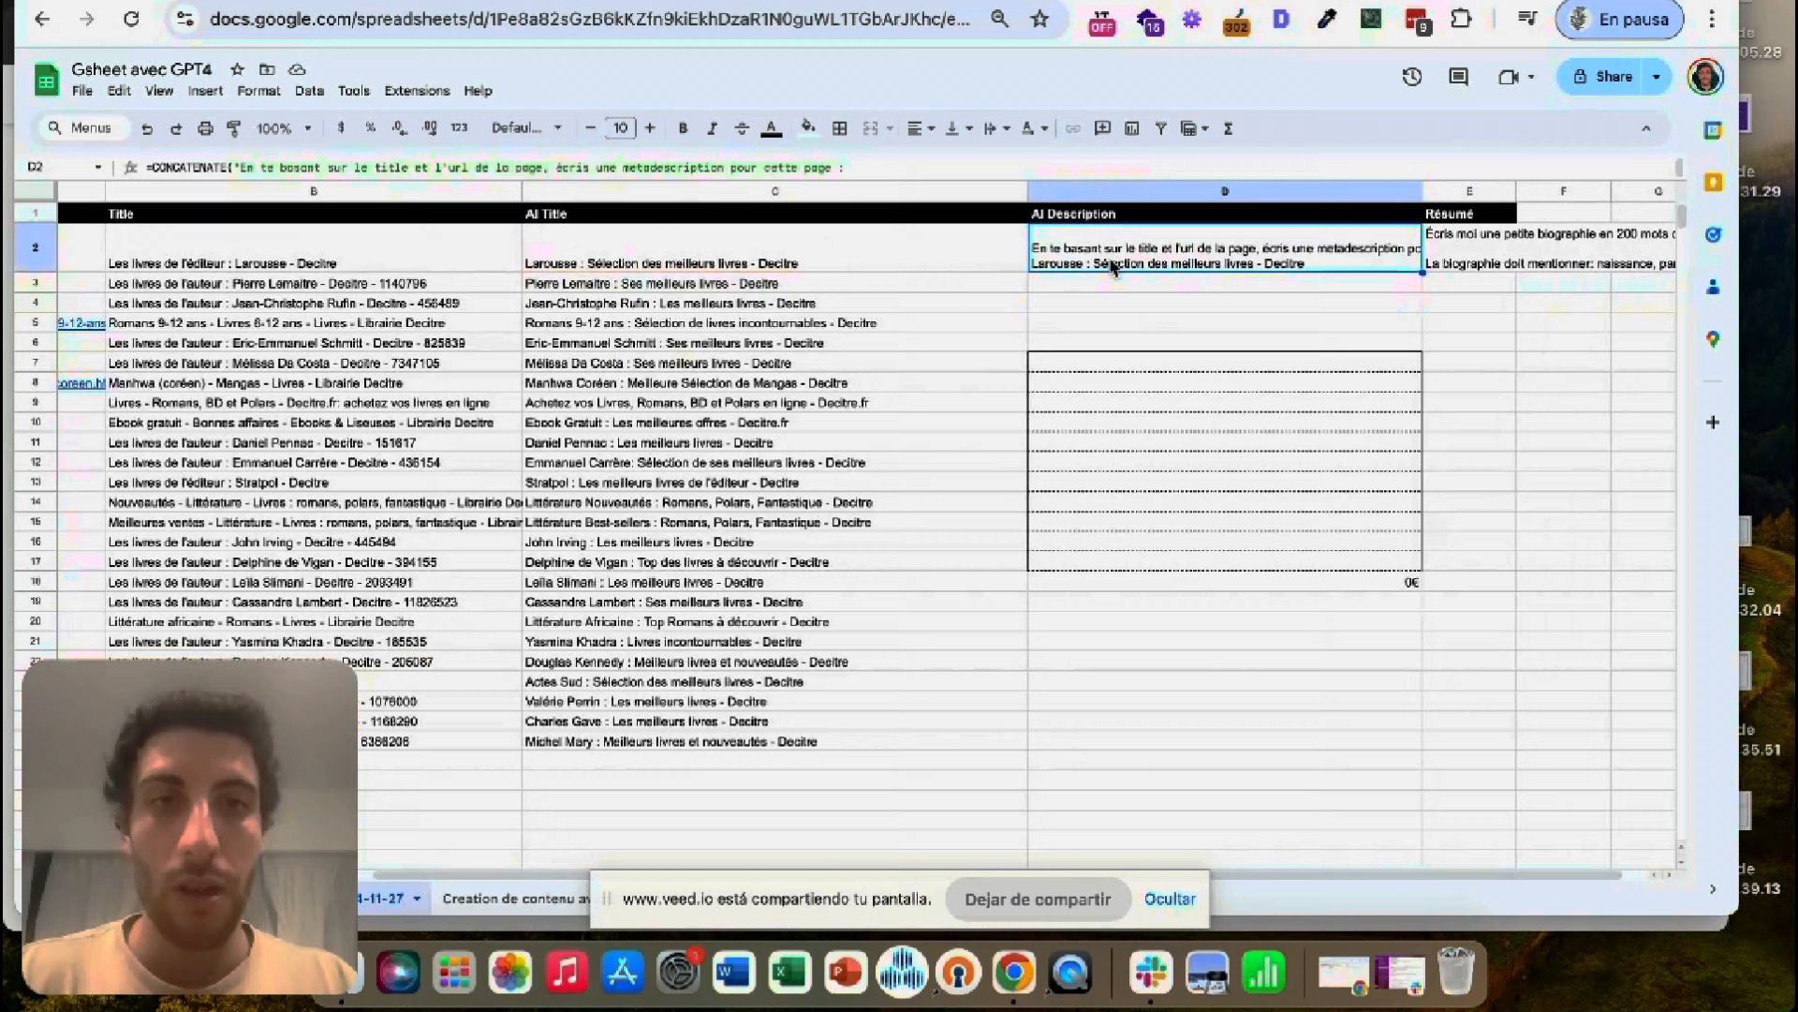
pyautogui.click(1039, 231)
pyautogui.write('GPT(')
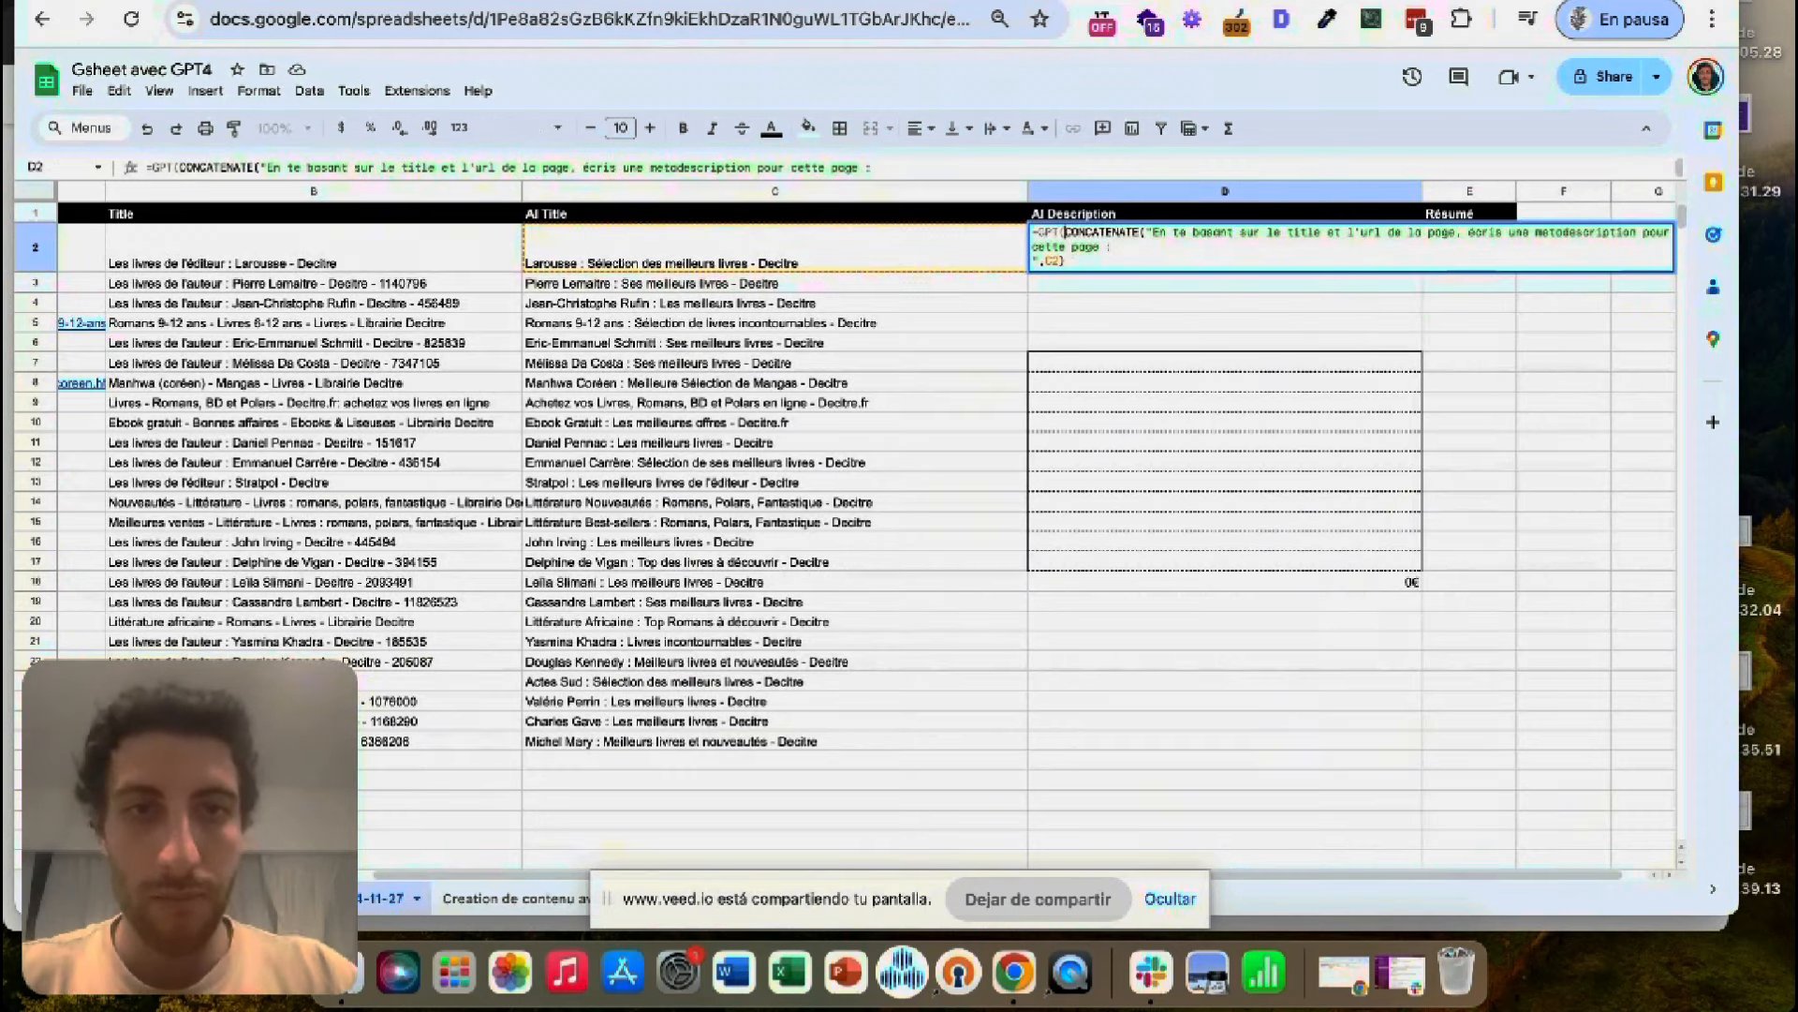
pyautogui.press('Return')
# - Fill the GPT formula from D2 down to D10 and replace the formulas with their plain values
pyautogui.click(1410, 262)
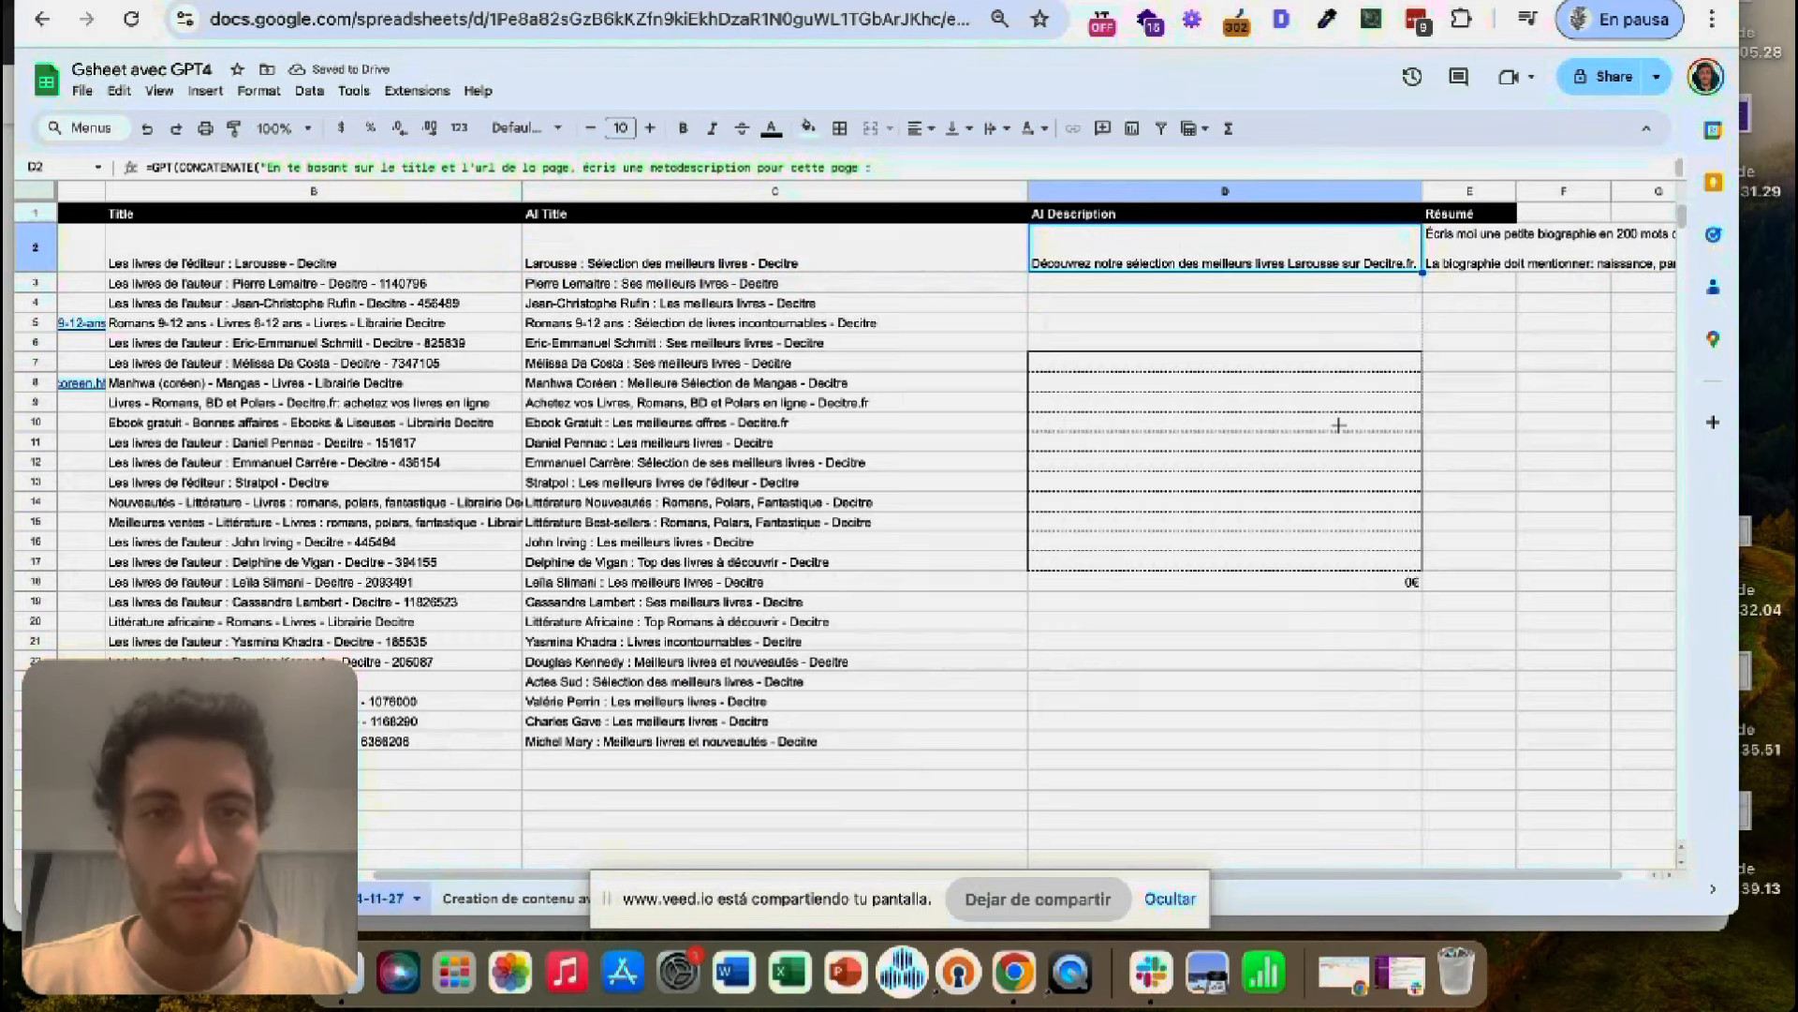
pyautogui.moveTo(1423, 271); pyautogui.dragTo(1338, 425)
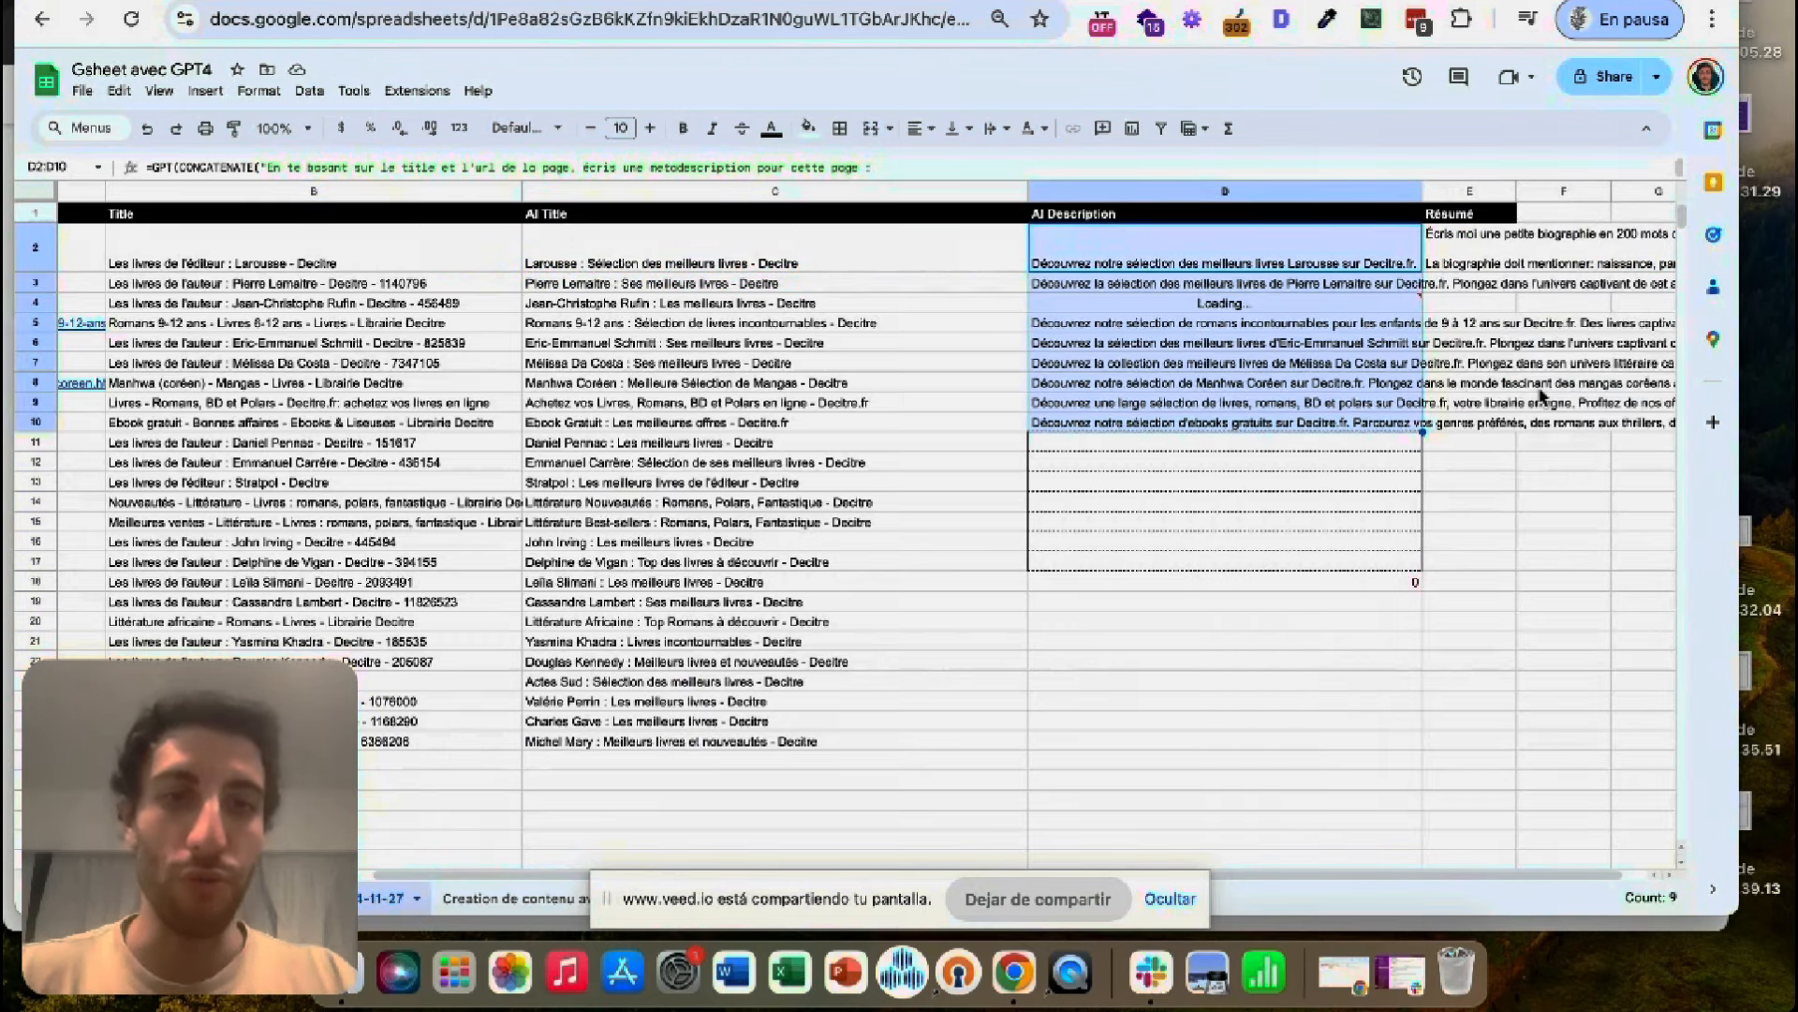
pyautogui.press('super+c')
pyautogui.press('super+shift+v')
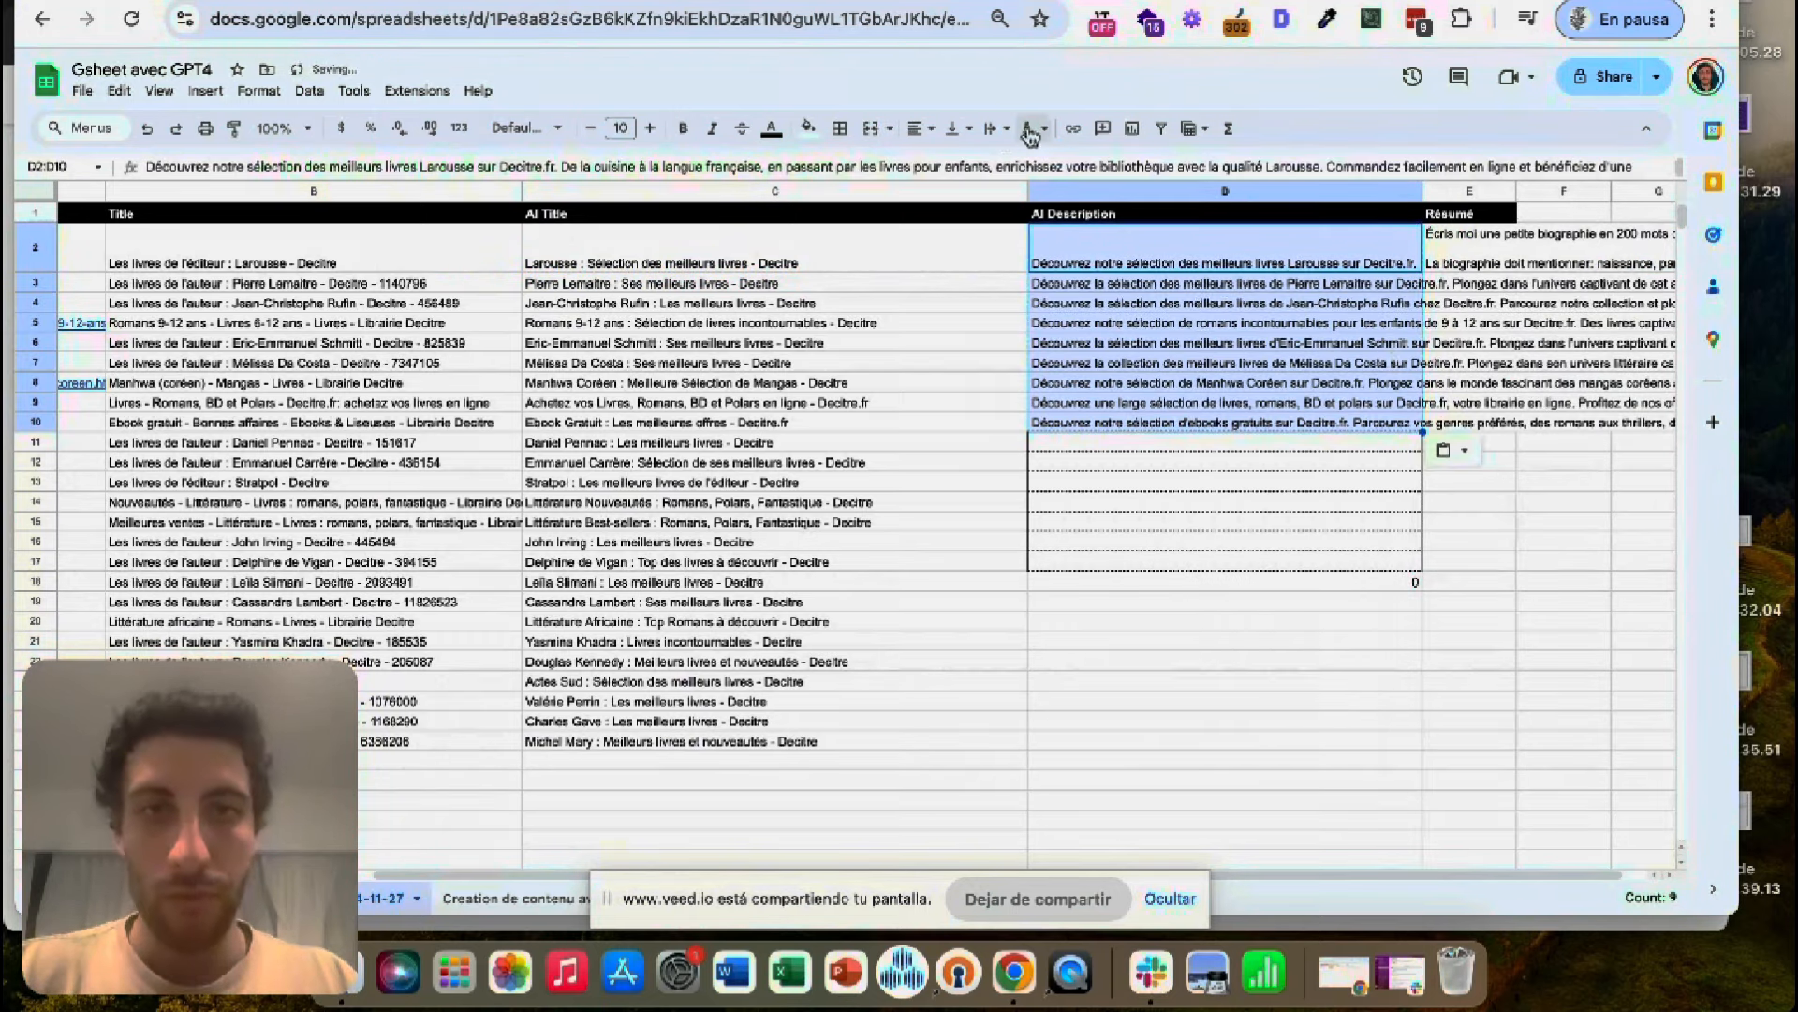
# - Wrap the text of the AI descriptions in D2:D10 and view the full description in D2 without editing it
pyautogui.click(995, 128)
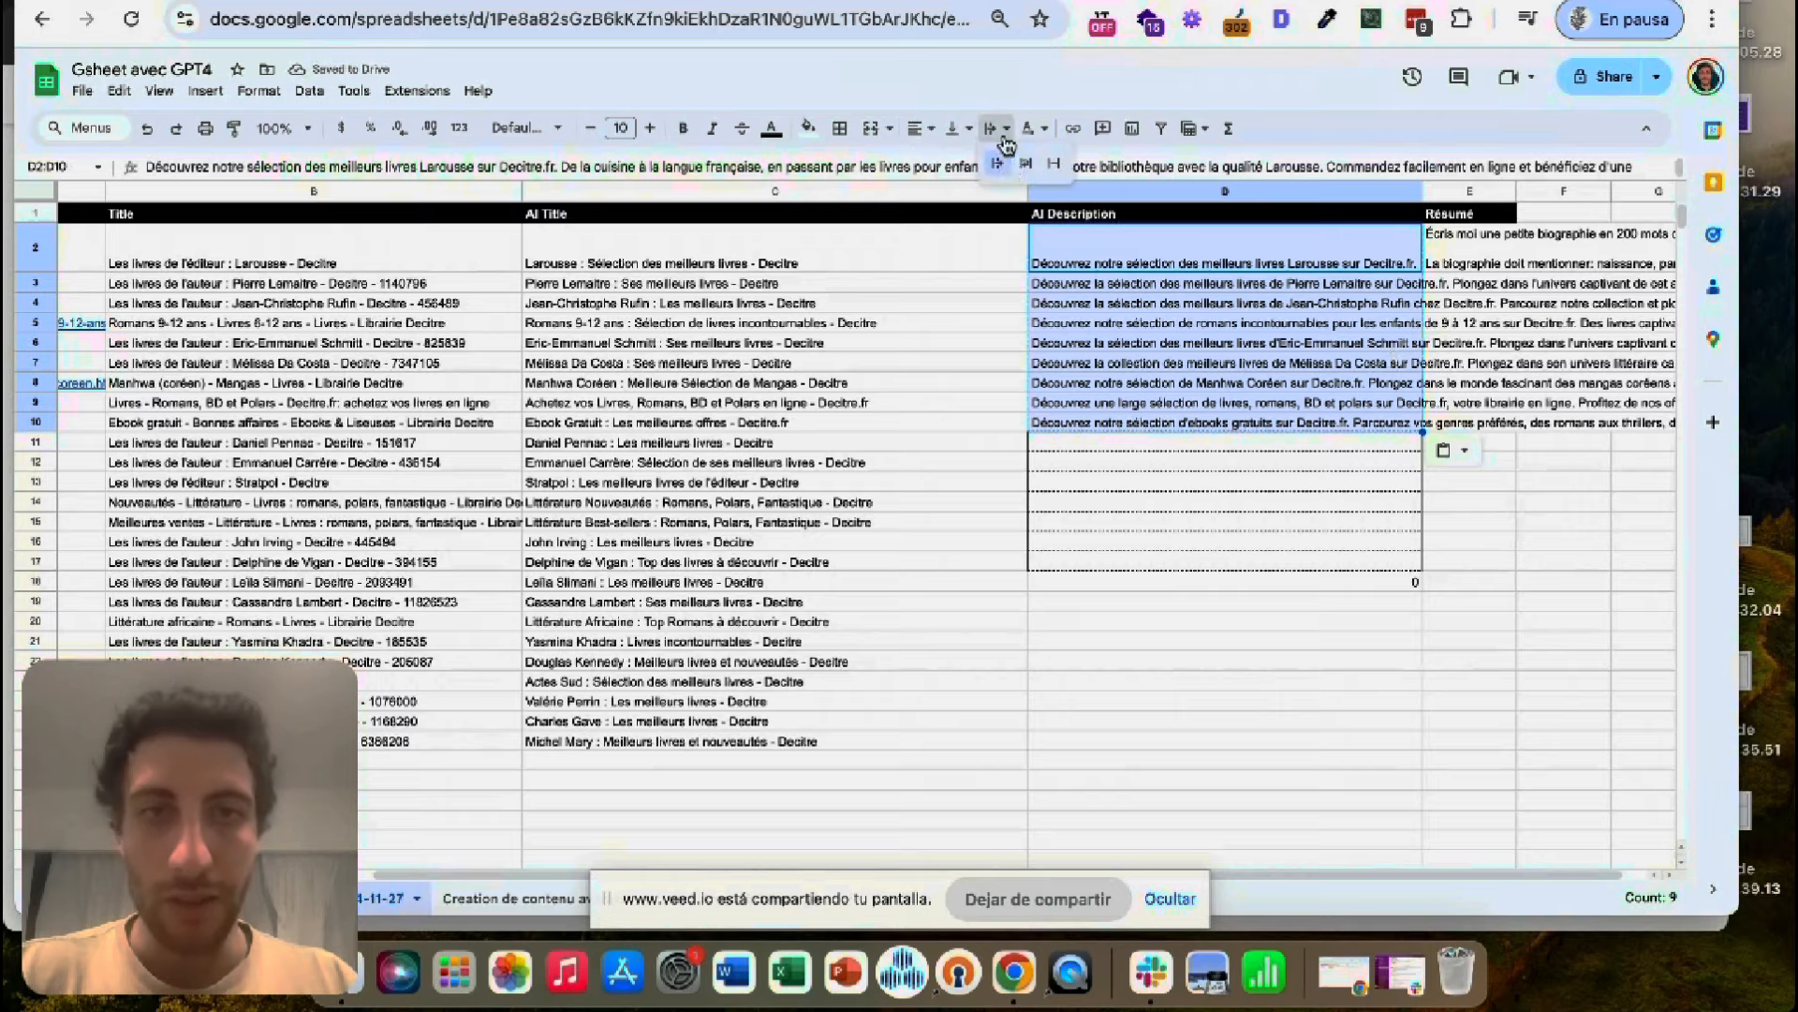
pyautogui.click(1023, 167)
pyautogui.click(1250, 267)
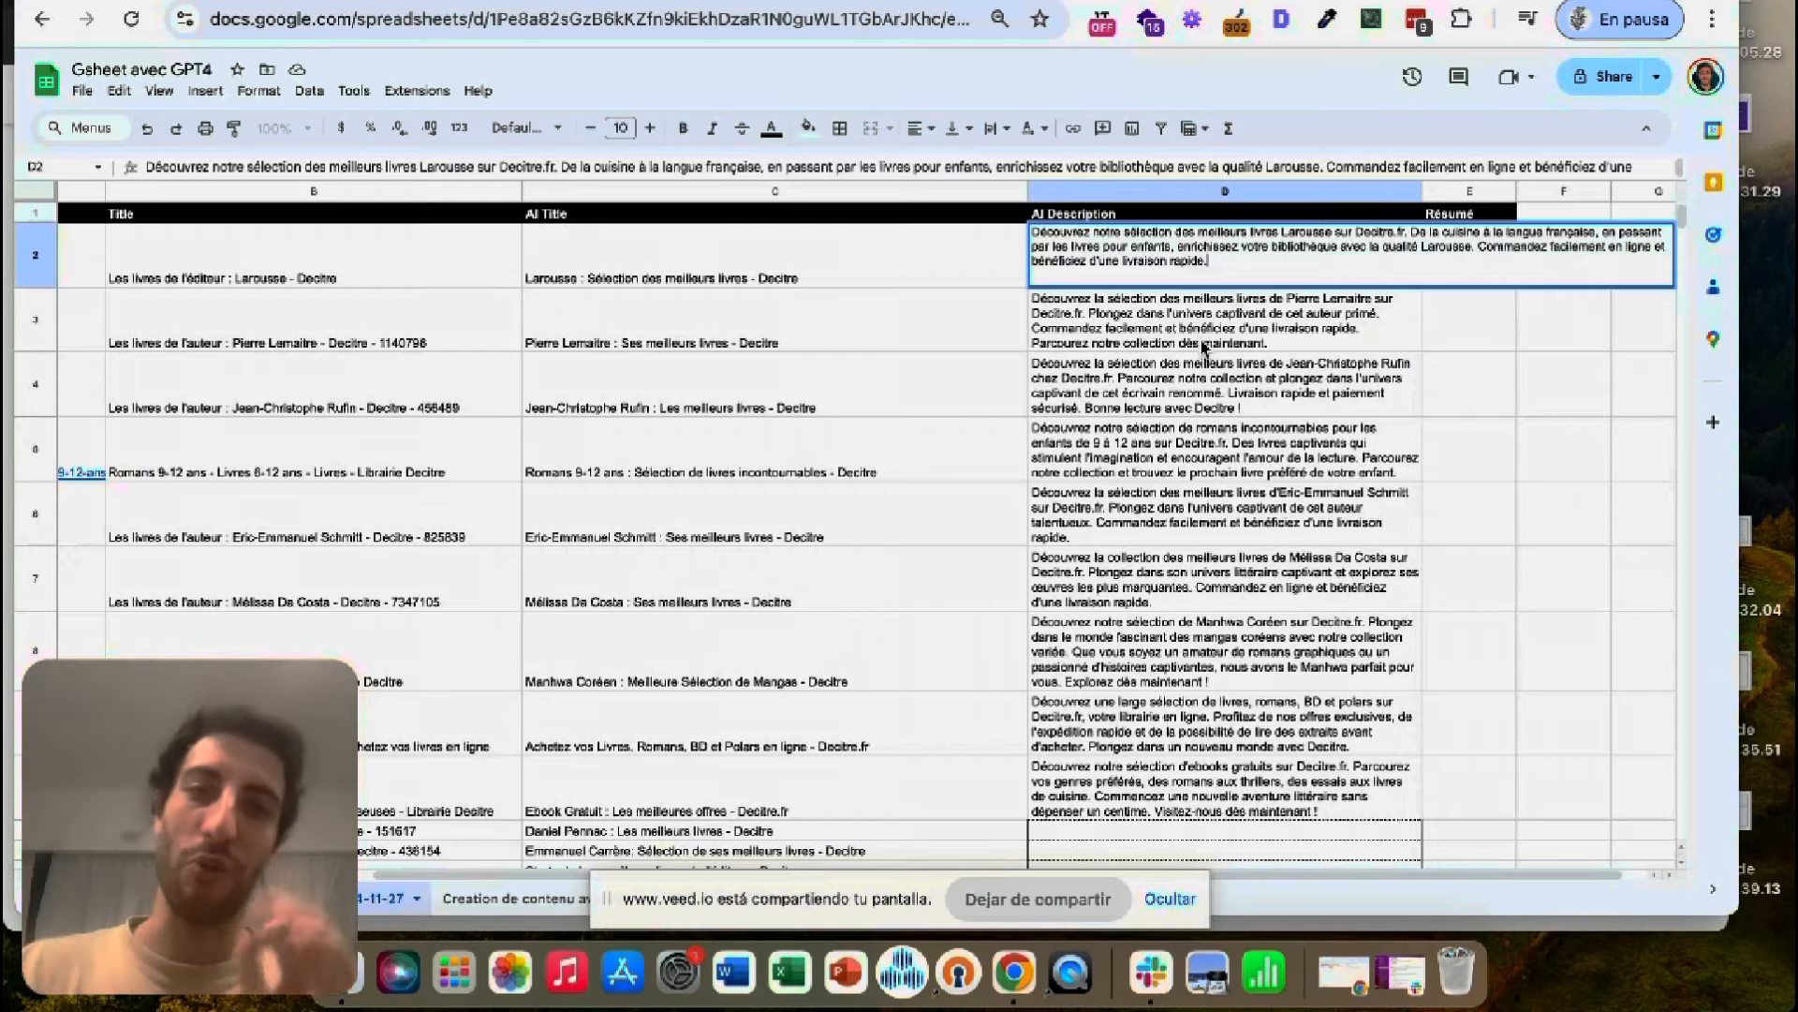
pyautogui.click(1563, 321)
# - Open the Decitre author page linked in A3, examine its biography section, and return to the spreadsheet
pyautogui.hscroll(1, 1458, 274)
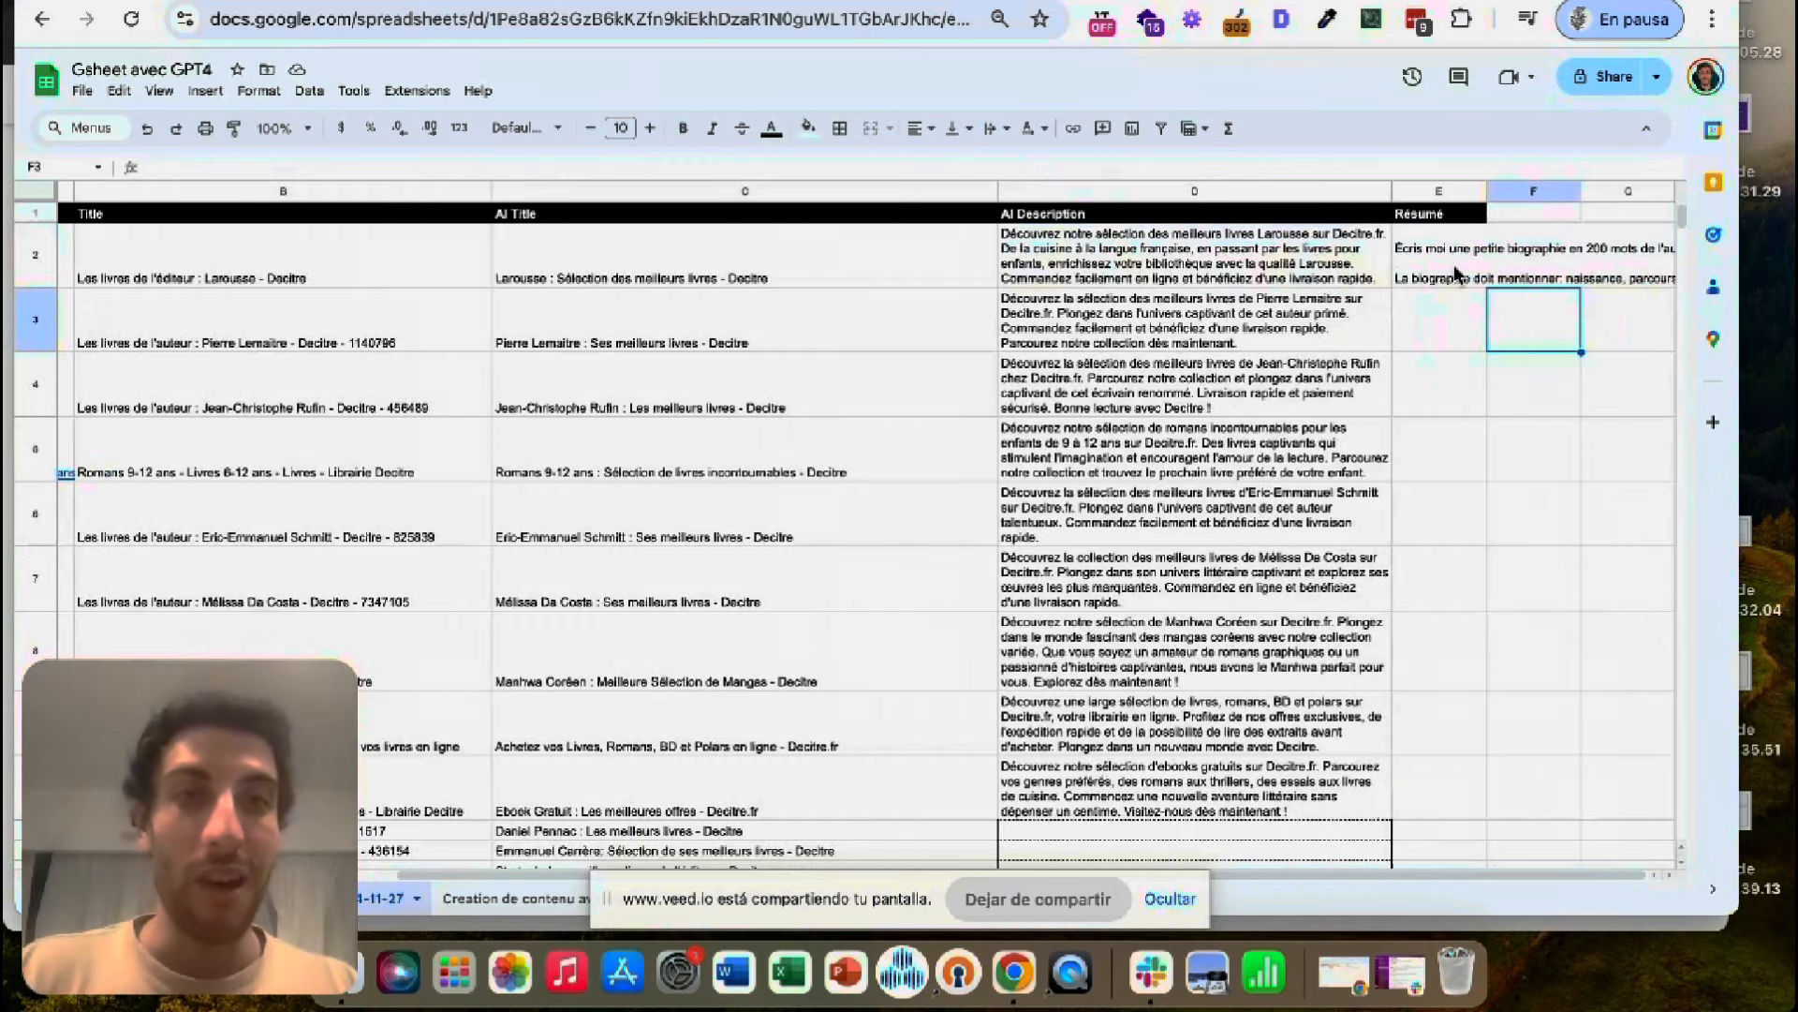
pyautogui.hscroll(-5, 785, 458)
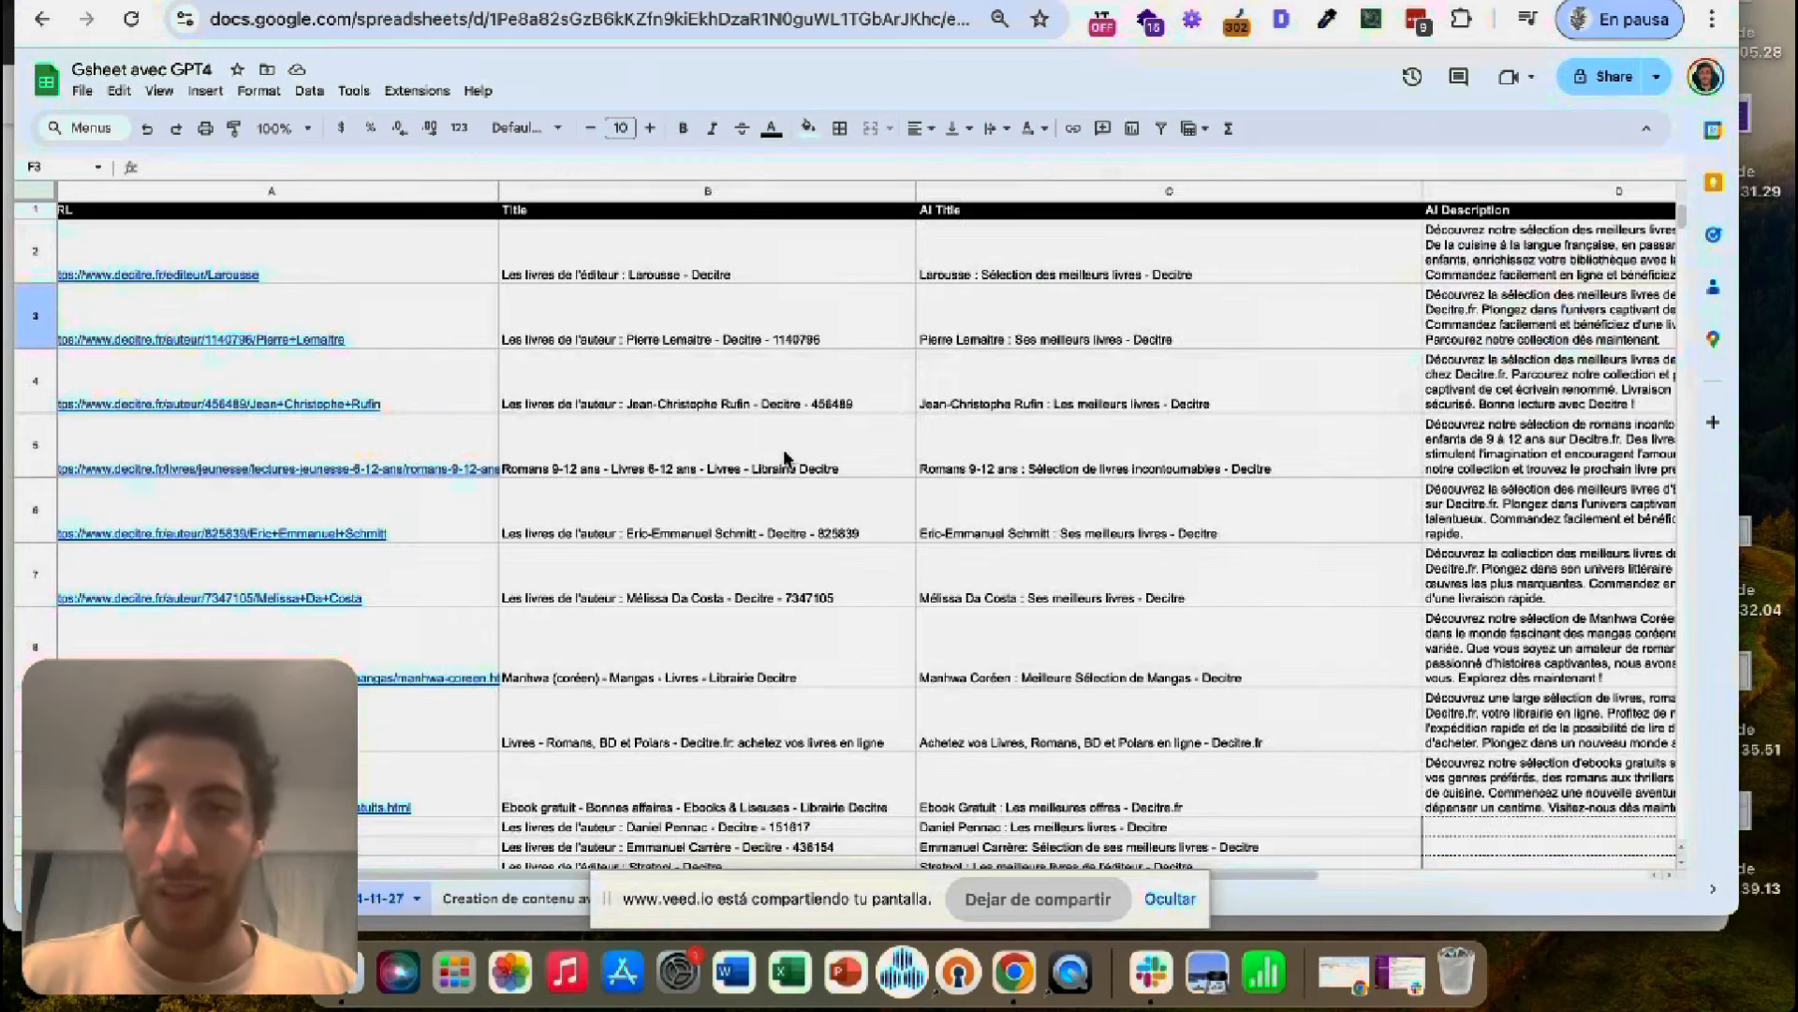
pyautogui.click(296, 346)
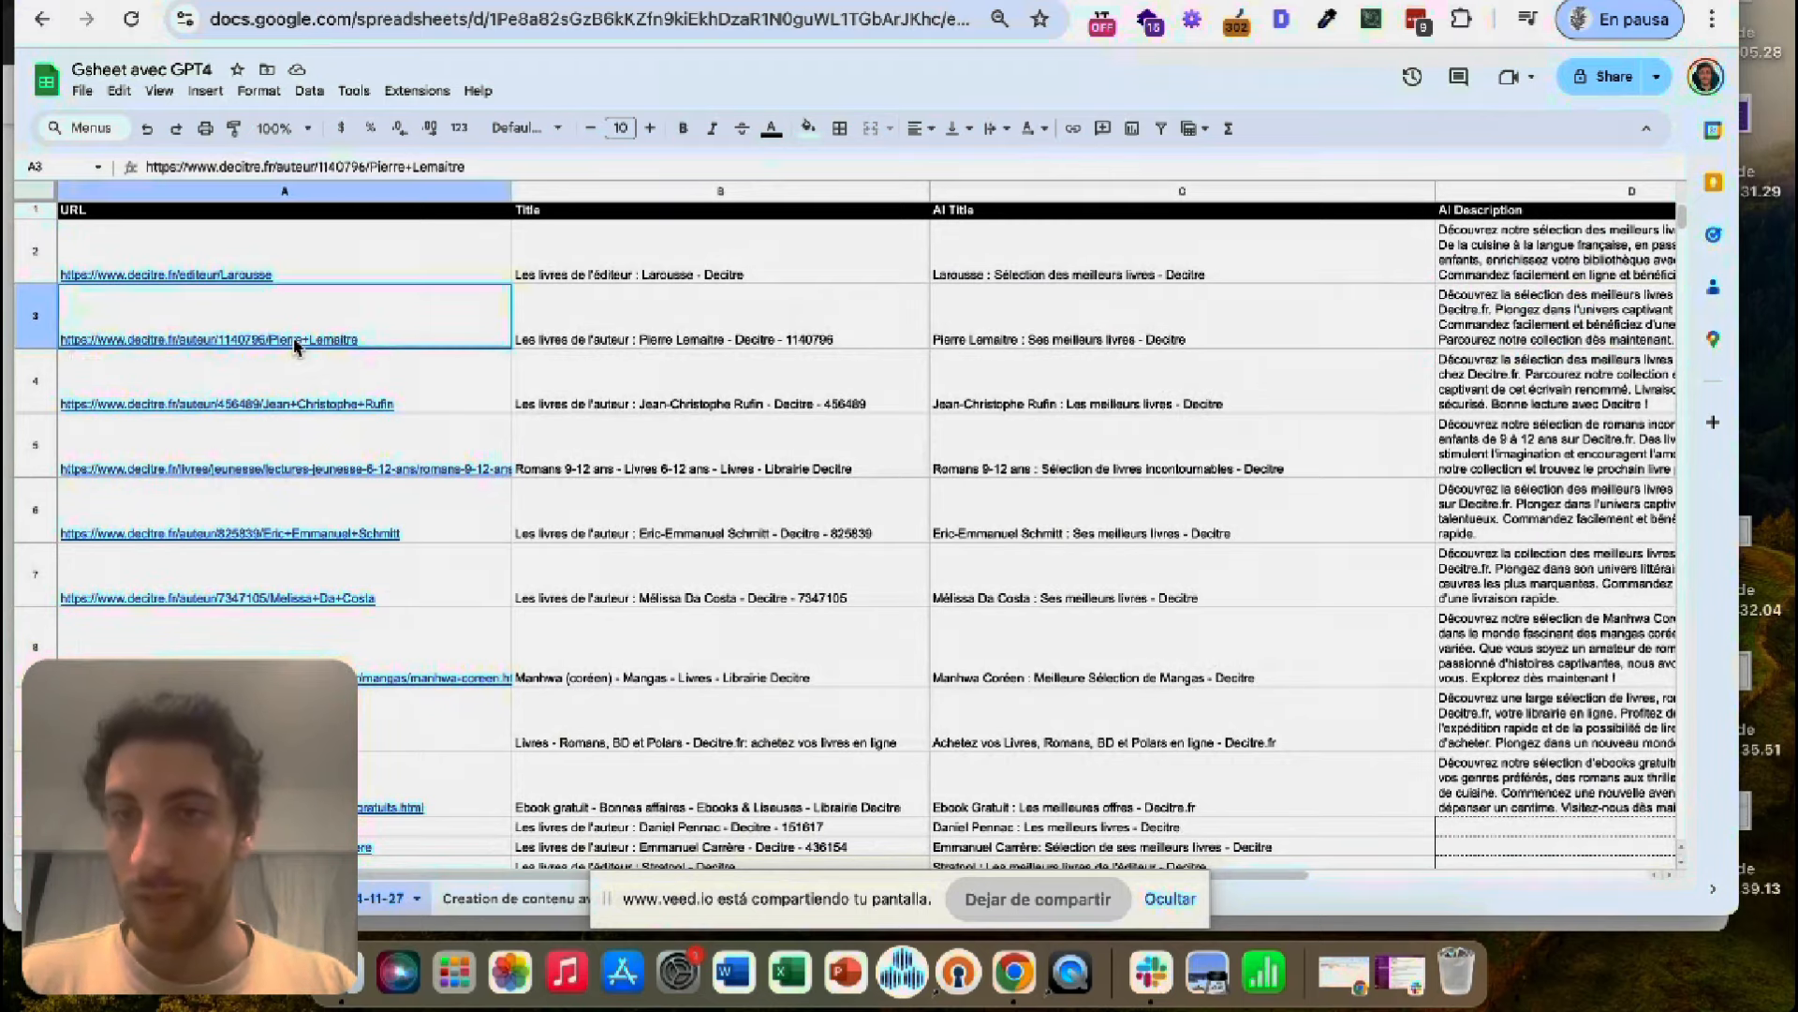
pyautogui.click(197, 369)
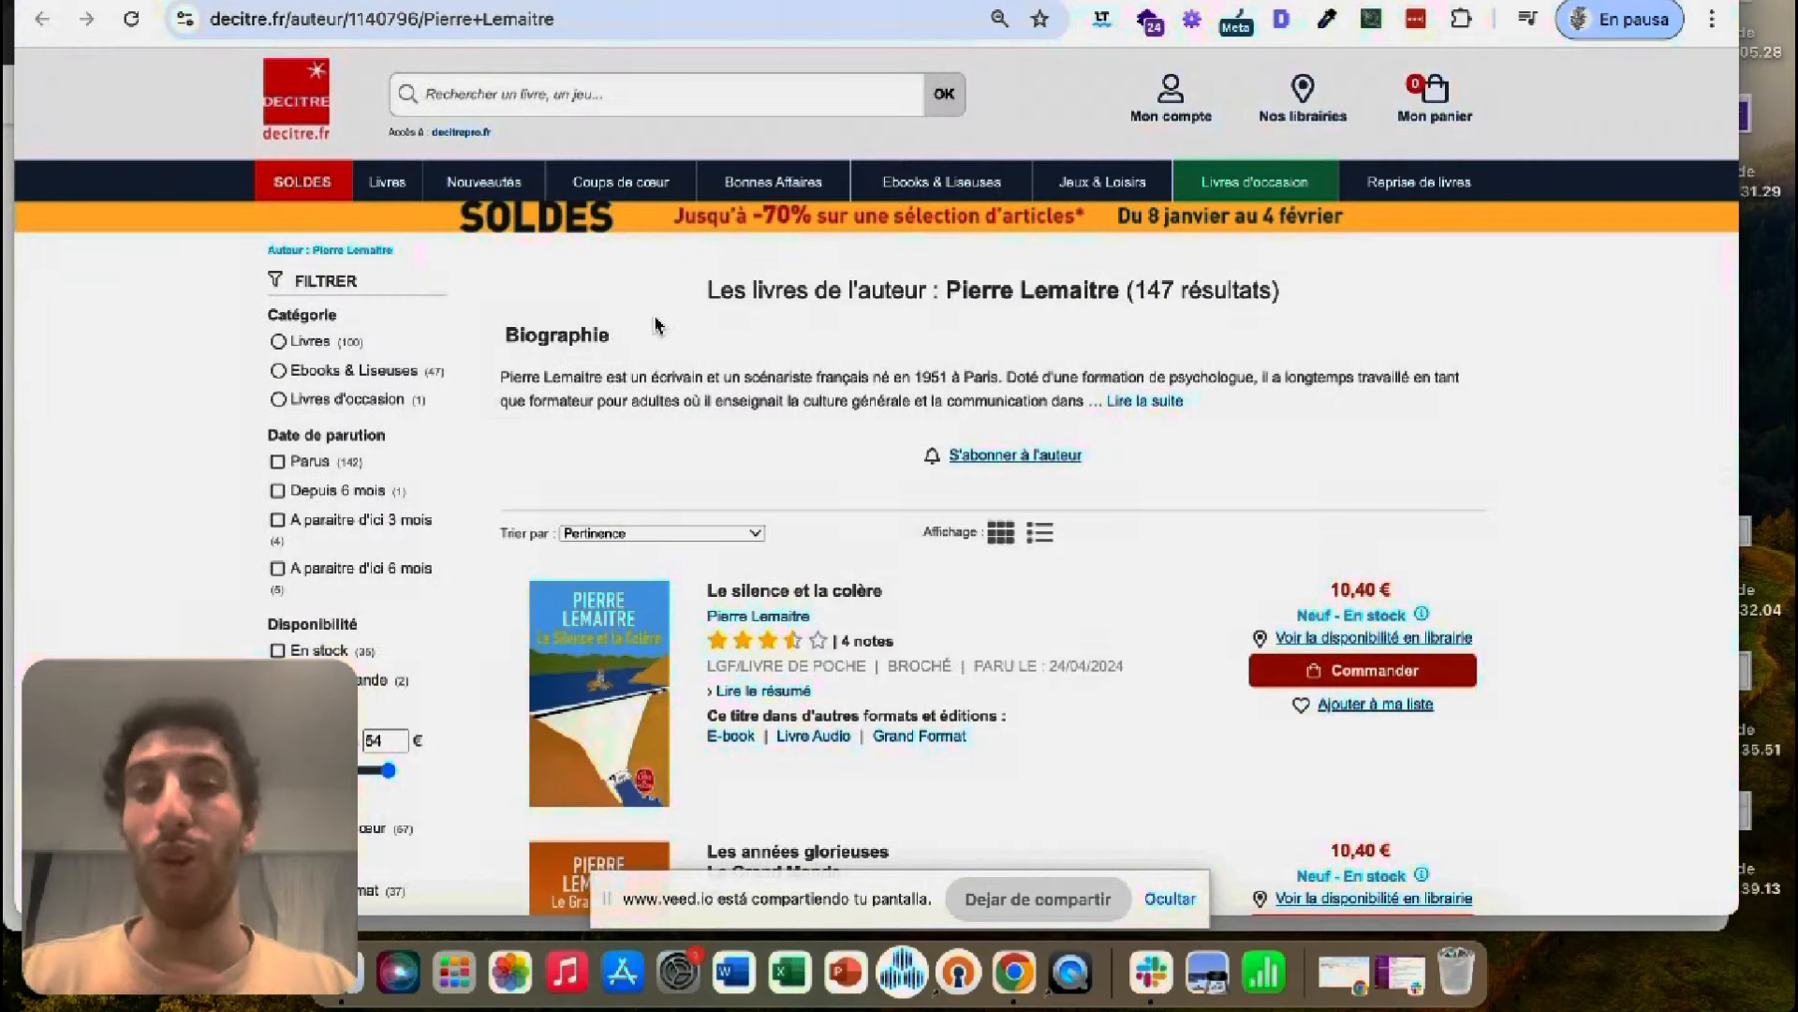
pyautogui.hotkey('ctrl', 'shift', 'Tab')
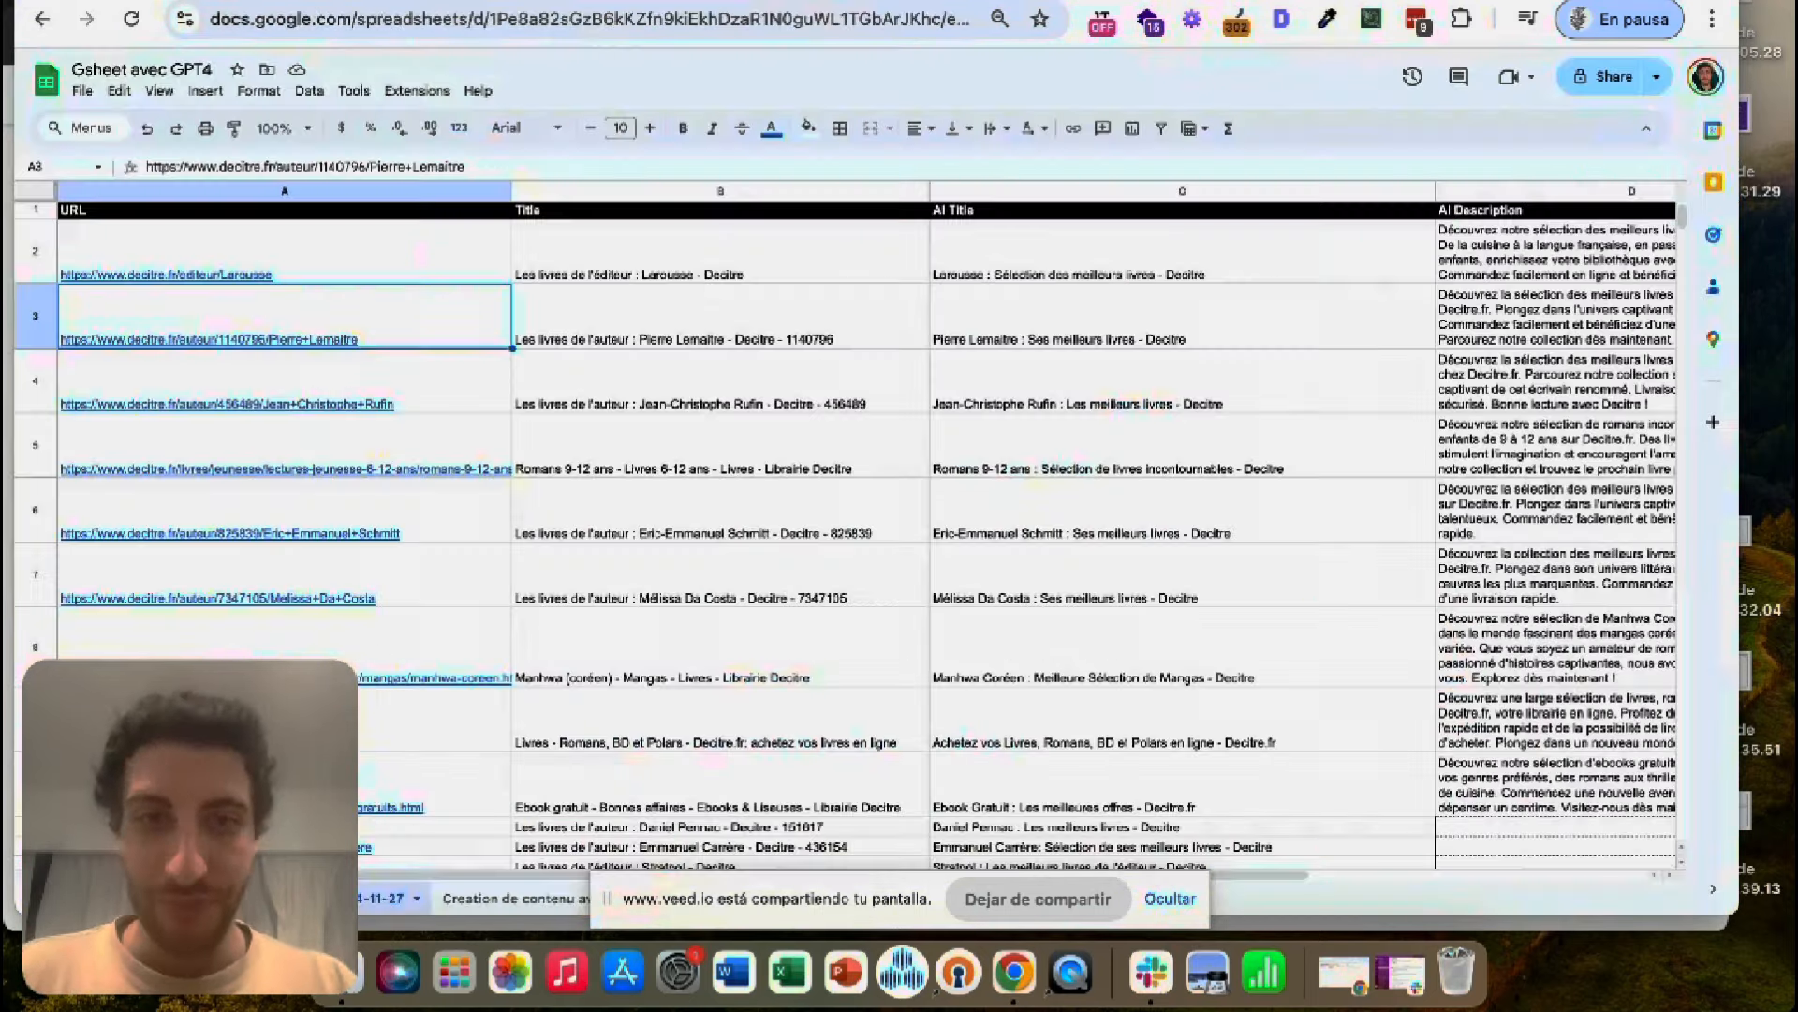
# - Move the 200-word author biography prompt from E2 of the Résumé column into E3 as a formula
pyautogui.hscroll(5, 1218, 469)
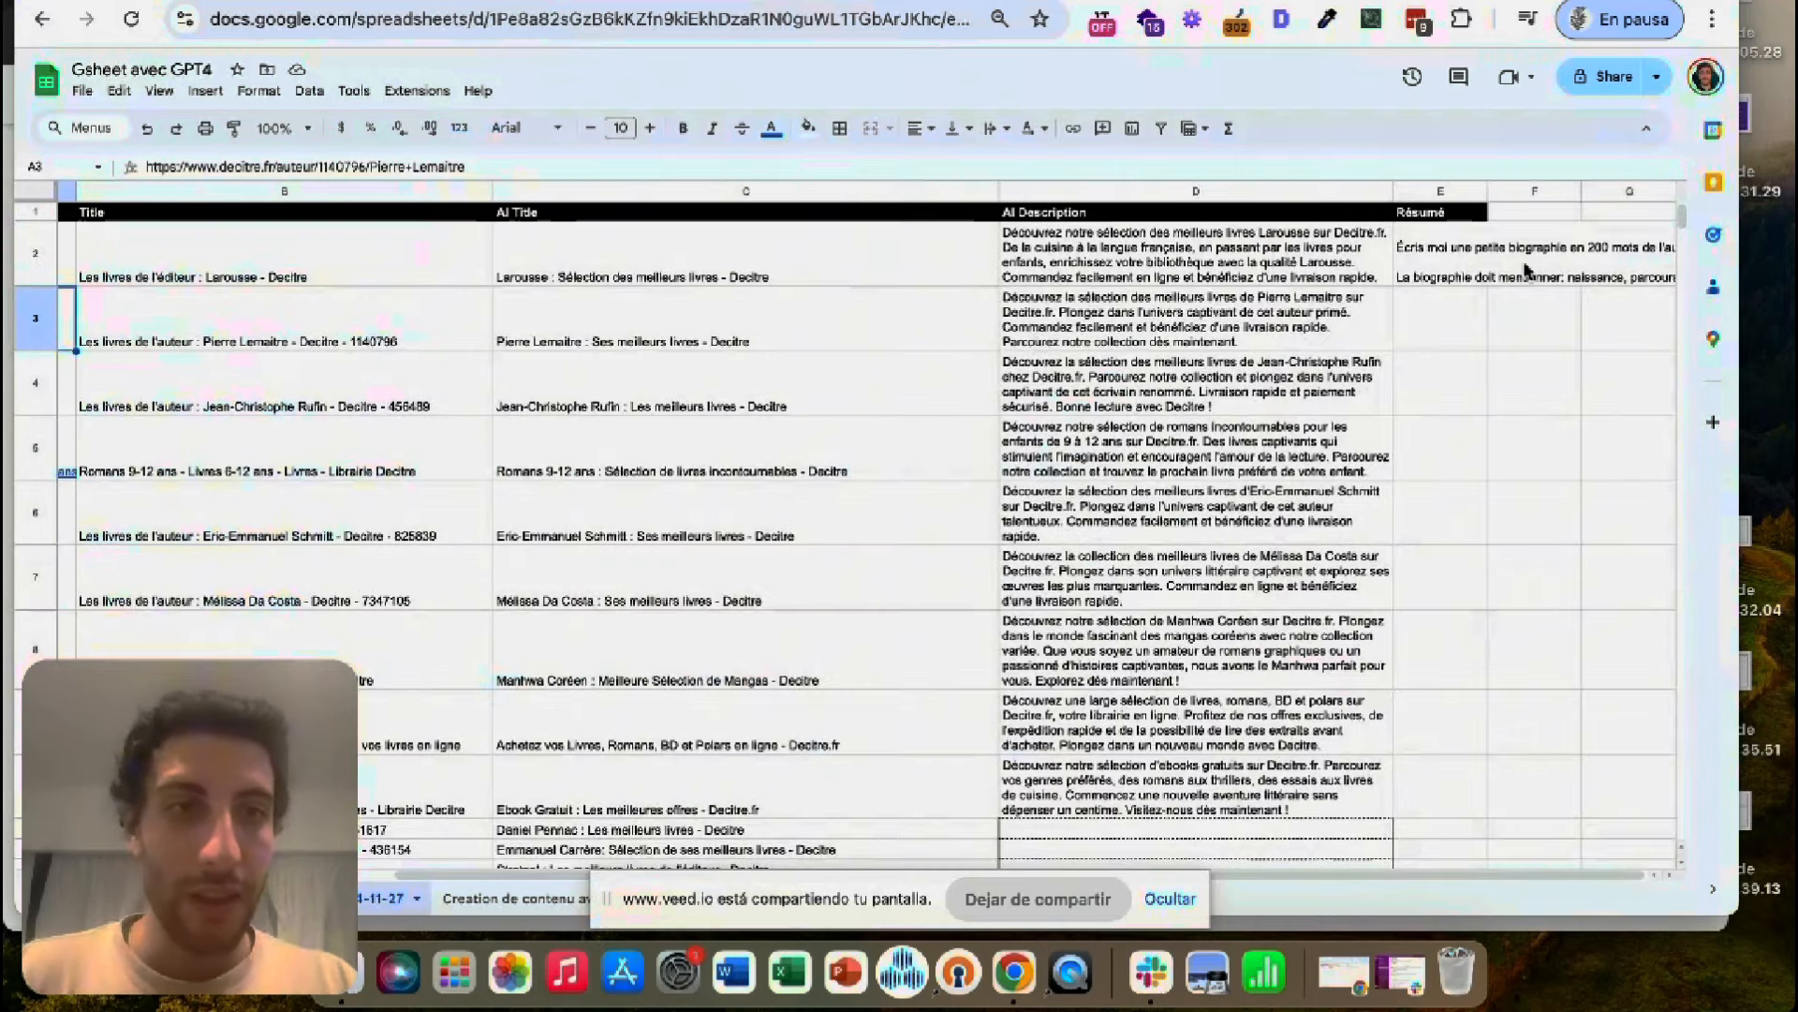
pyautogui.click(1447, 264)
pyautogui.press('super+c')
pyautogui.press('BackSpace')
pyautogui.click(1469, 330)
pyautogui.write('=')
pyautogui.press('super+v')
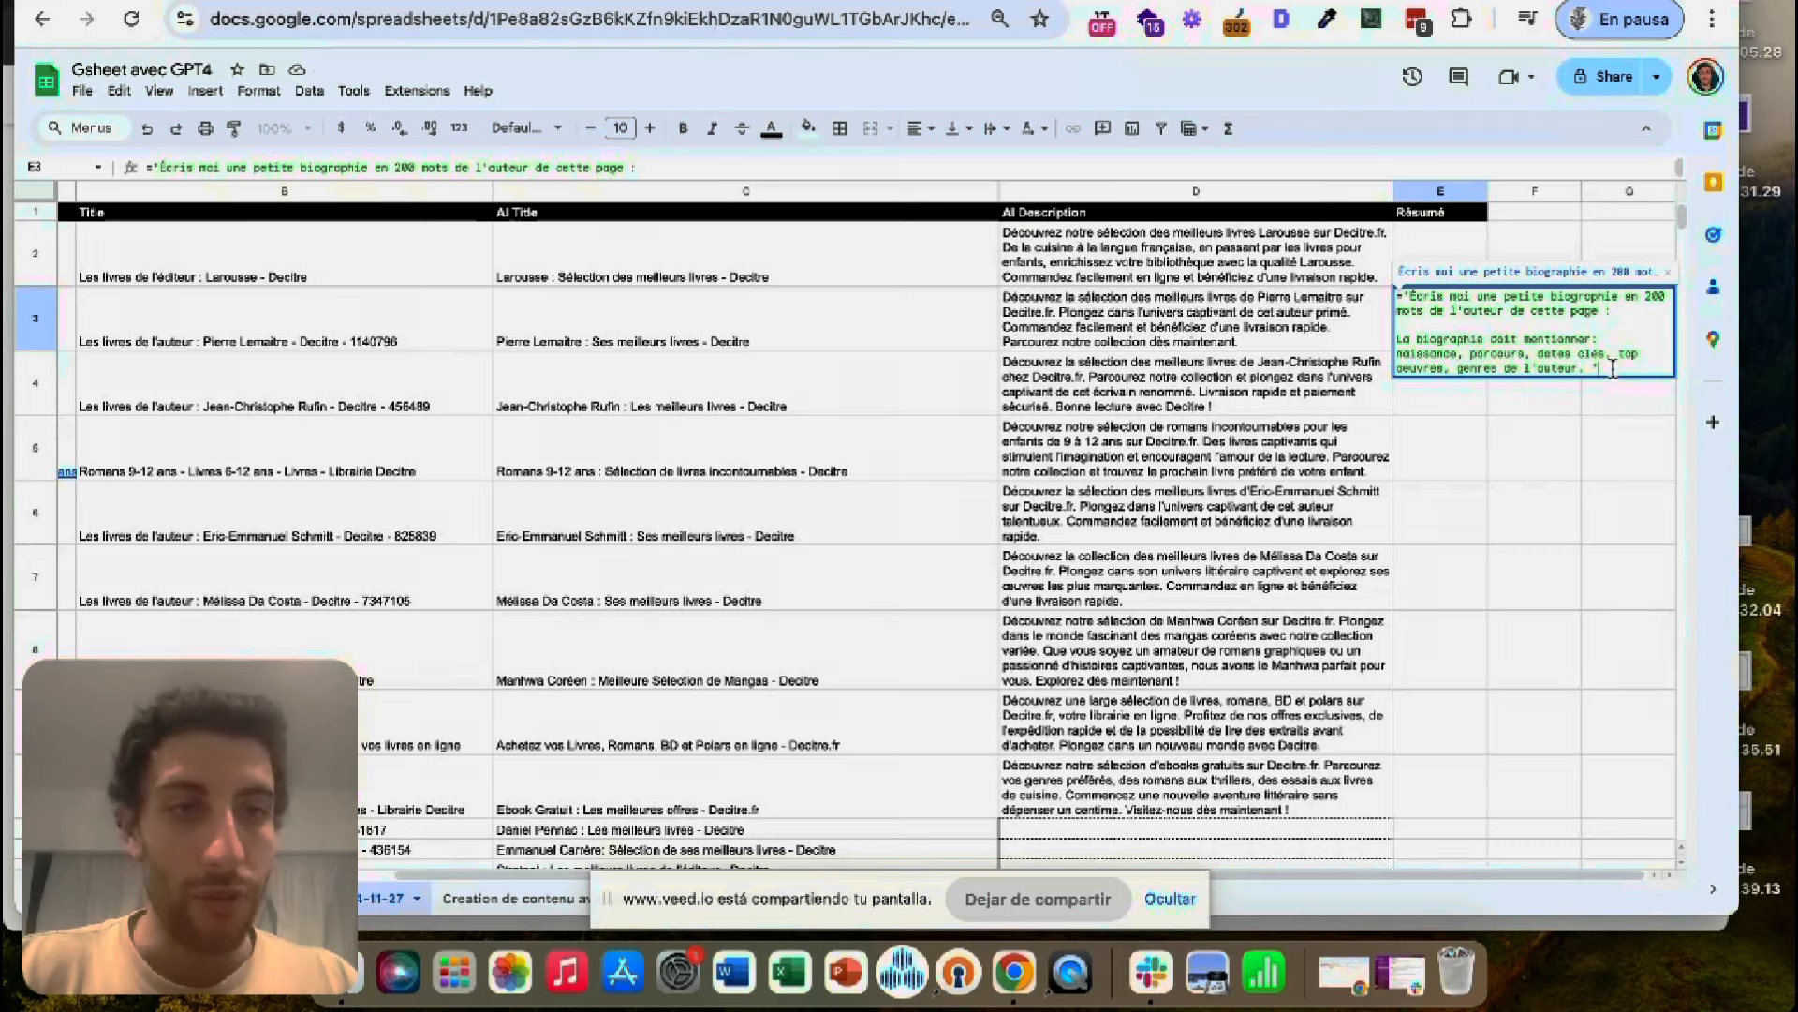
# - Extend the biography prompt in E3 with ", etc..." and a separate closing line "Page : "
pyautogui.write(', etc...')
pyautogui.hotkey('alt', 'Return')
pyautogui.hotkey('alt', 'Return')
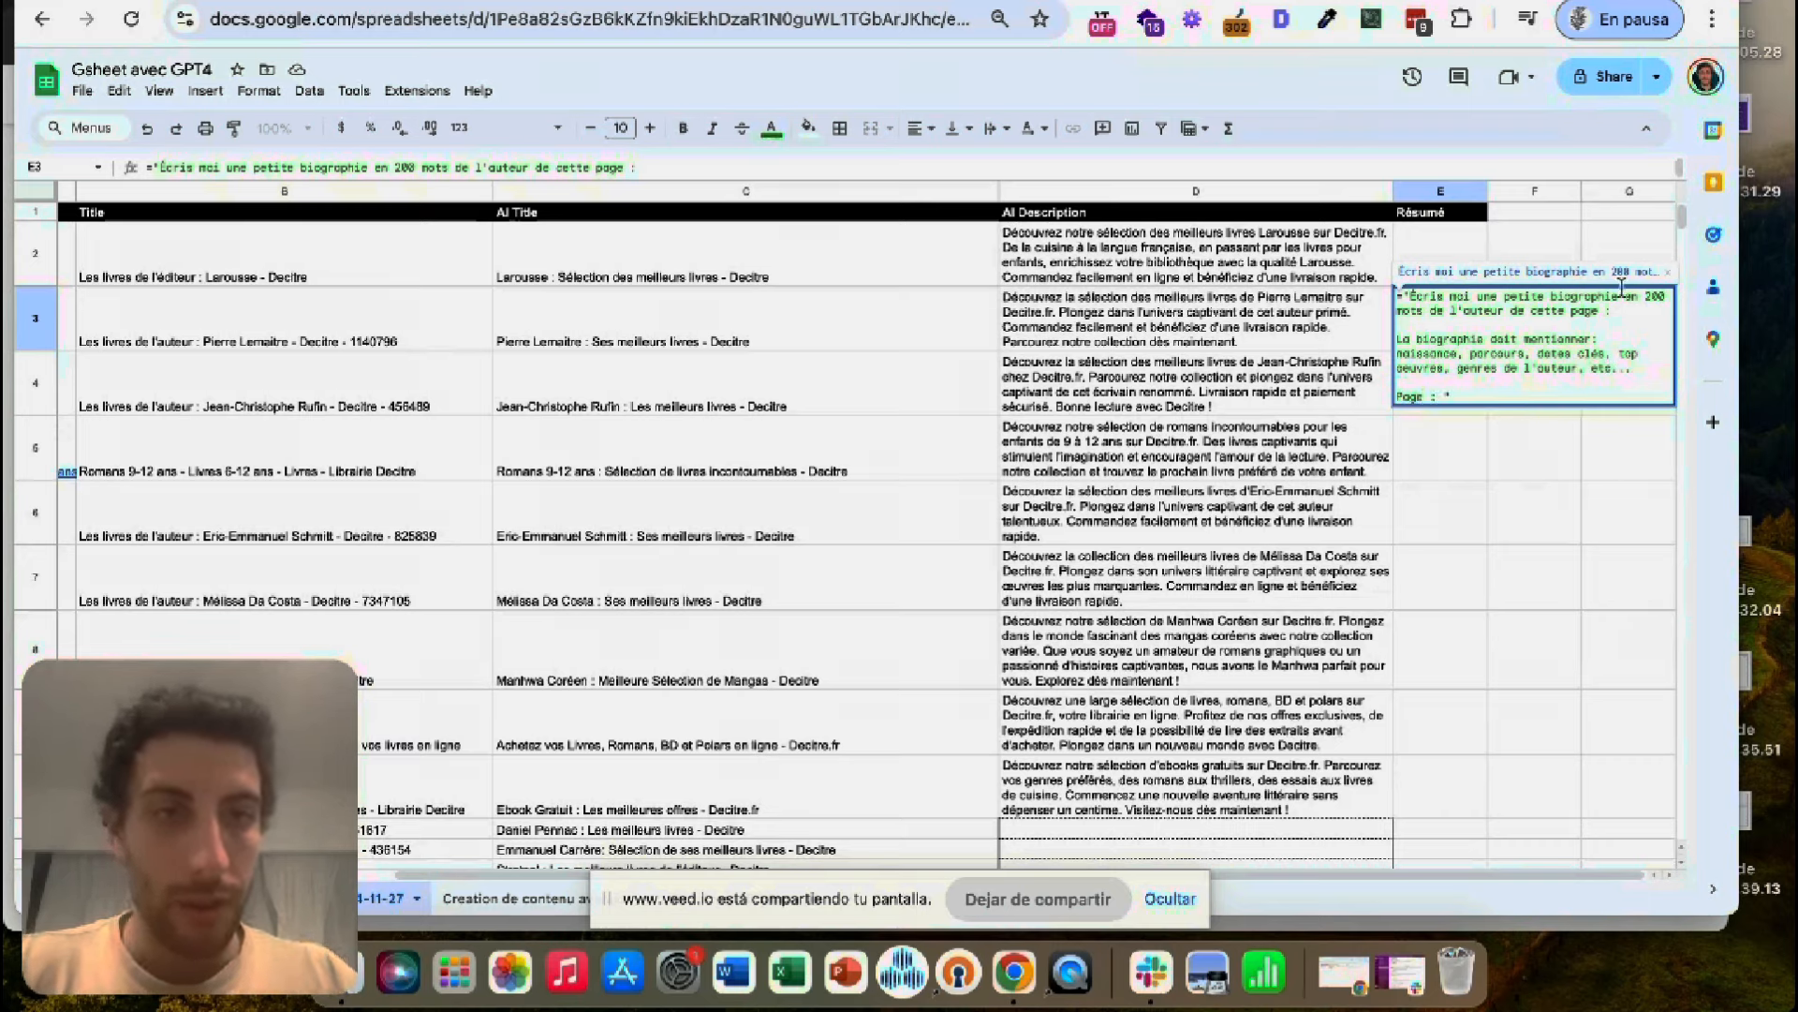
# - Turn the E3 prompt into a CONCATENATE formula that appends the page URL from A3, declining the suggested autofill
pyautogui.click(1402, 296)
pyautogui.write('CONCATENATE(')
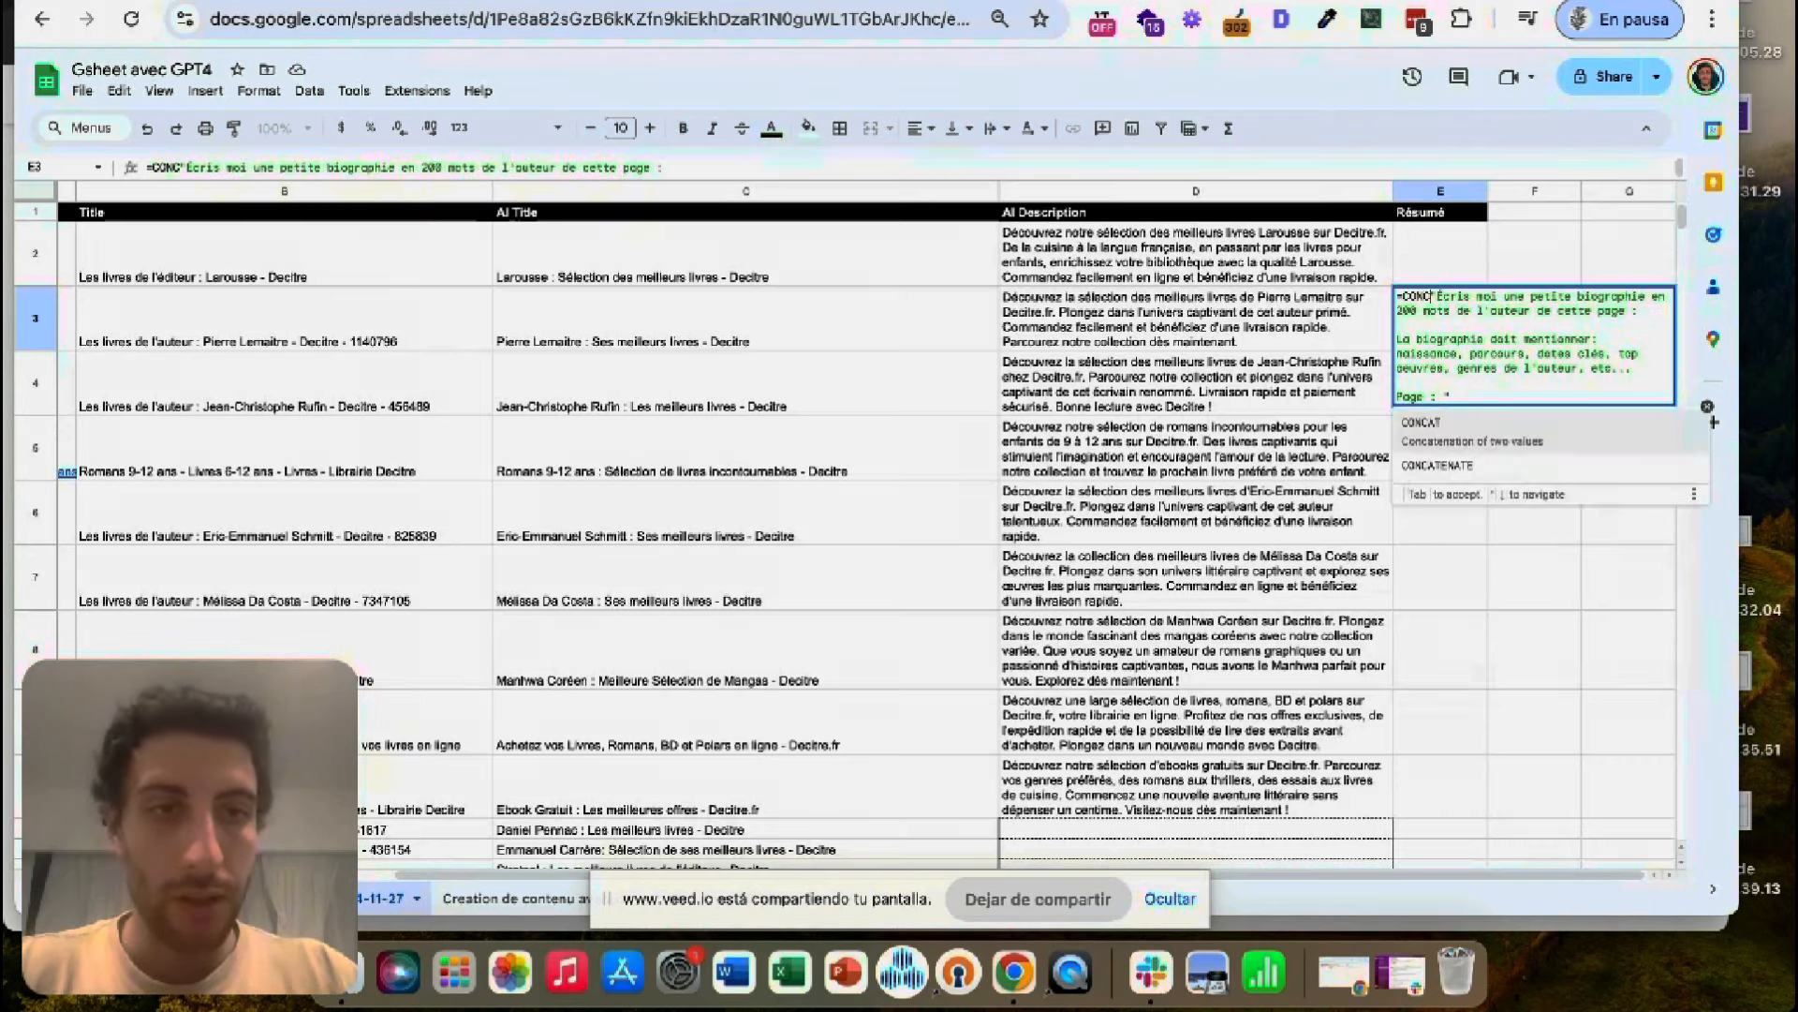
pyautogui.write('Page : ",')
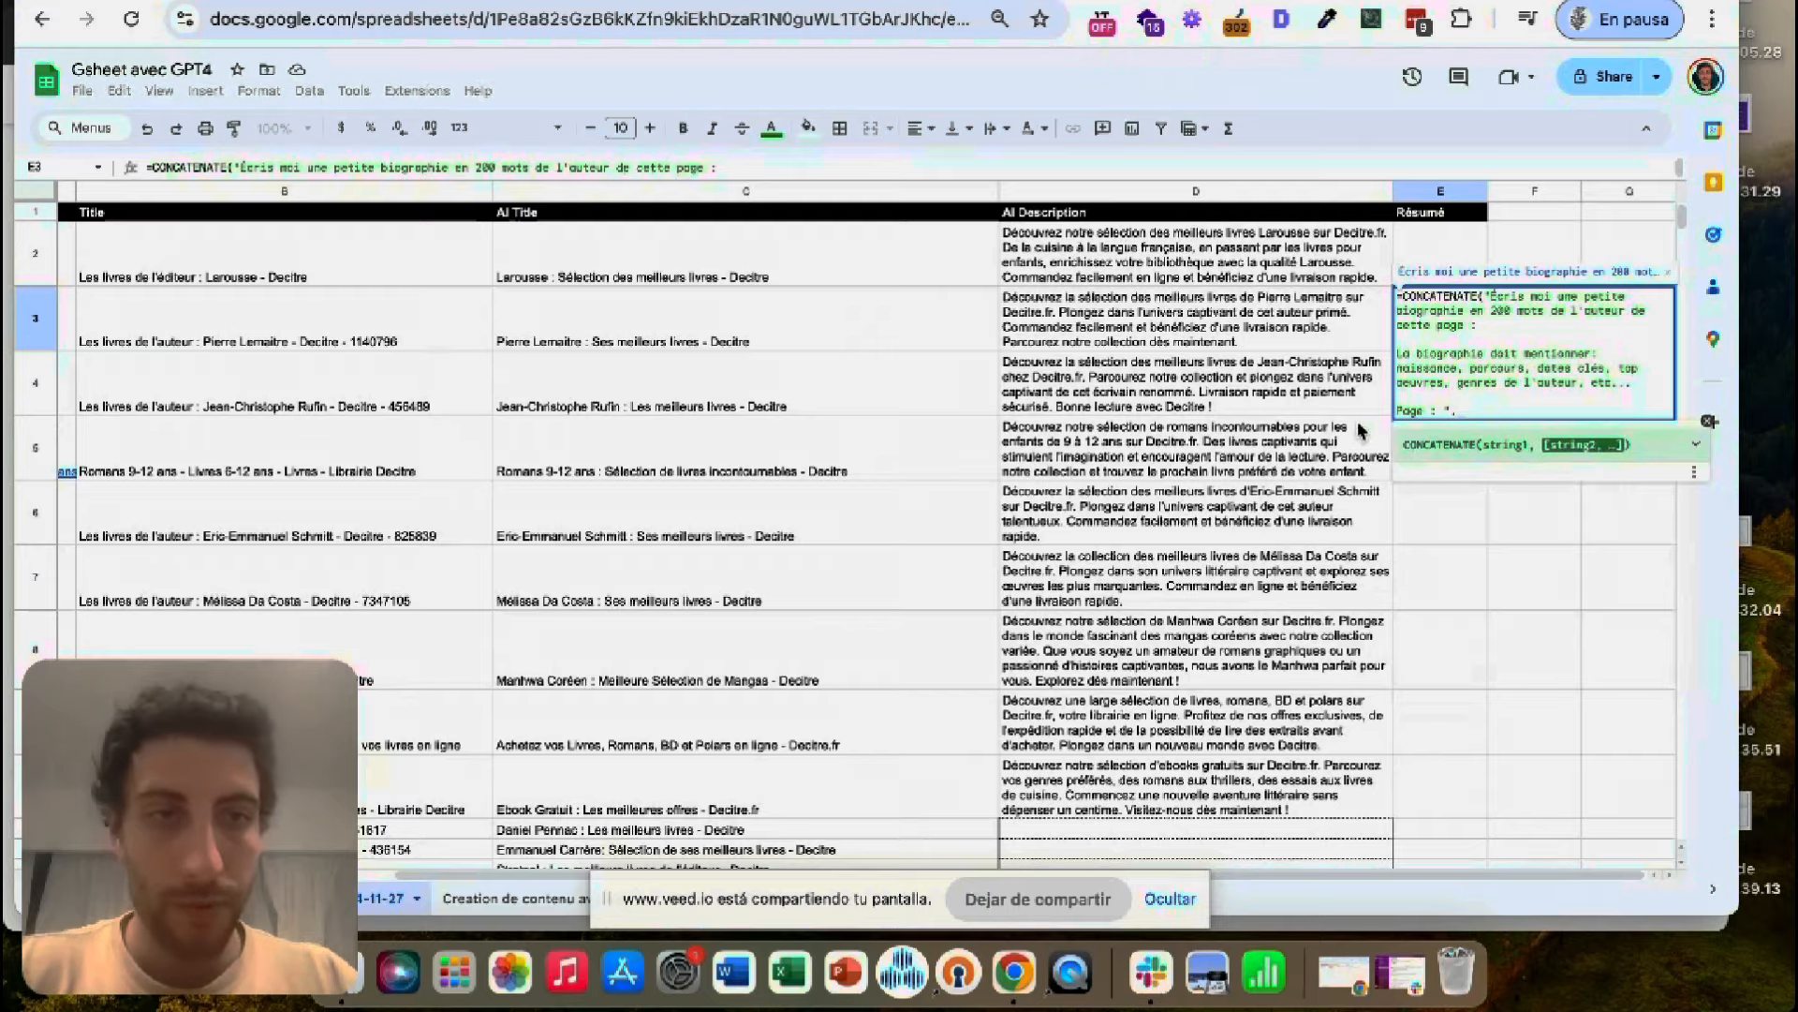
pyautogui.hscroll(-5, 835, 338)
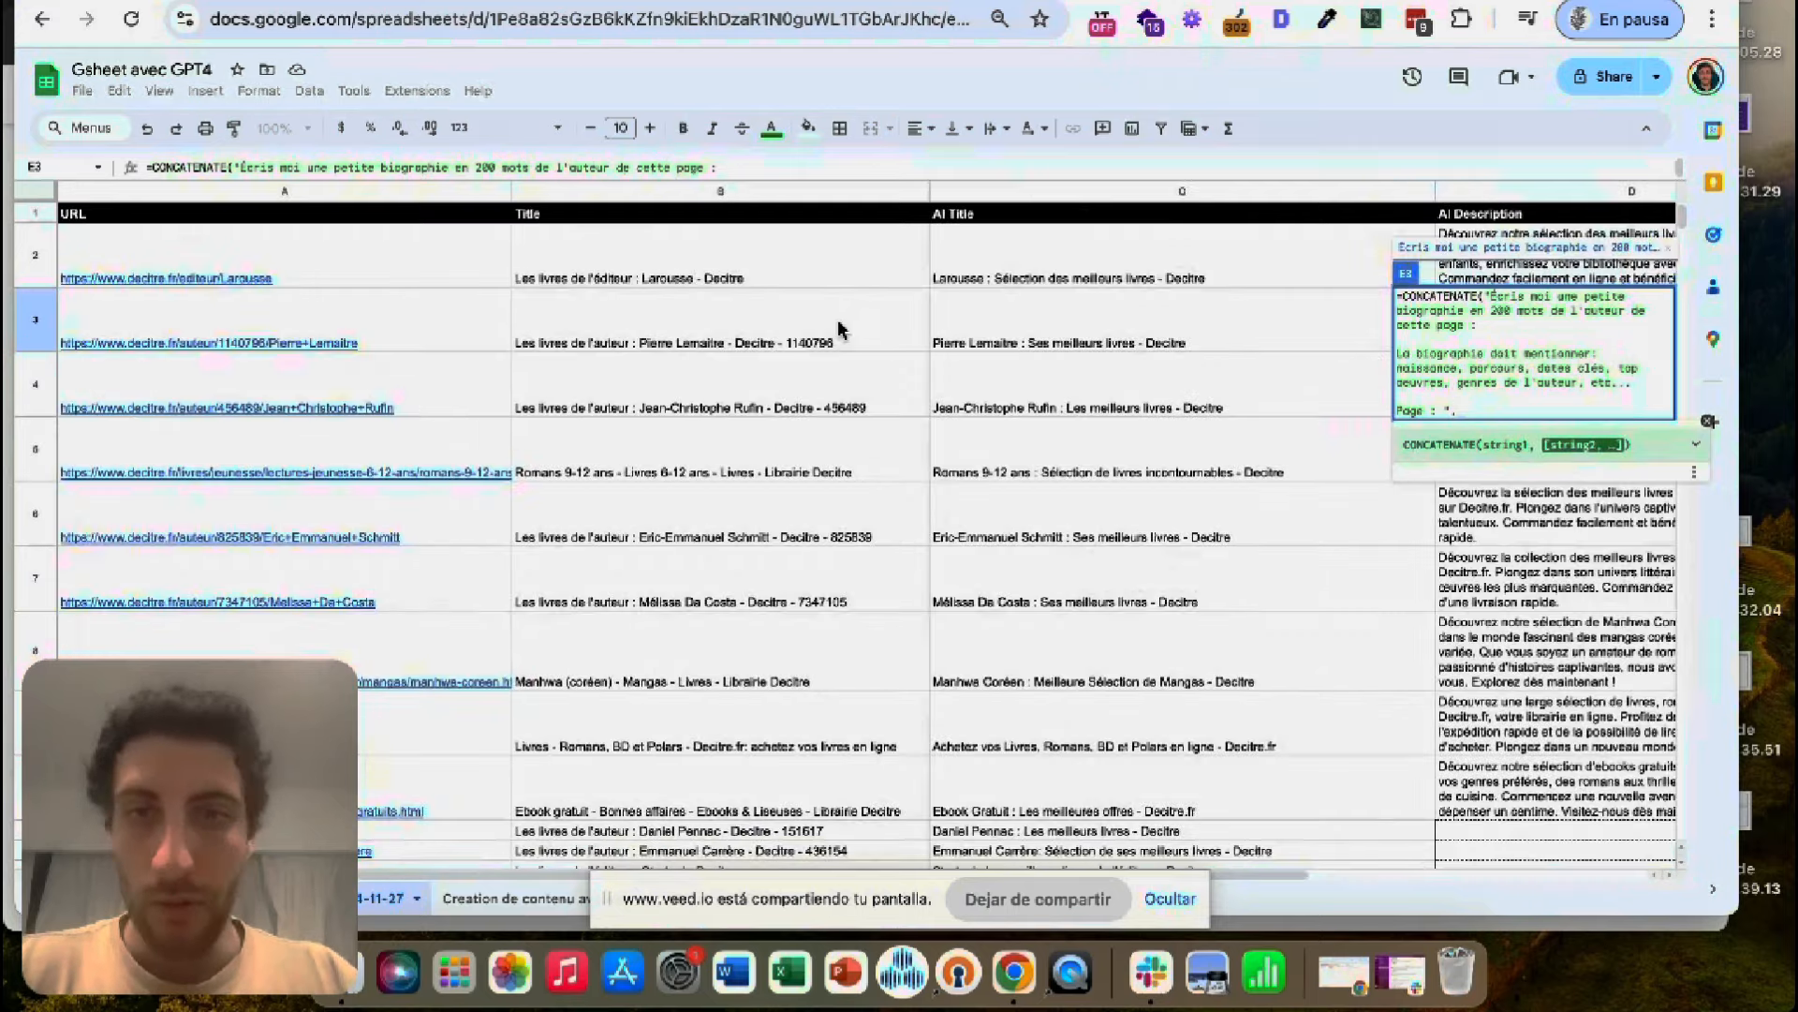
pyautogui.click(431, 325)
pyautogui.press('Return')
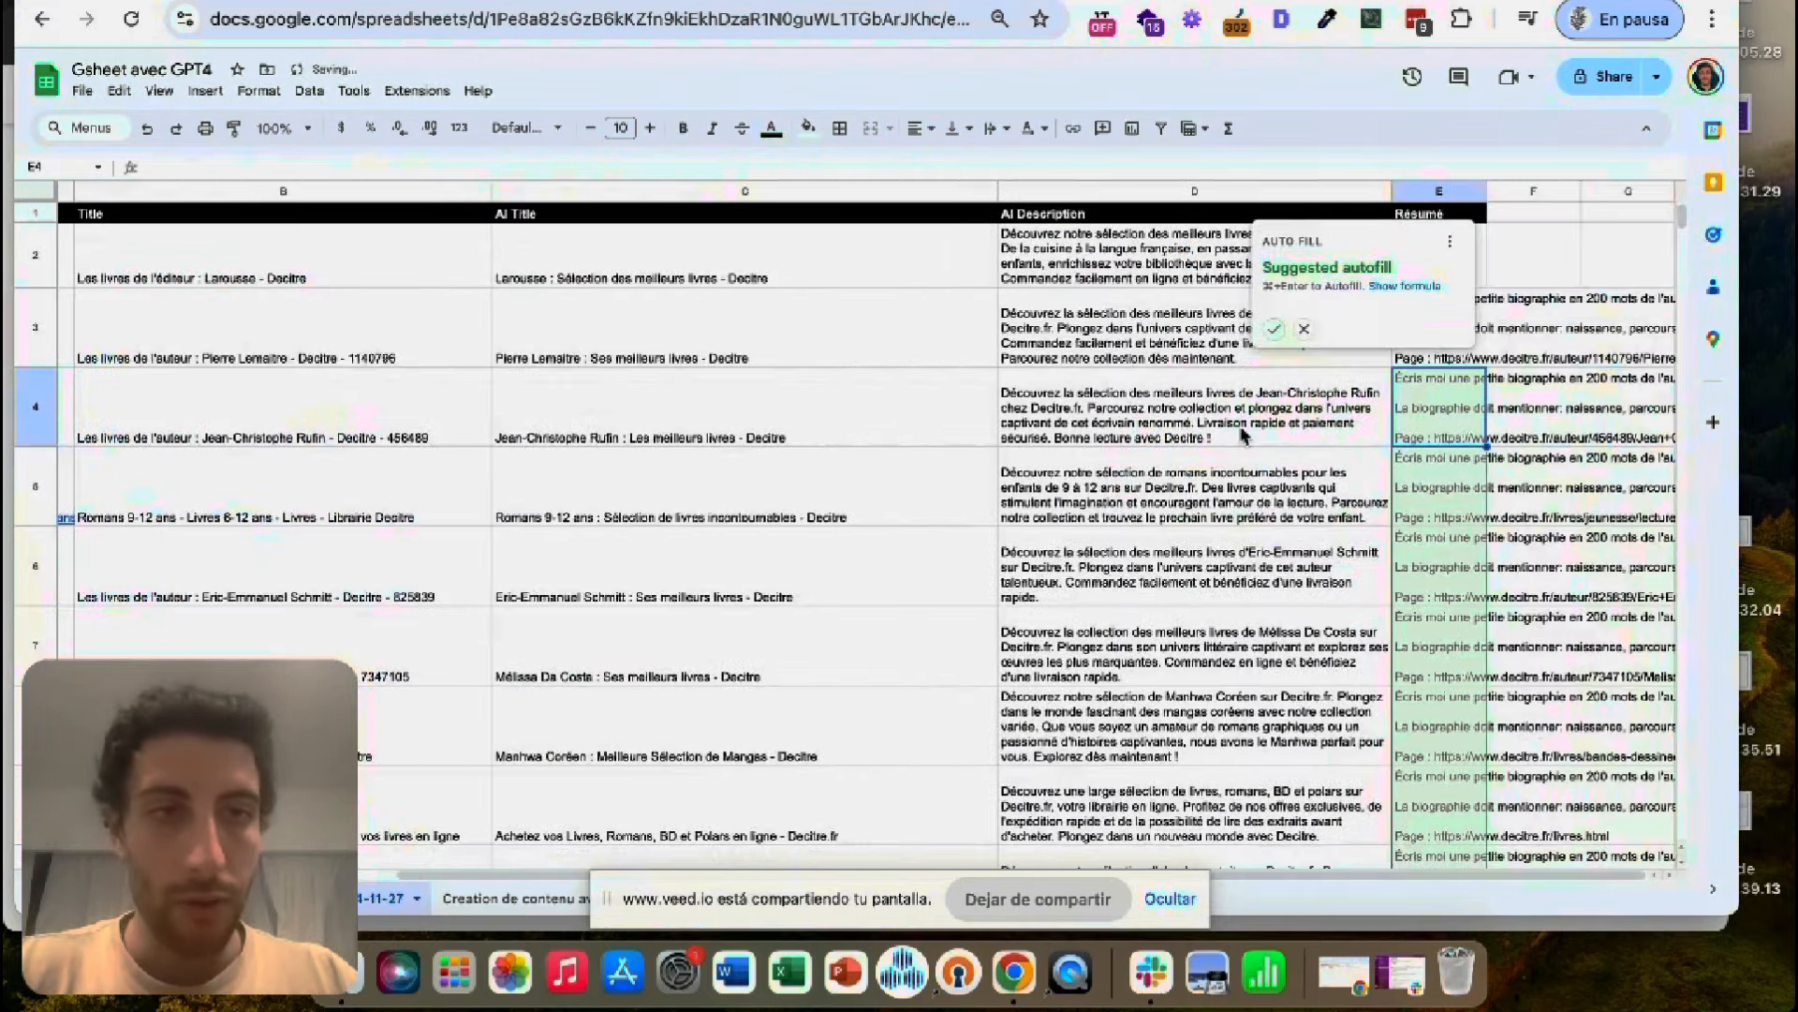
pyautogui.click(1303, 329)
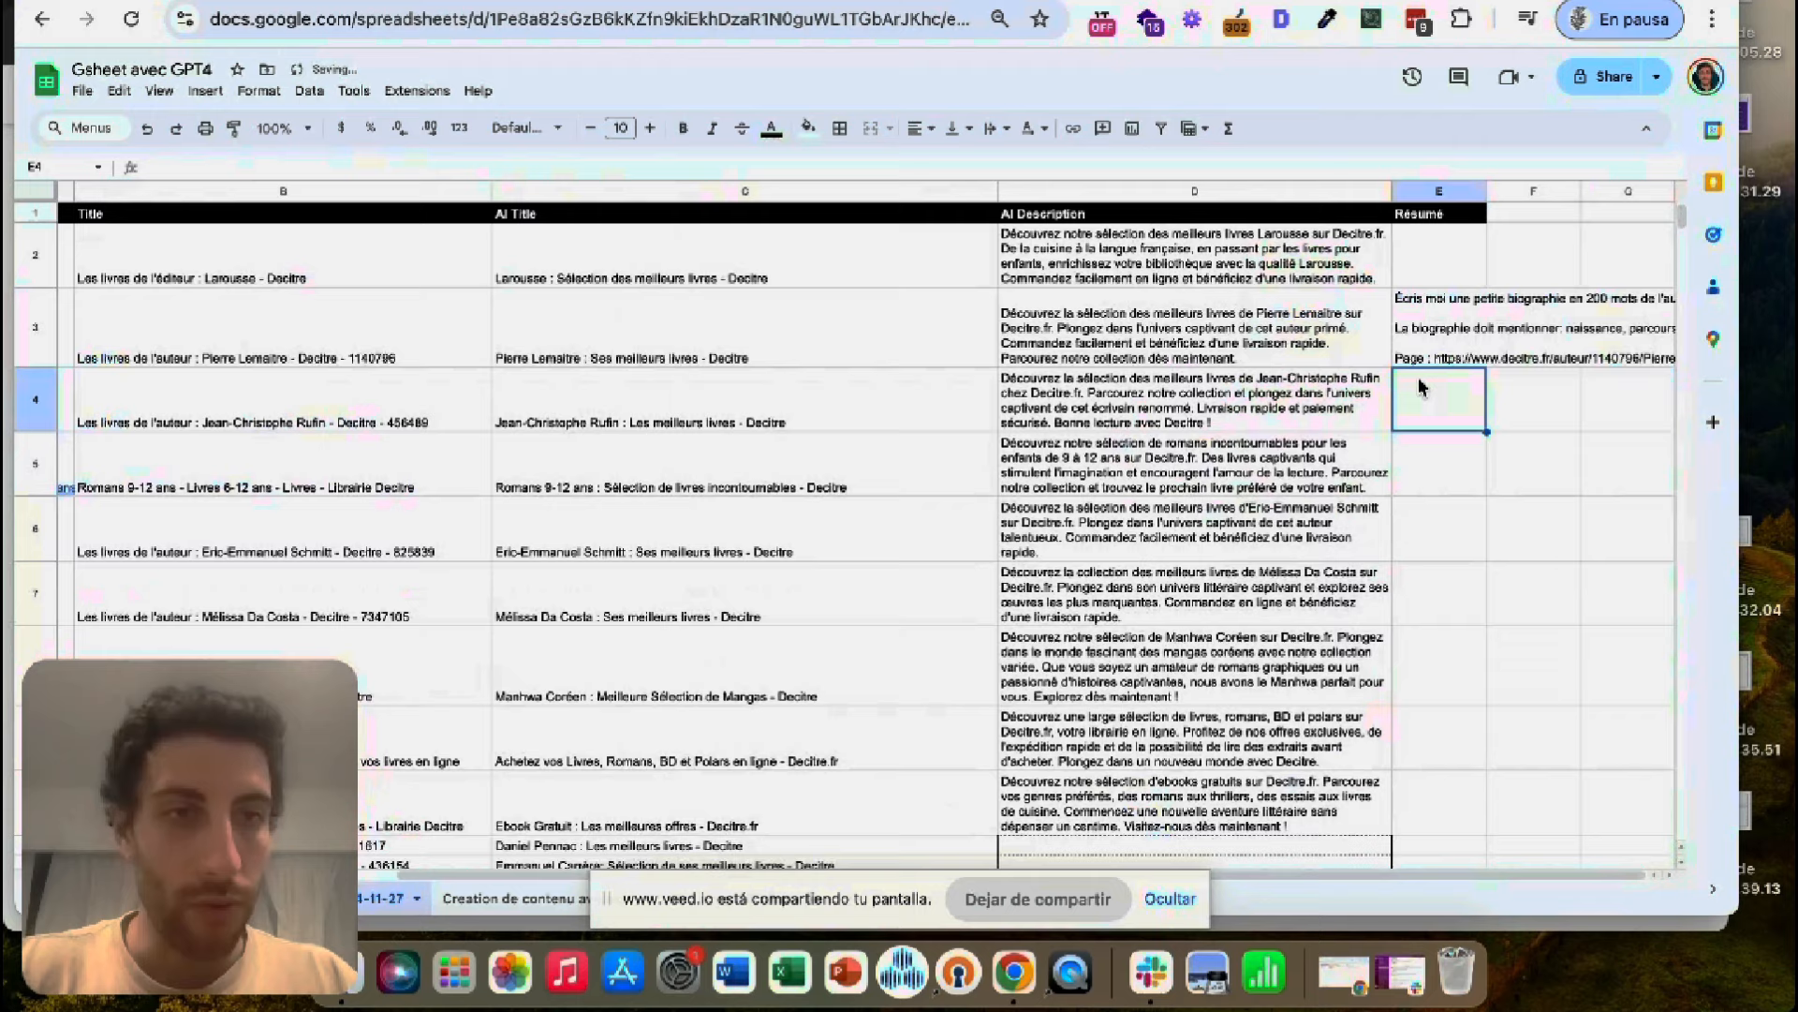
# - Wrap the CONCATENATE formula in E3 in the custom GPT( ) function to generate the author biography
pyautogui.click(1431, 329)
pyautogui.doubleClick(1399, 303)
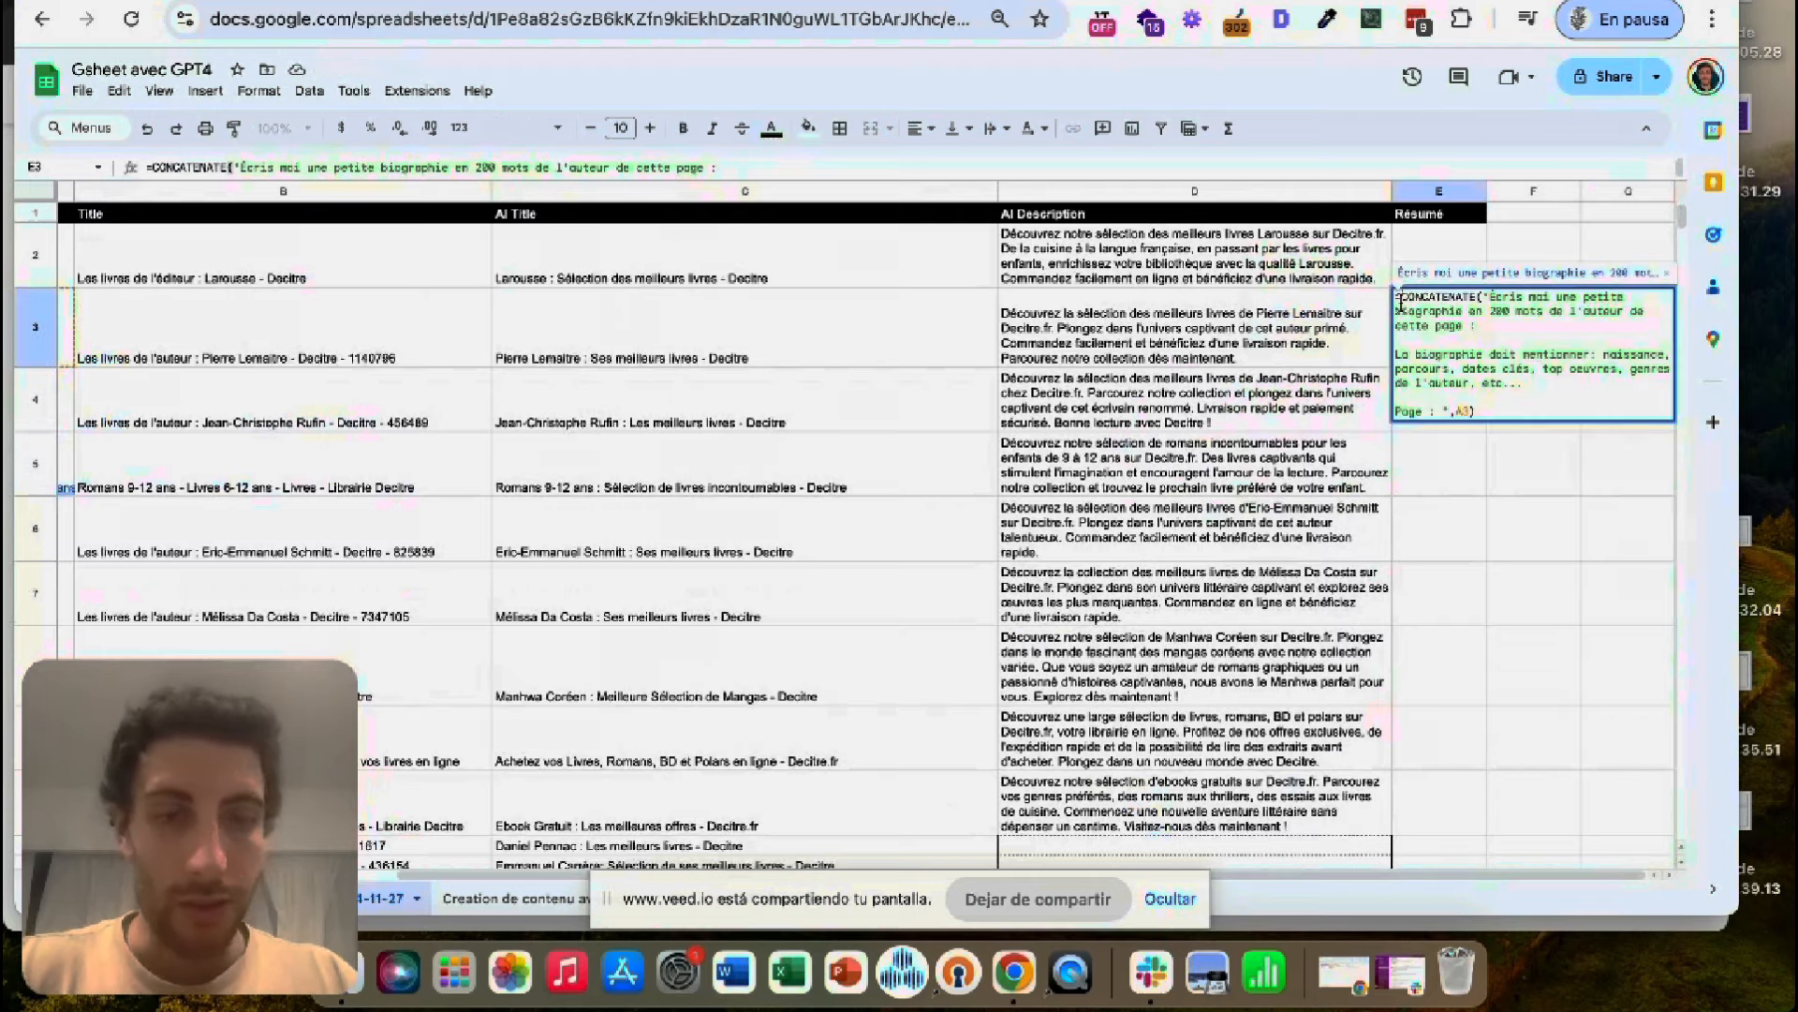
pyautogui.write('GPT(')
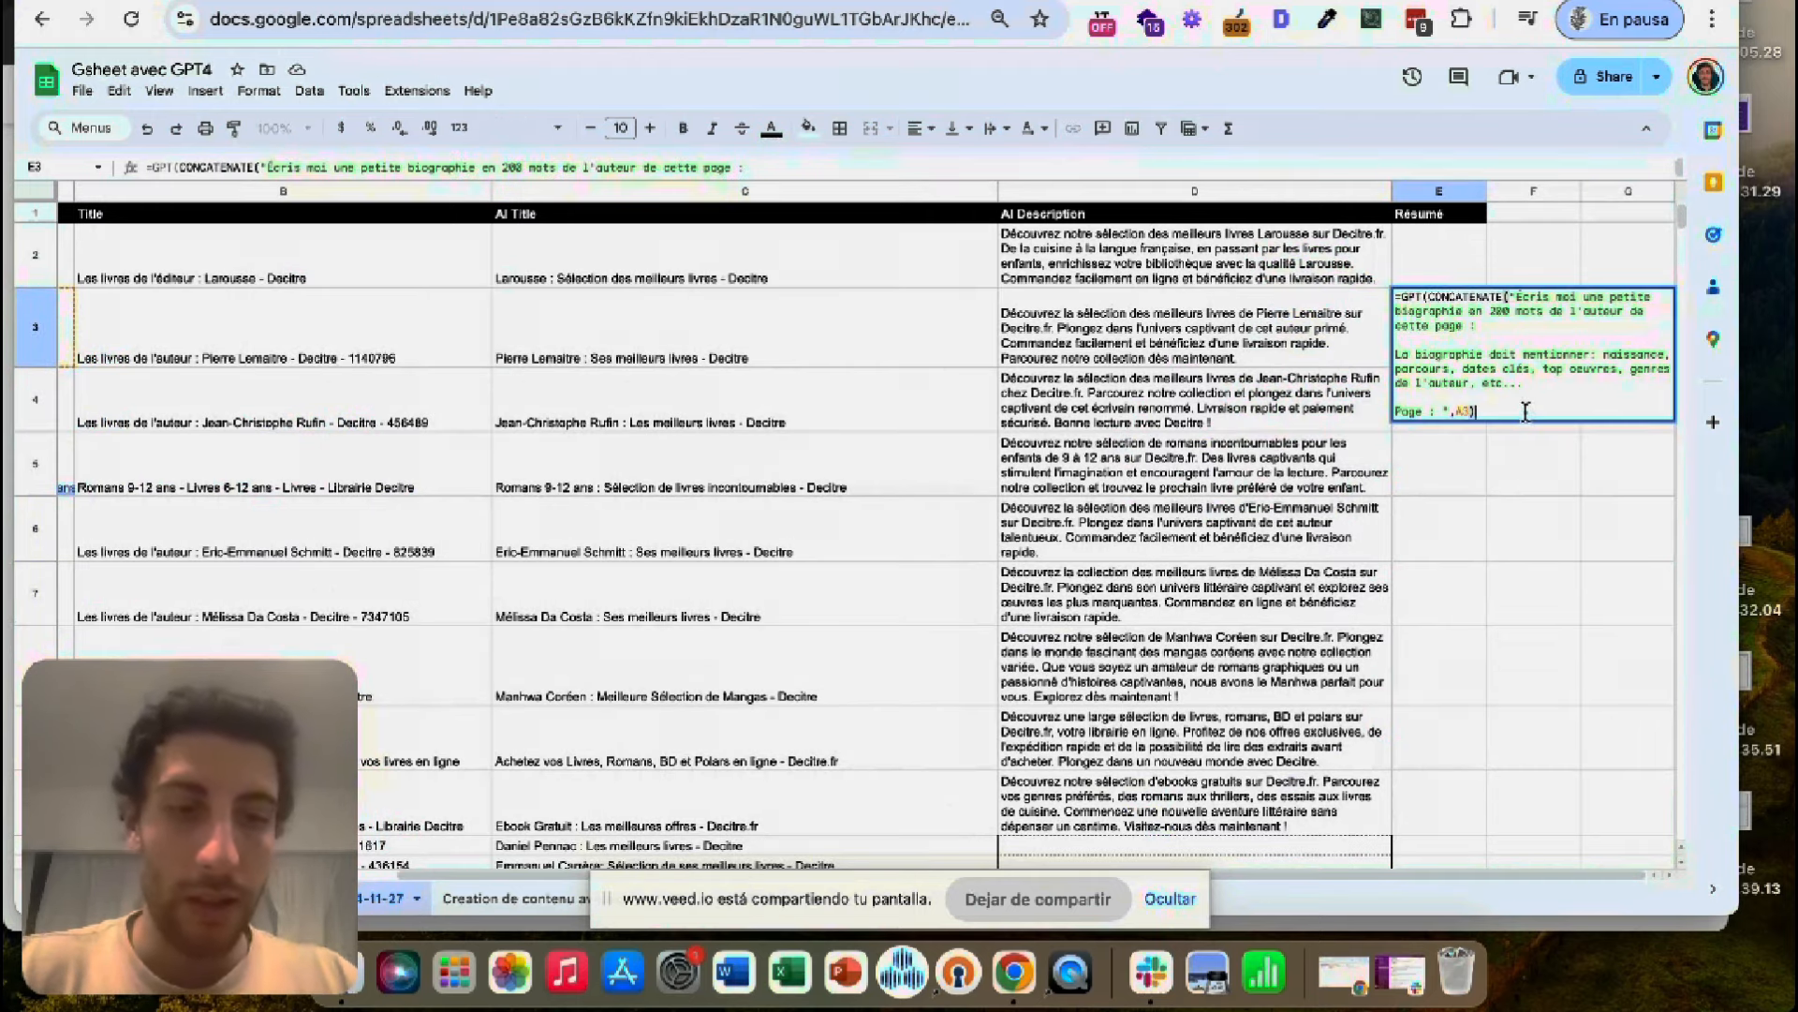
pyautogui.write(')')
pyautogui.press('Return')
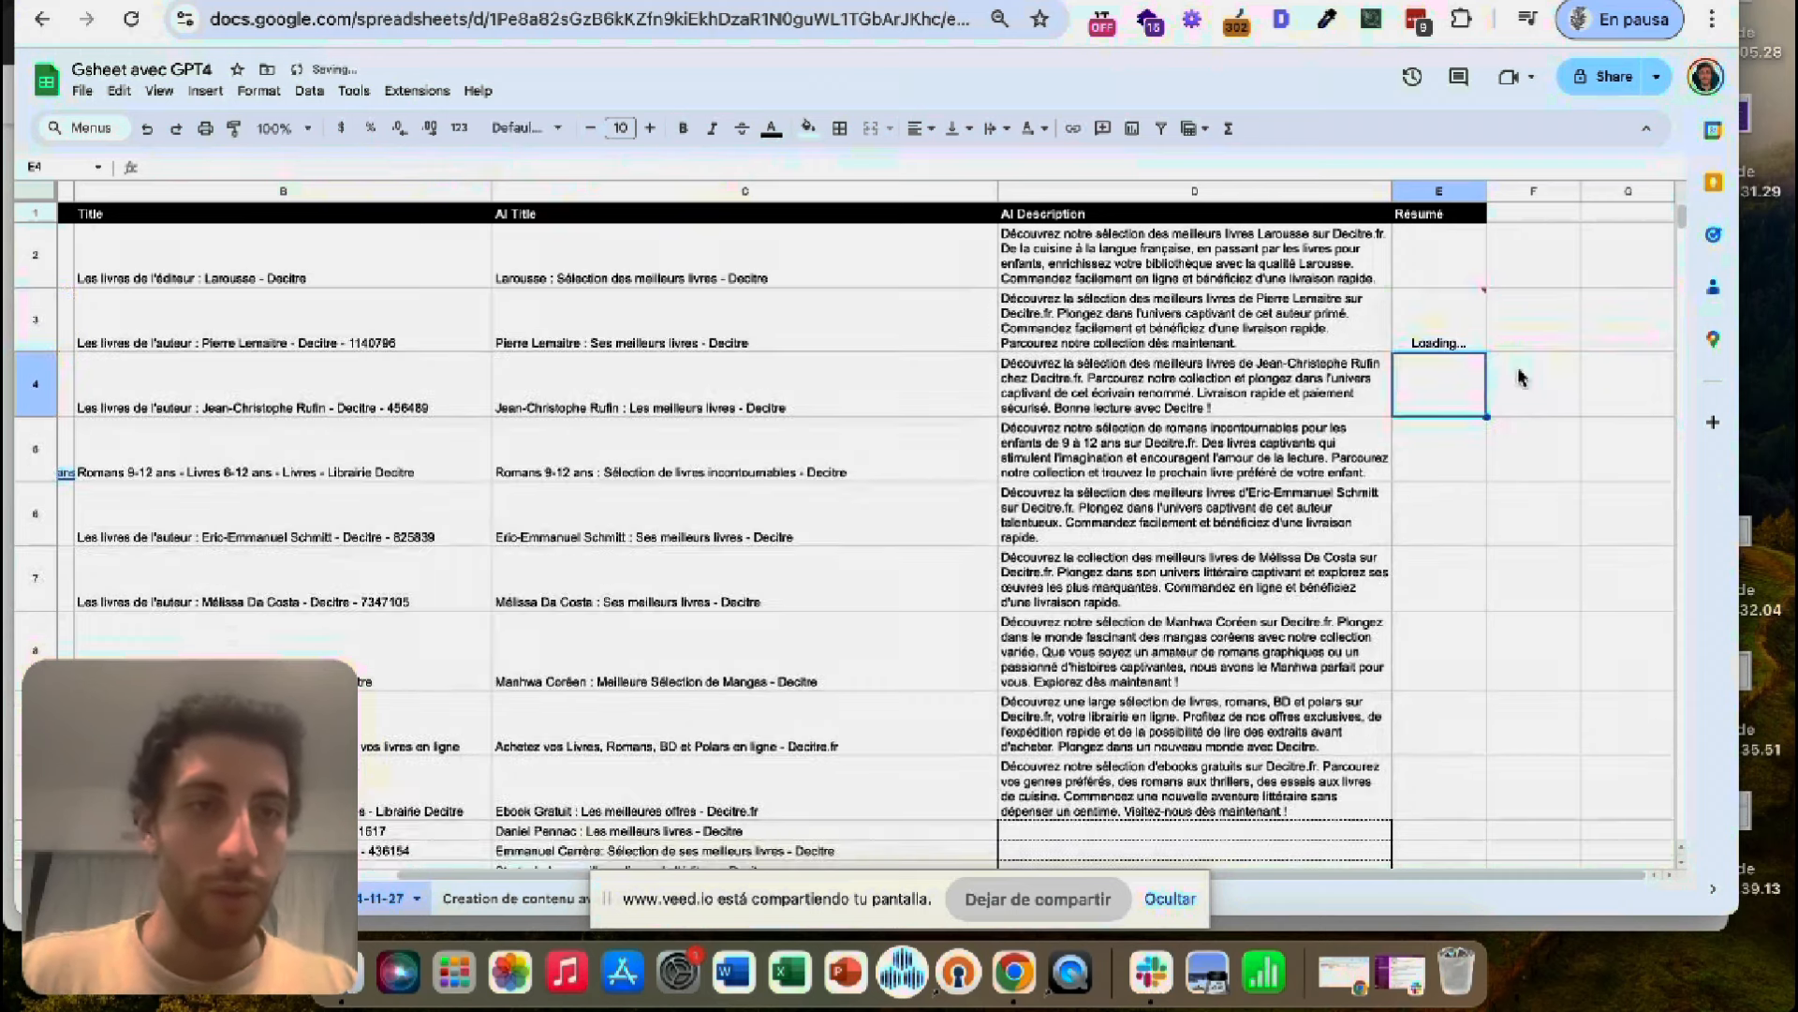
# - Widen the Résumé column and fill the GPT biography formula from E3 down to E5
pyautogui.moveTo(1486, 191); pyautogui.dragTo(1675, 194)
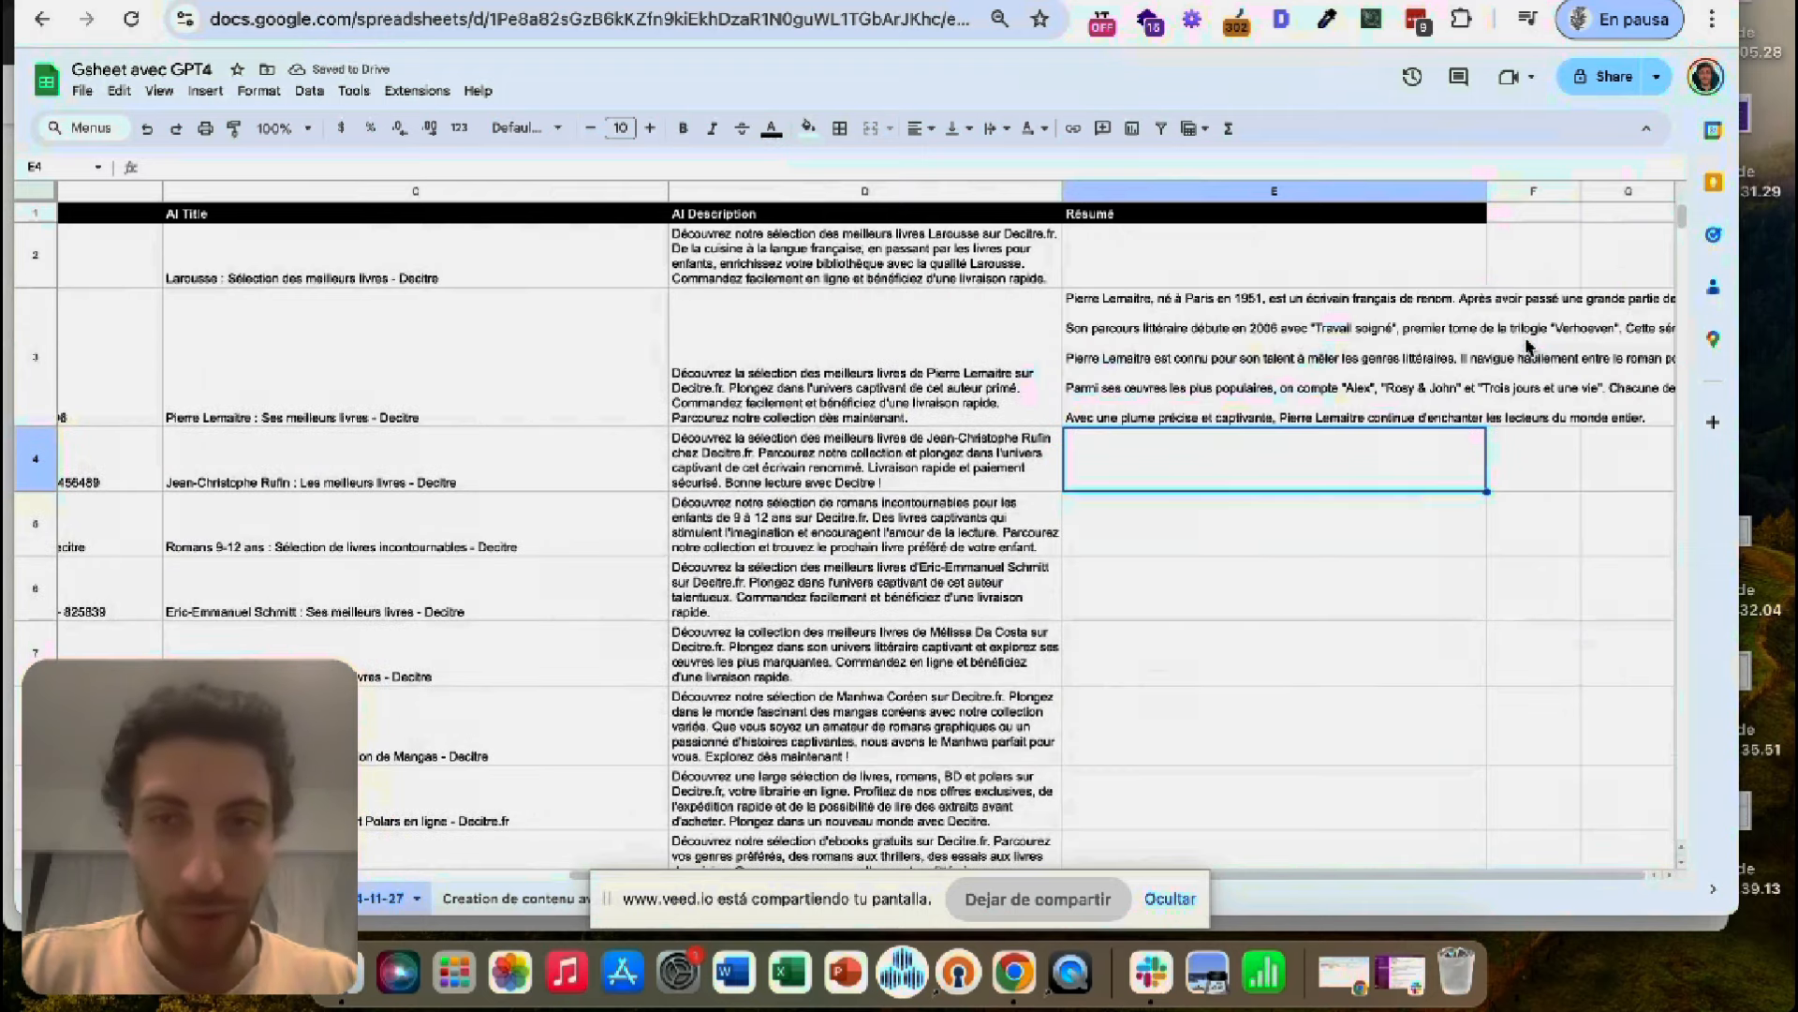
pyautogui.click(1430, 384)
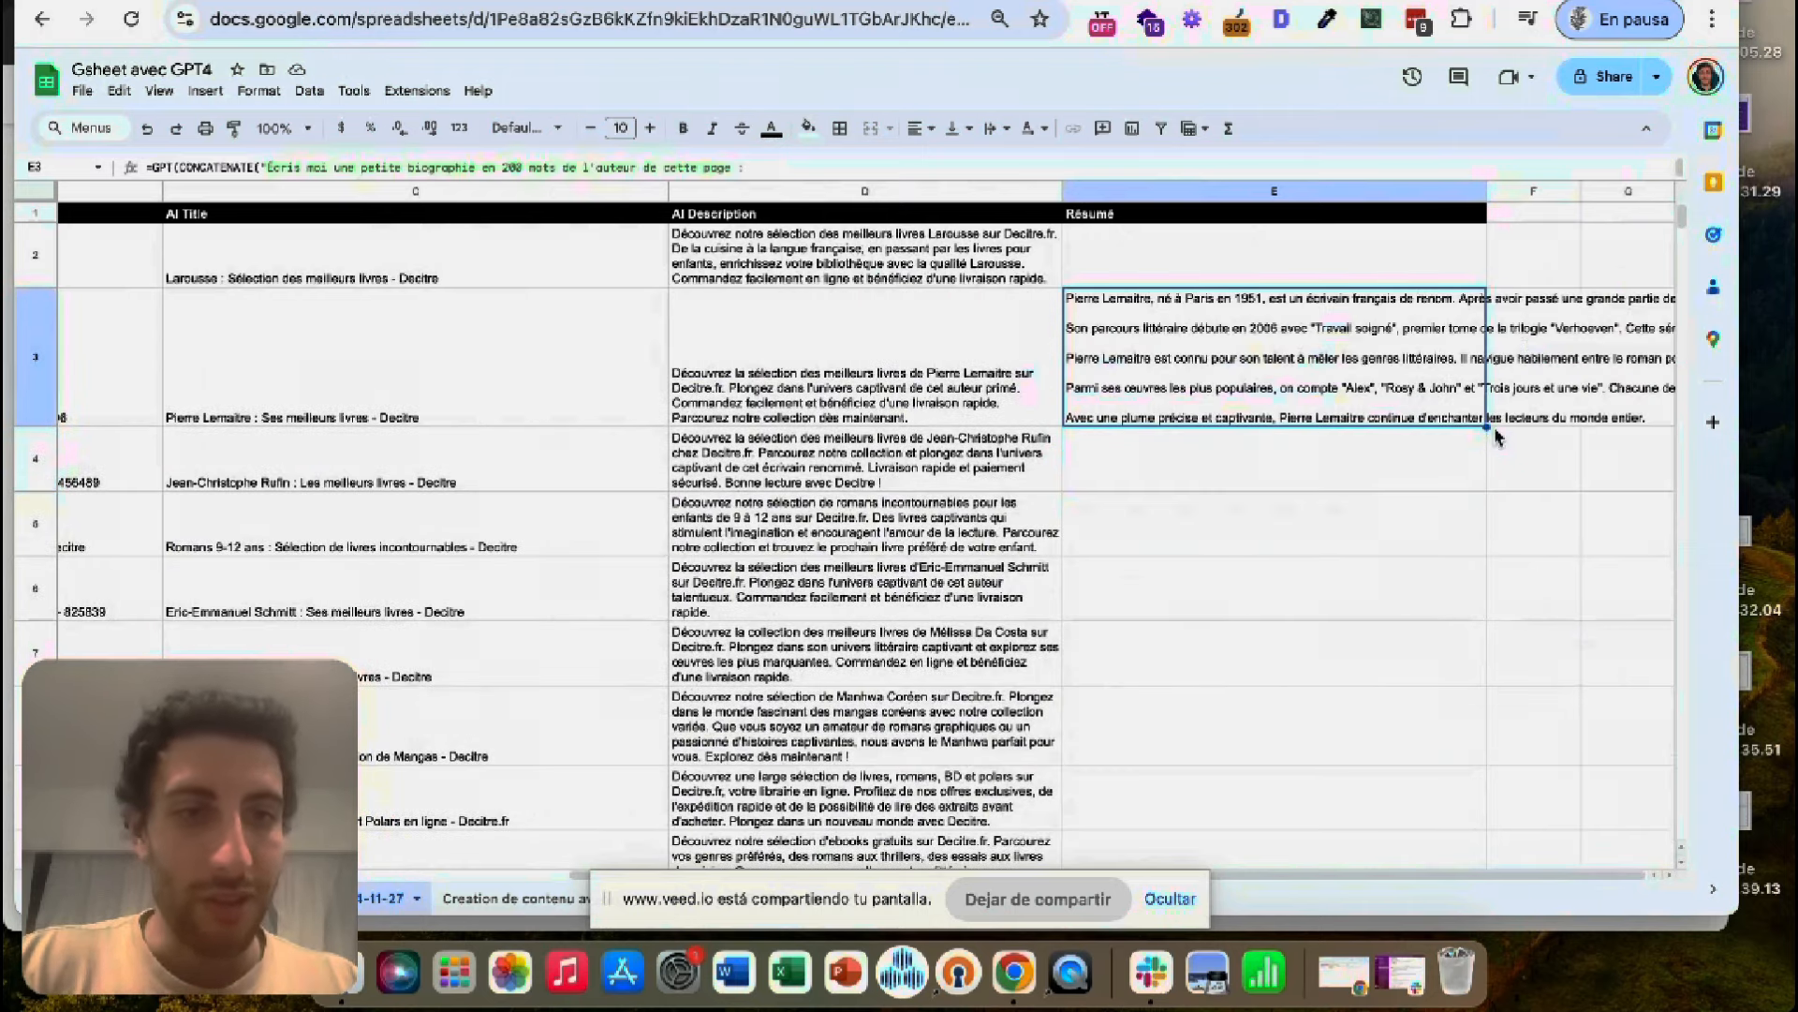
pyautogui.moveTo(1487, 427); pyautogui.dragTo(1481, 512)
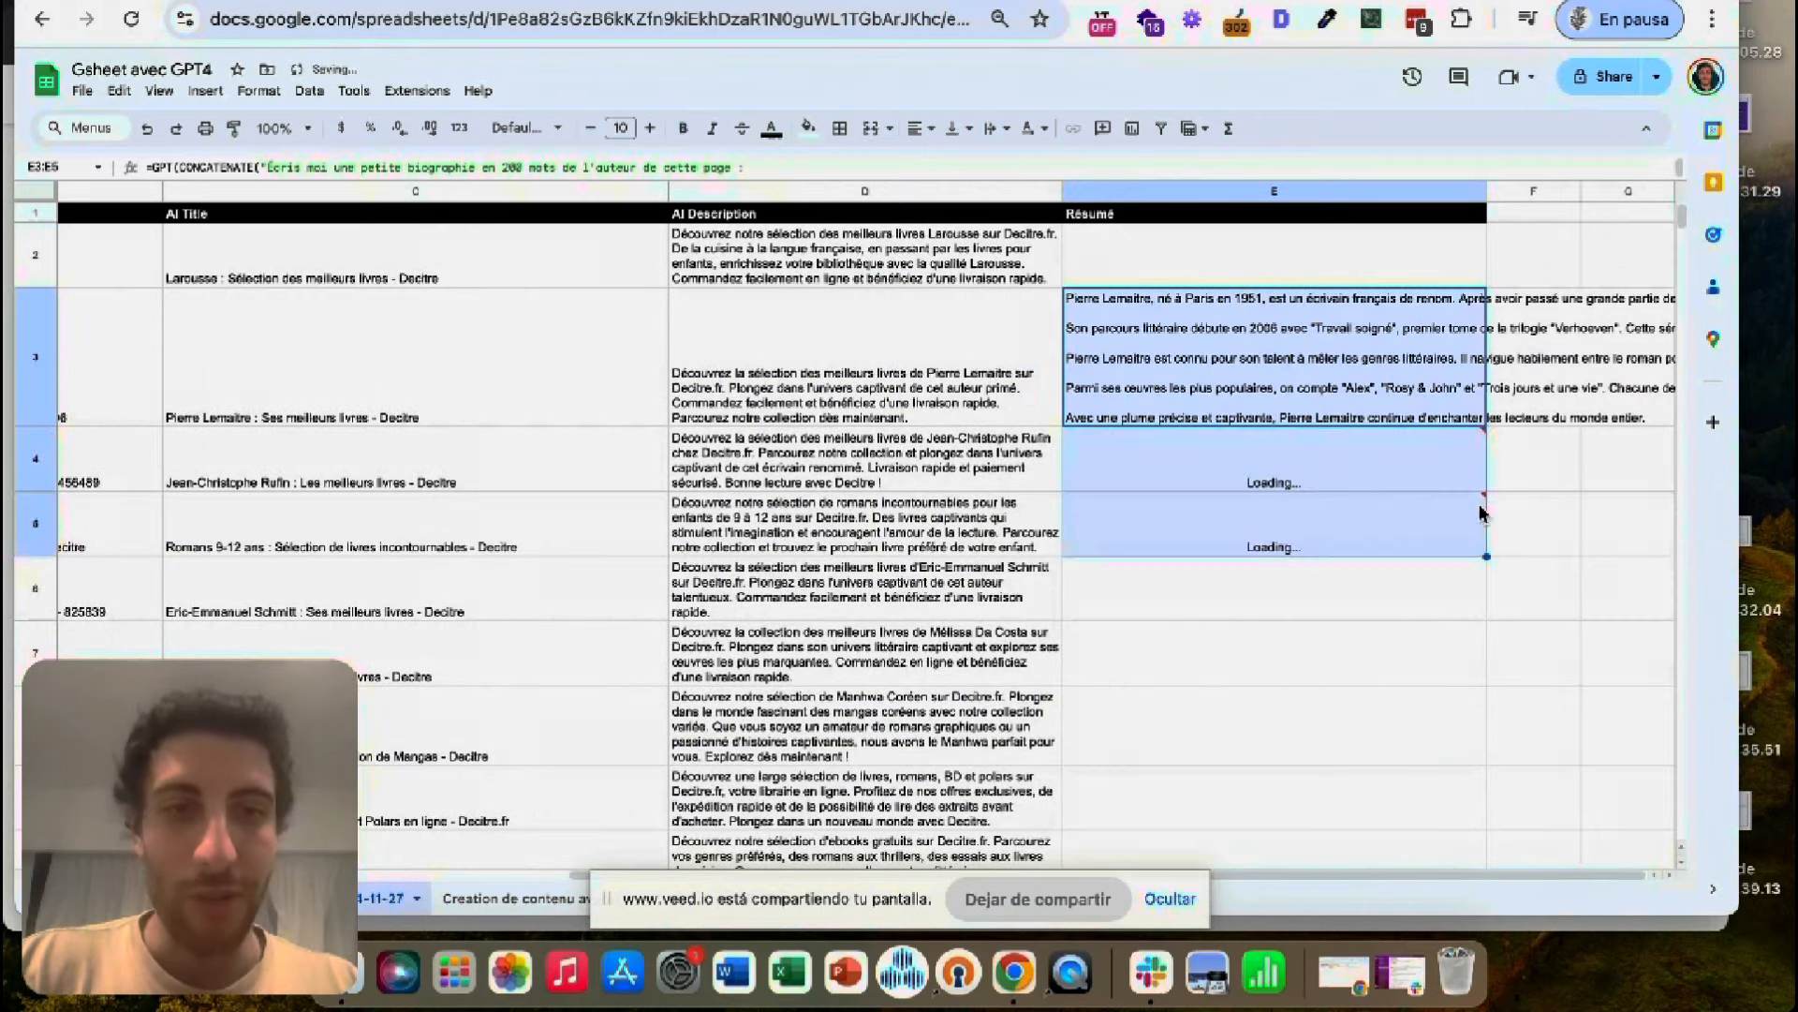
# - Examine the pocket WiFi content creation sheet, from the titles, URLs and H1s in row 2 through to the FAQ and answer columns
pyautogui.hscroll(-10, 1152, 561)
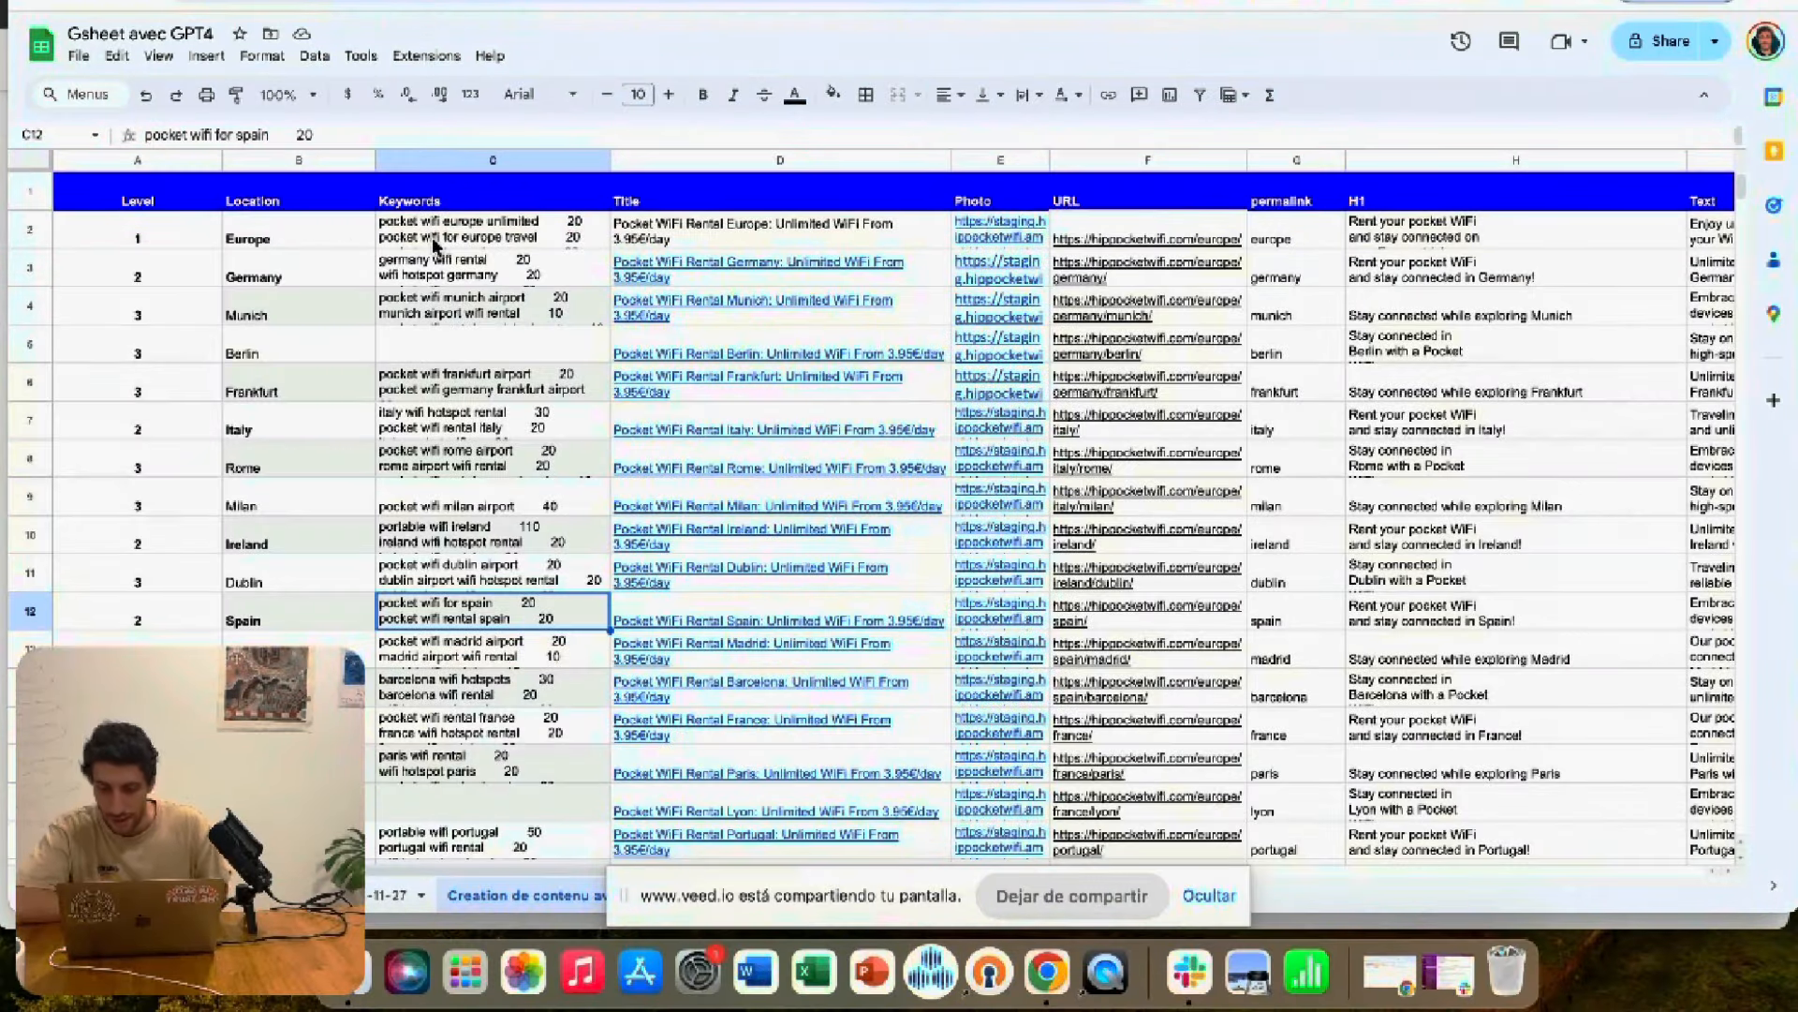
pyautogui.click(770, 234)
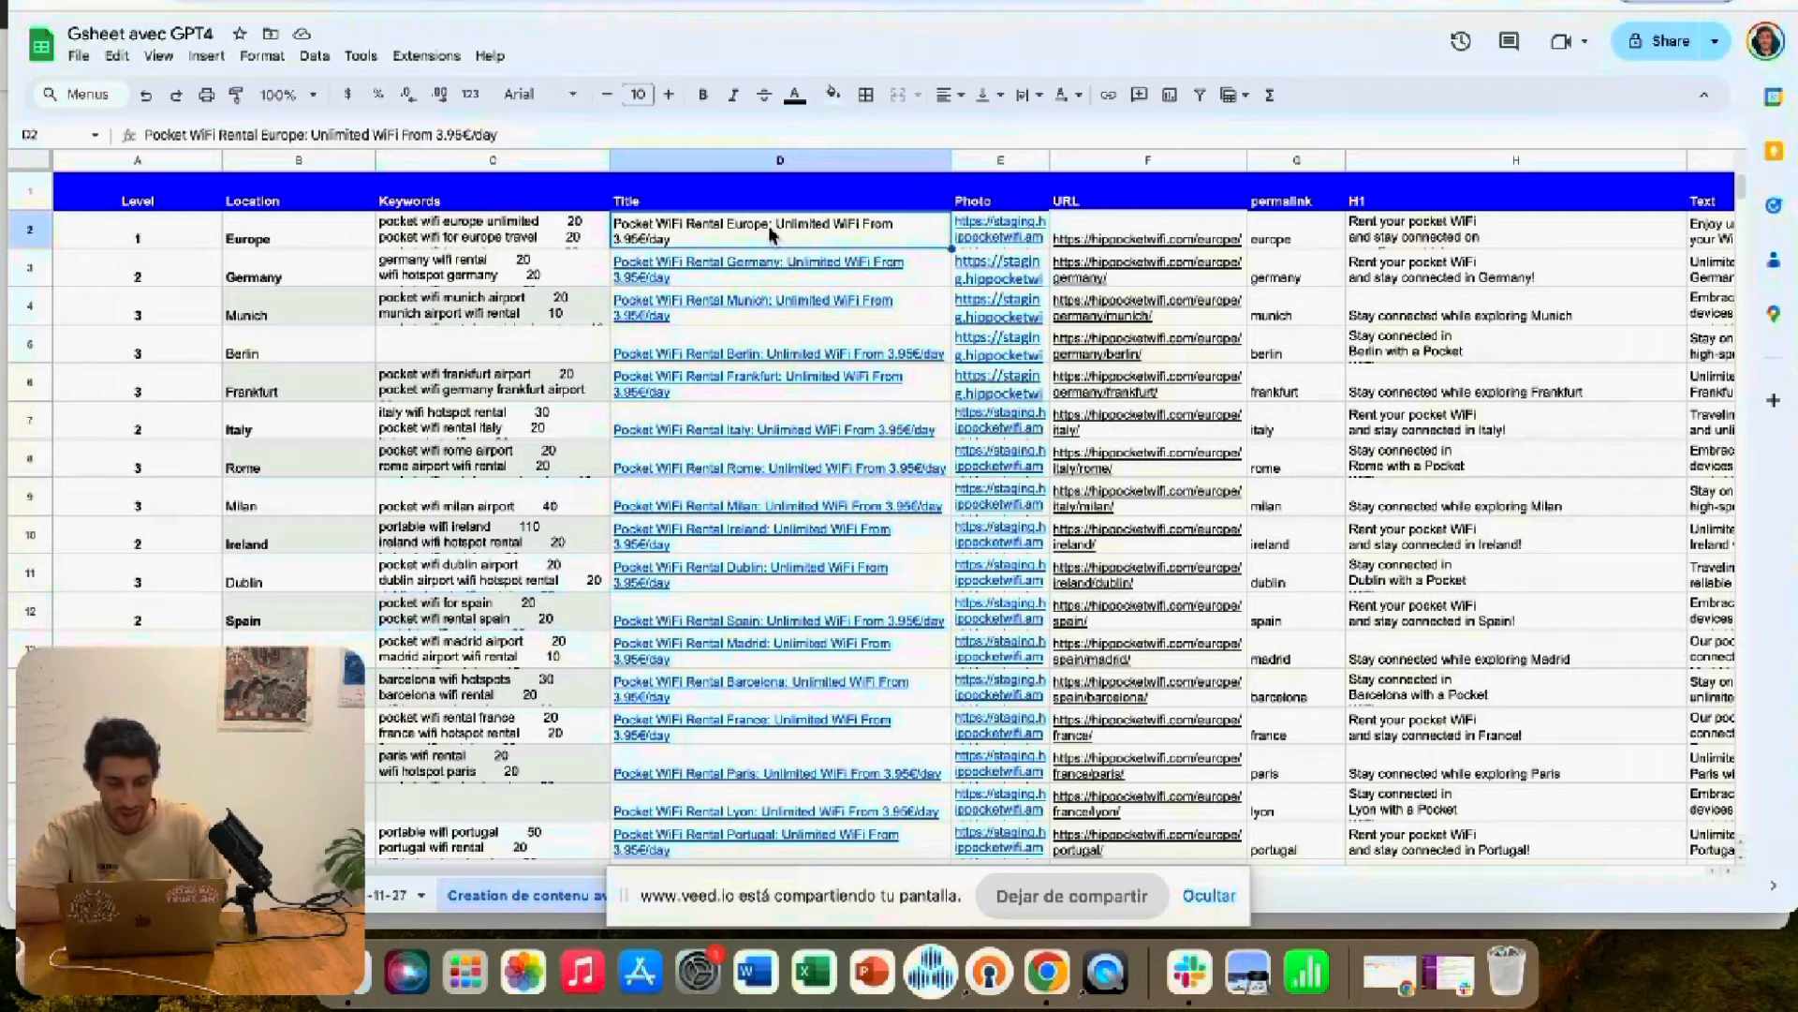
pyautogui.click(1147, 242)
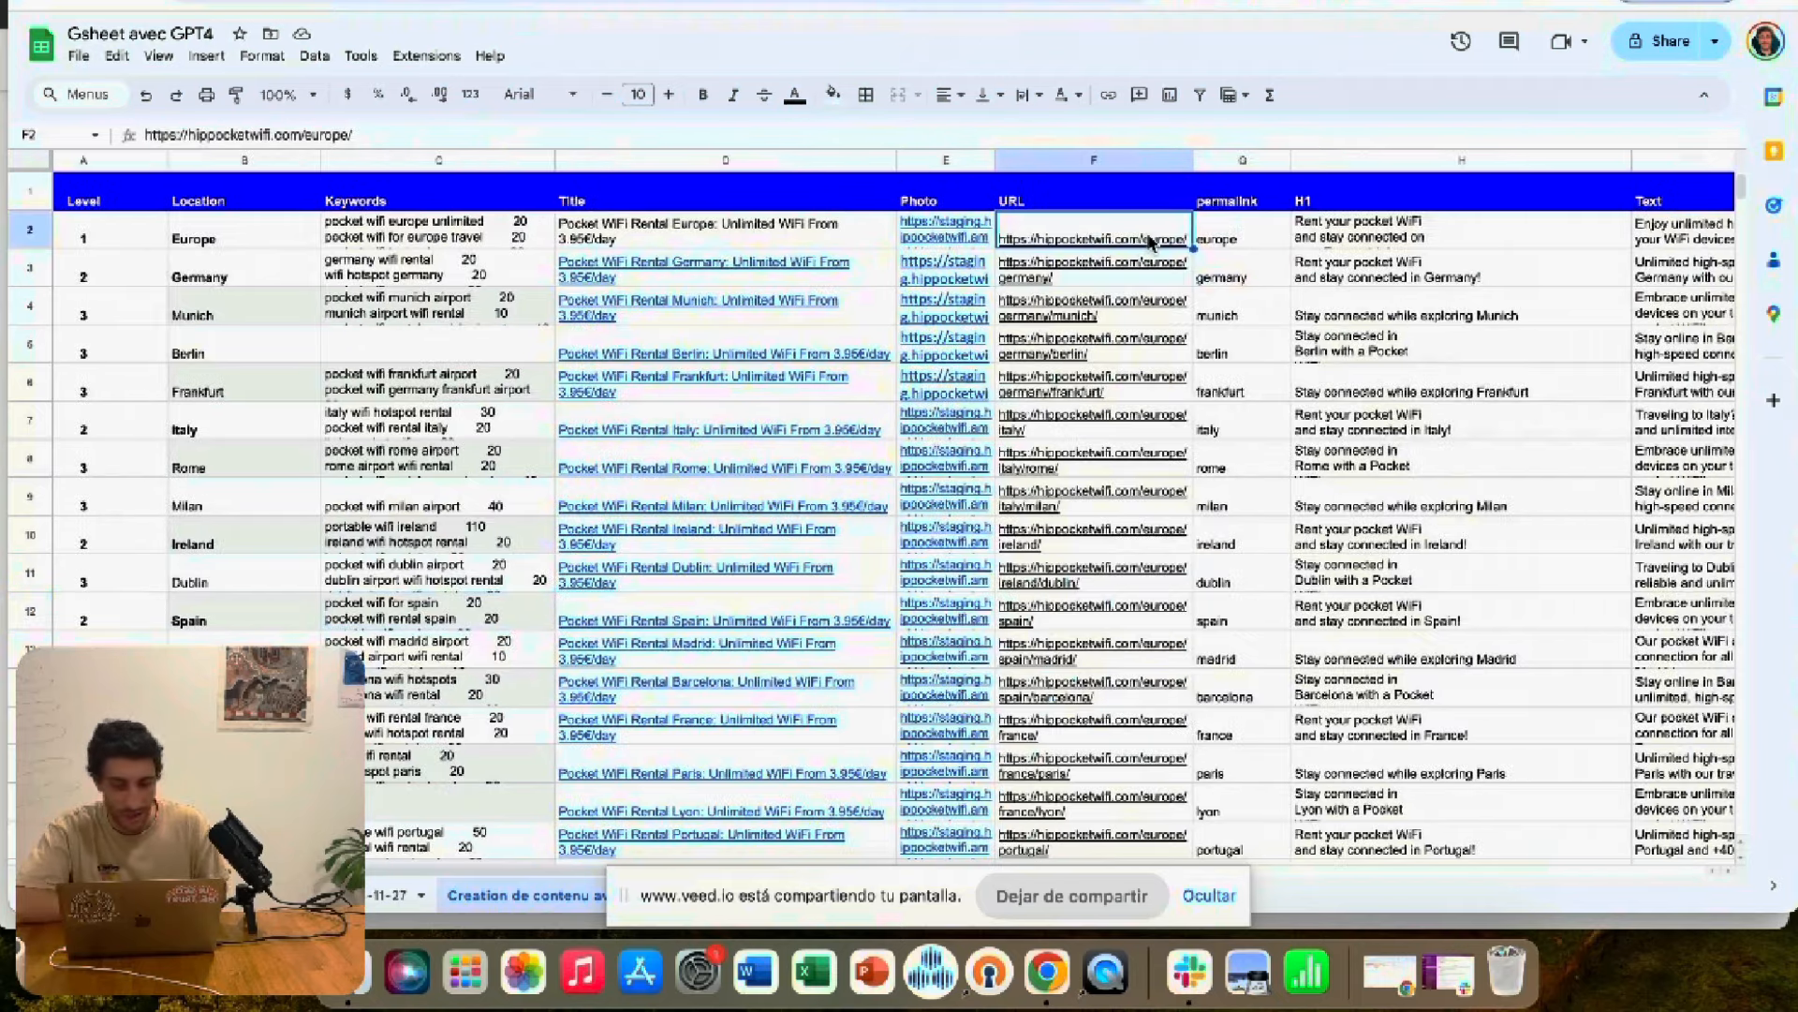
pyautogui.hscroll(10, 847, 266)
pyautogui.click(854, 242)
pyautogui.click(1102, 248)
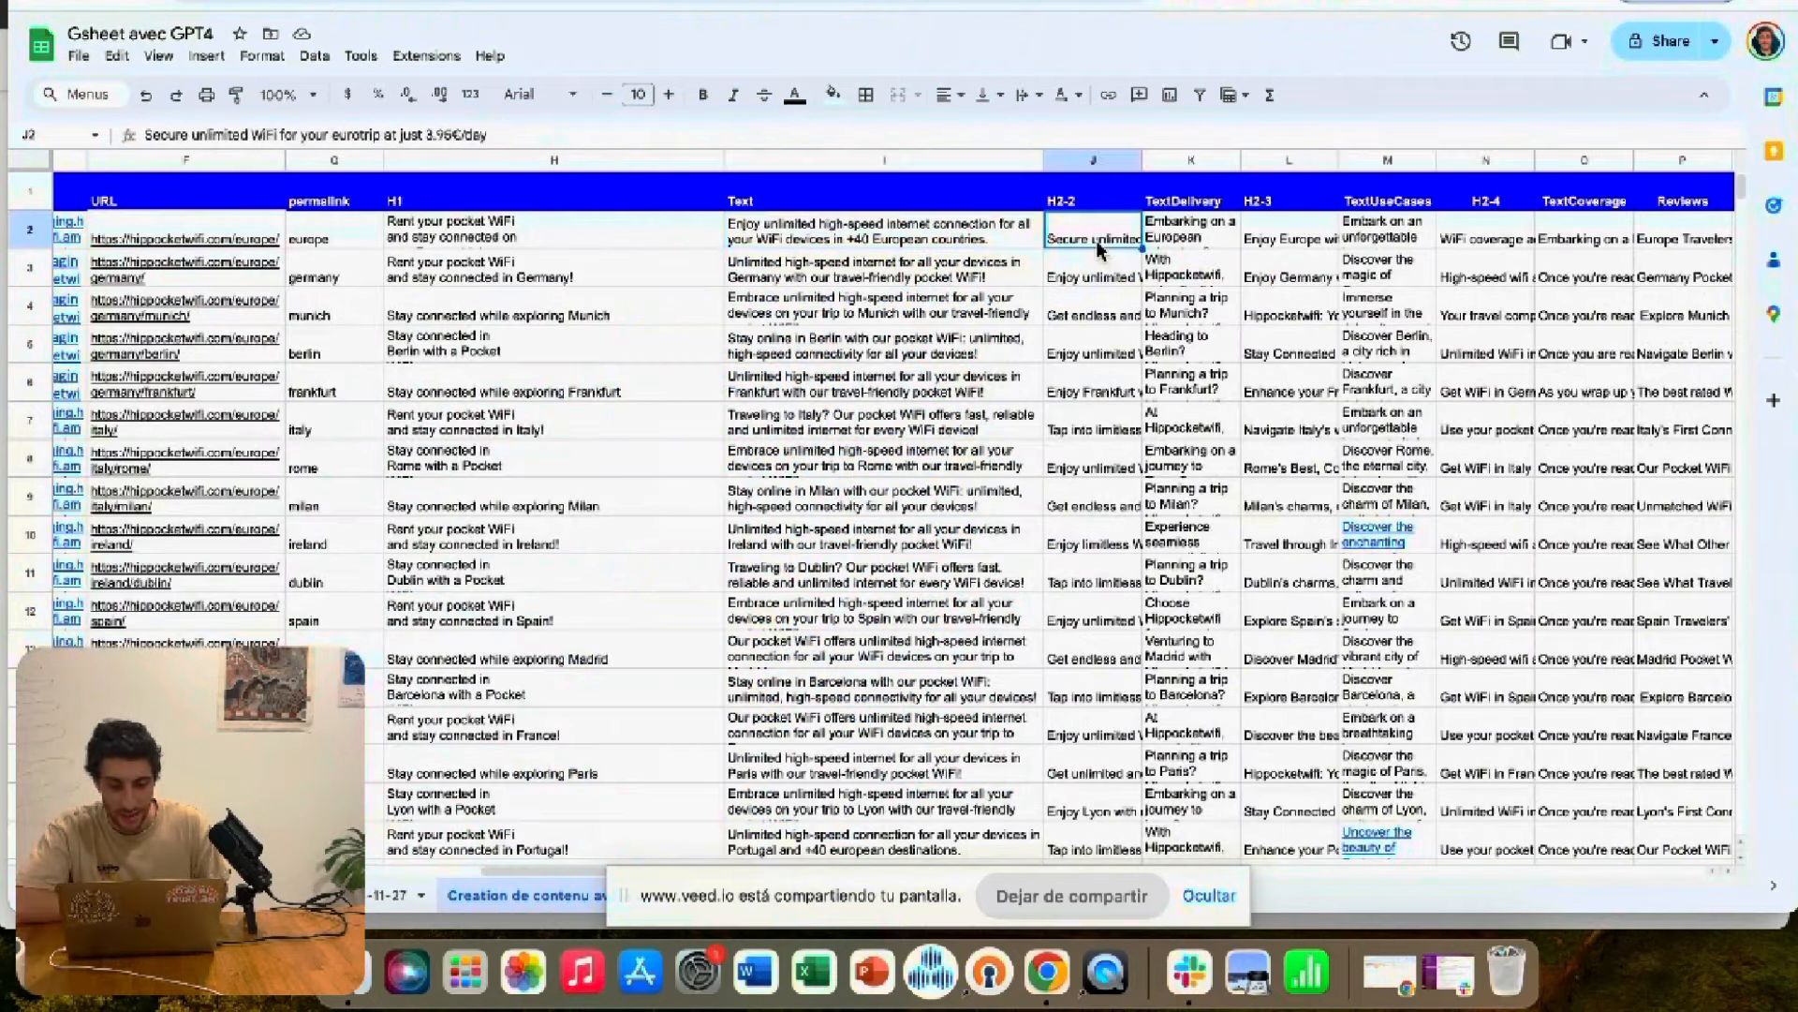
pyautogui.click(438, 236)
pyautogui.hscroll(10, 843, 248)
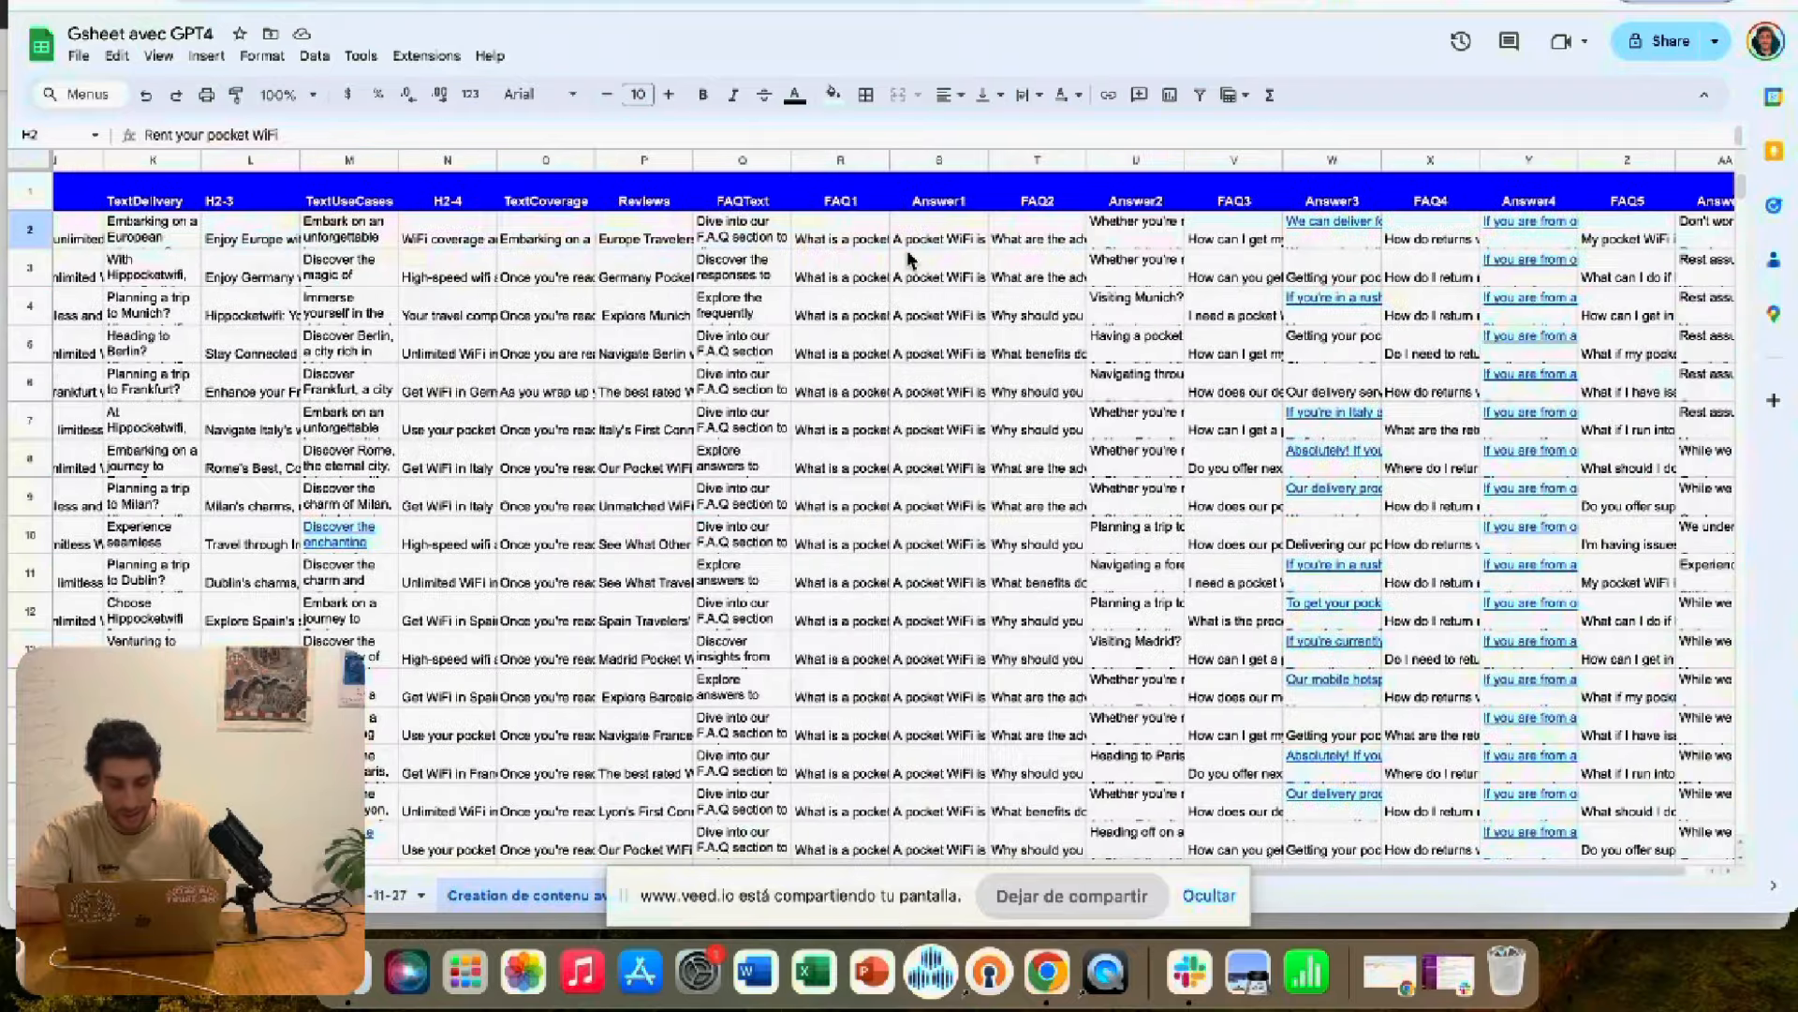
pyautogui.hscroll(1, 909, 259)
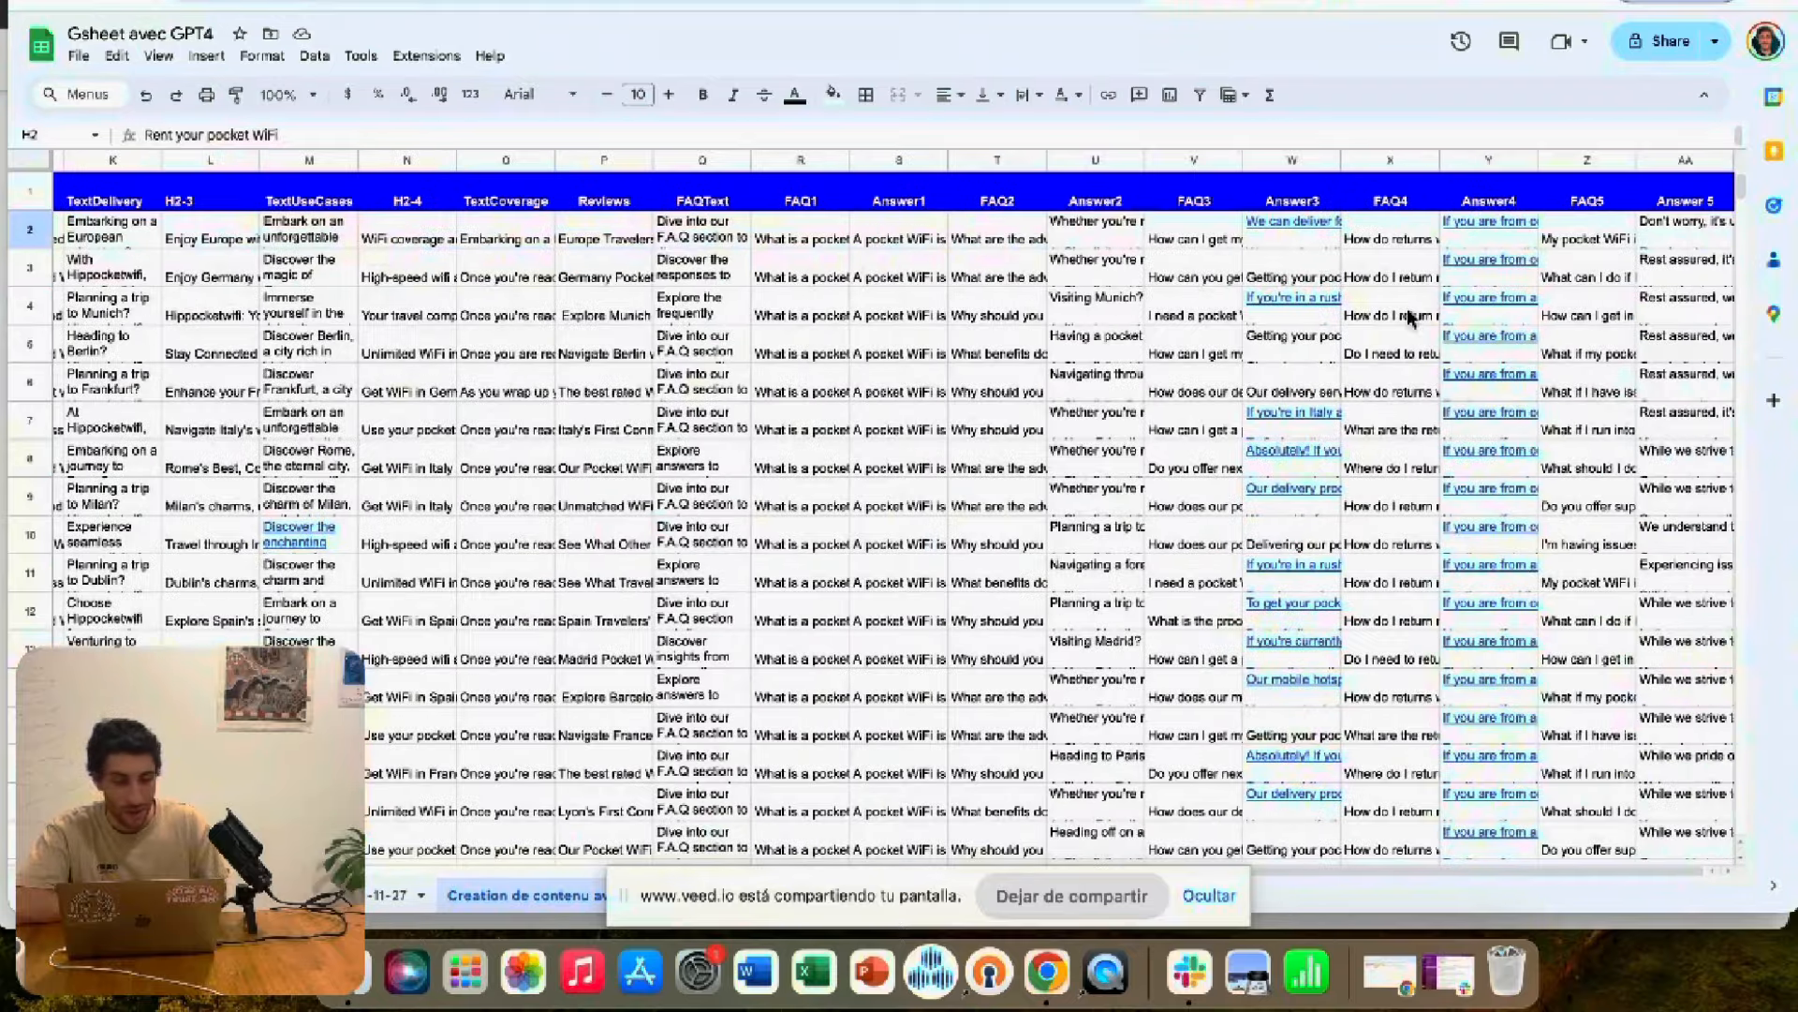
pyautogui.click(1282, 242)
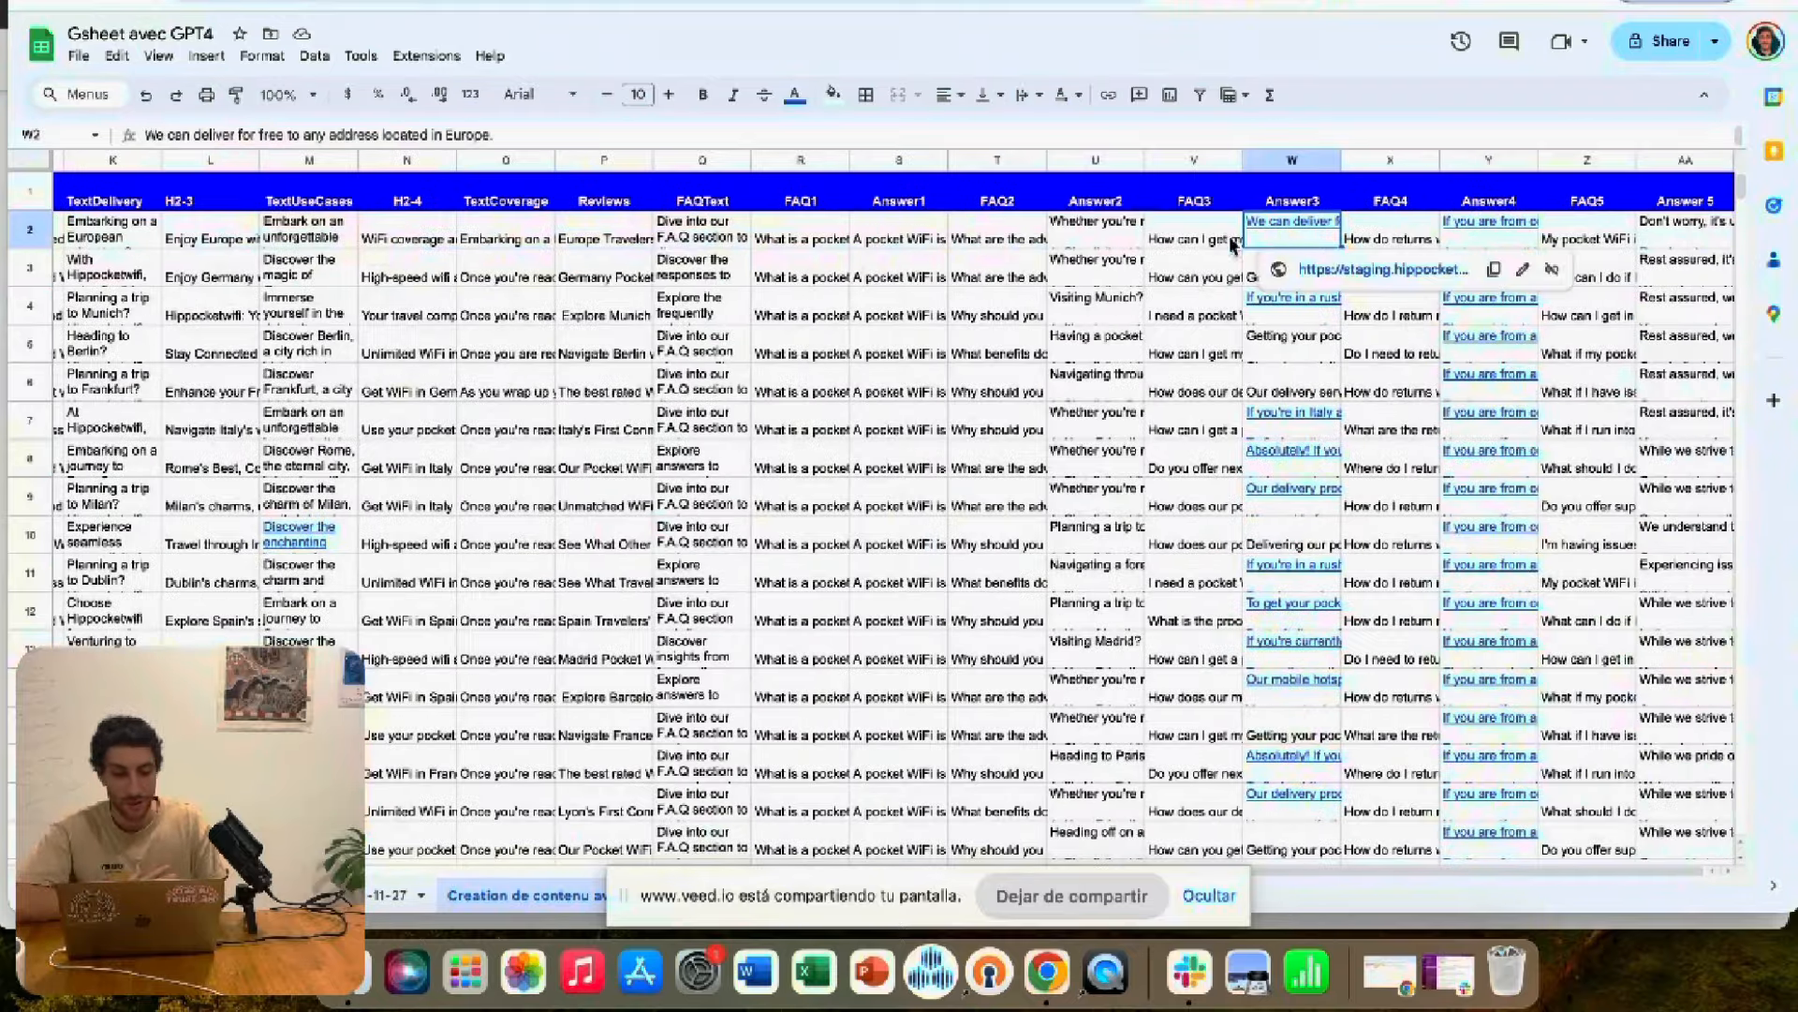
# - Switch to the Hippocketwifi United Kingdom landing page and examine its headline, delivery, use-case and coverage sections
pyautogui.hotkey('ctrl', 'Tab')
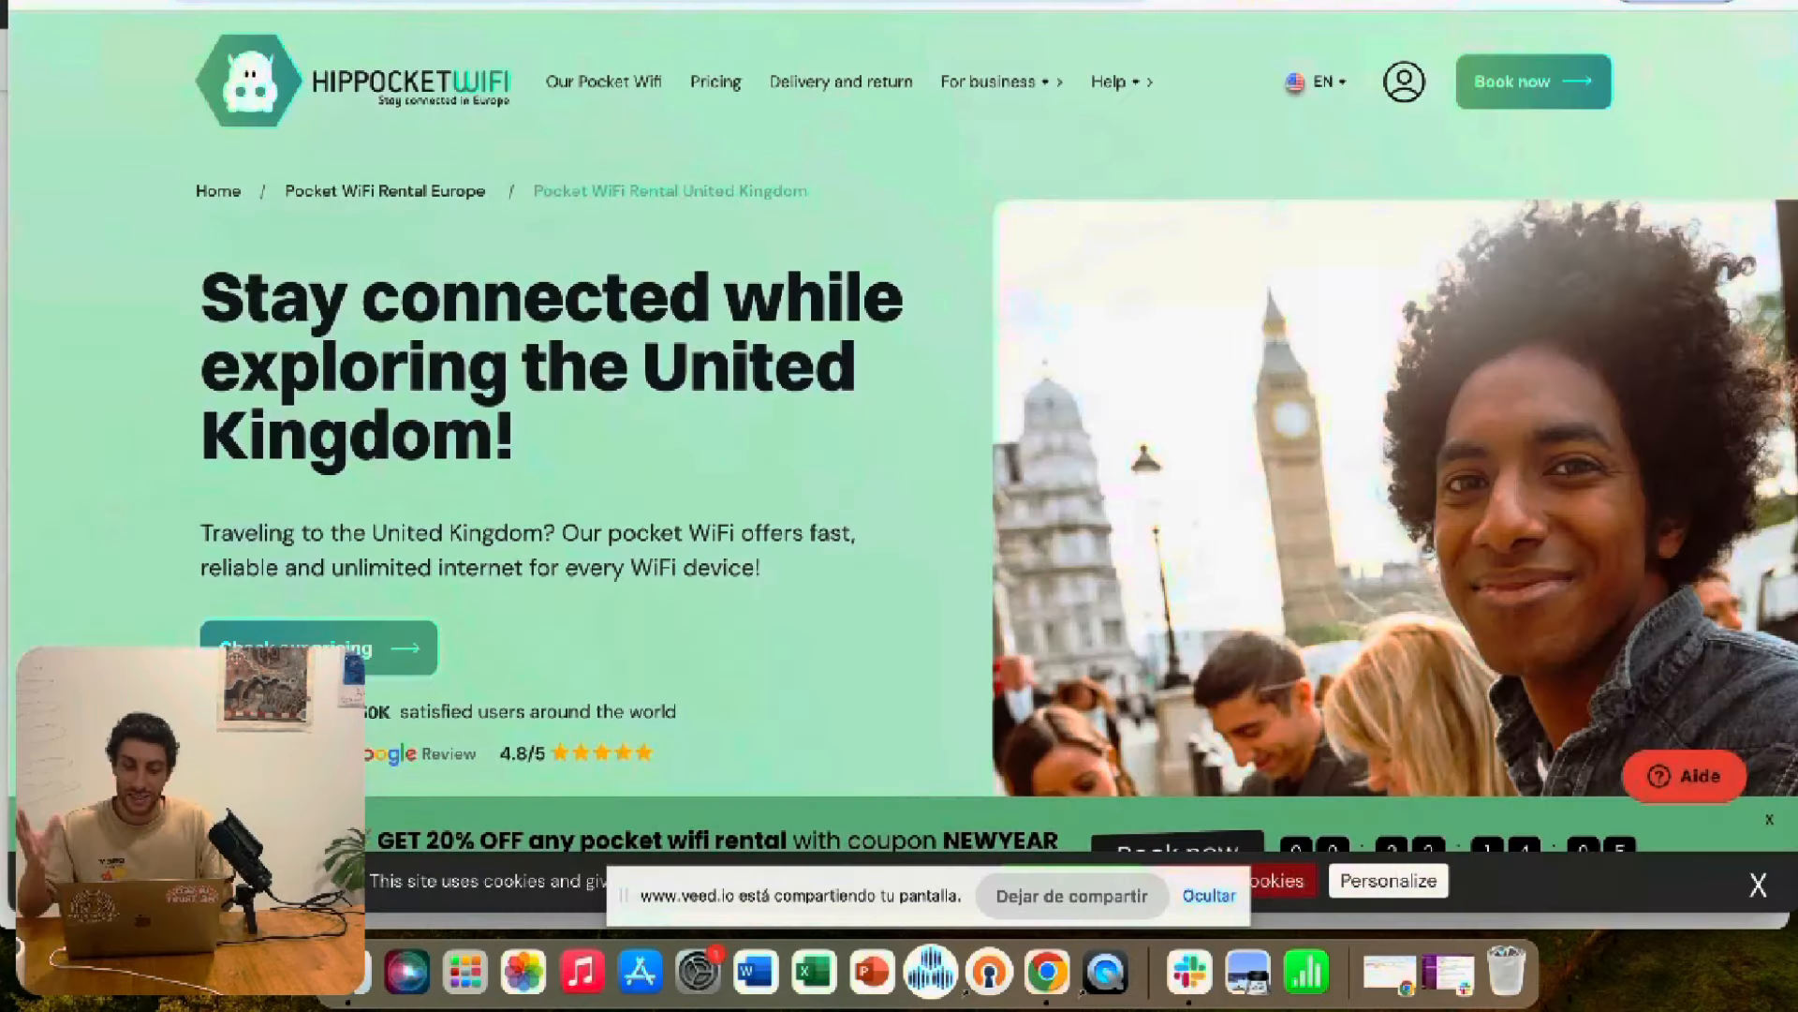
pyautogui.scroll(-1, 831, 596)
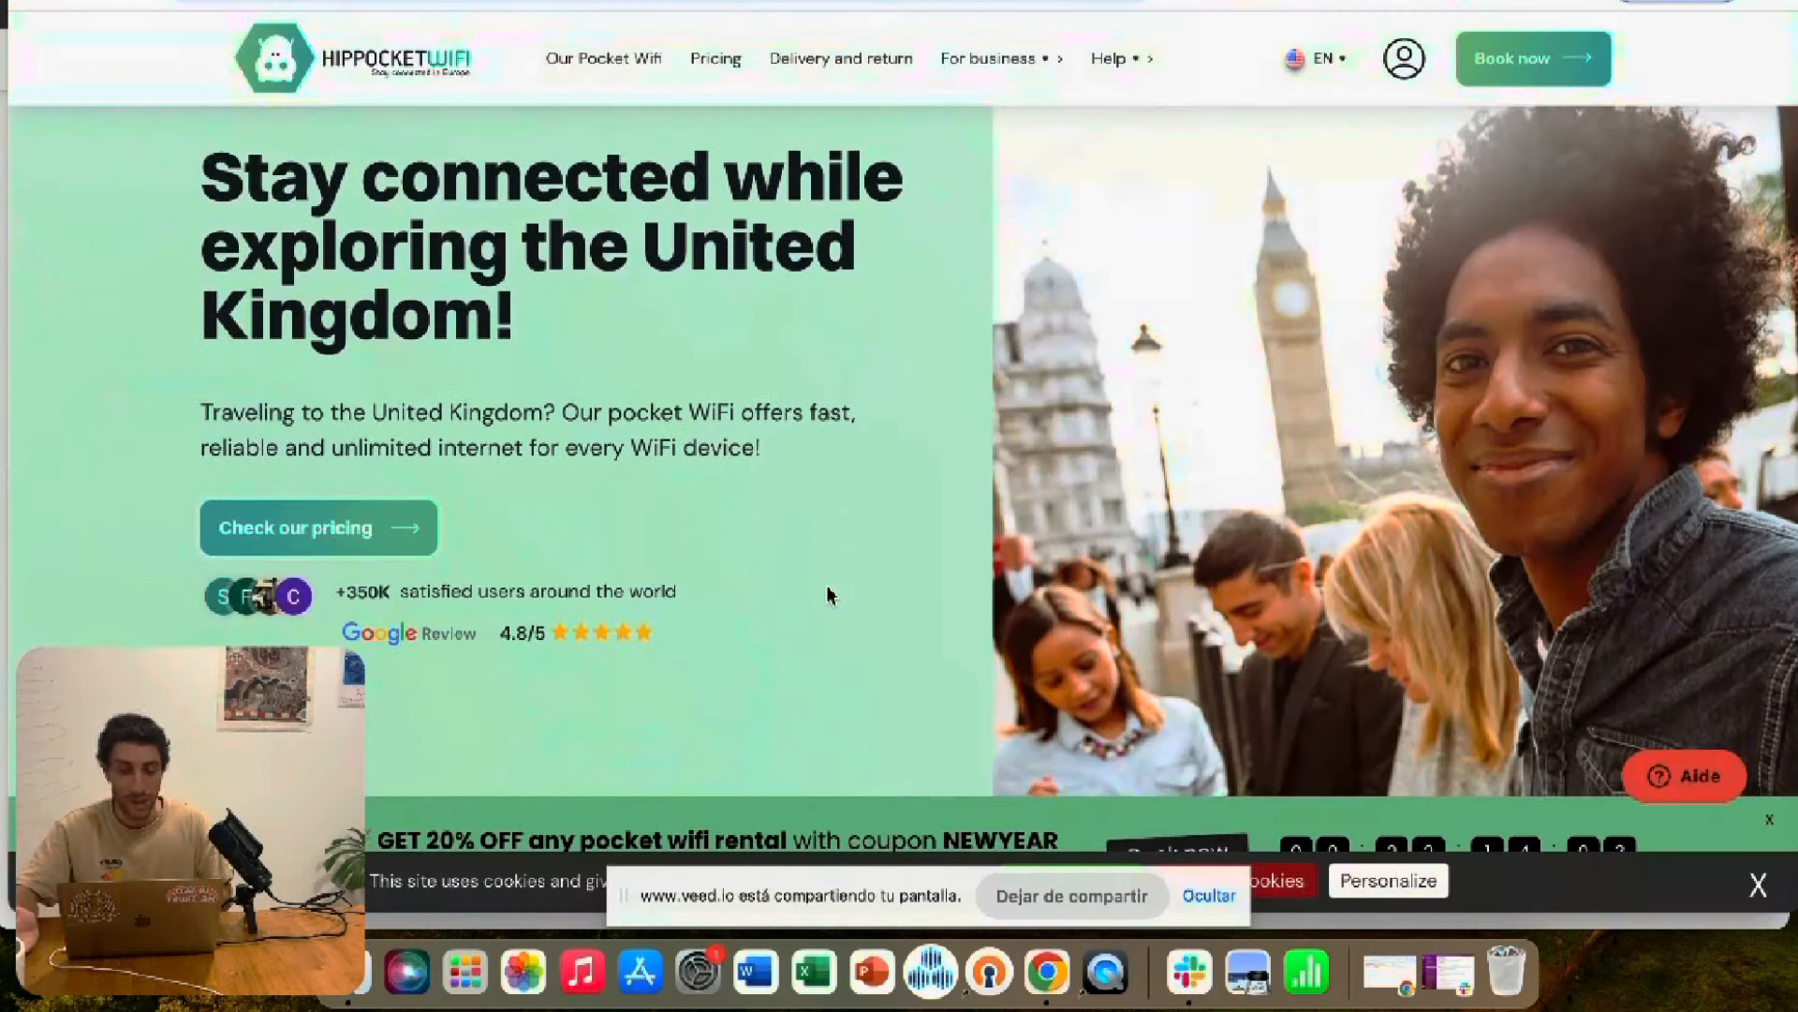
pyautogui.scroll(1, 831, 596)
pyautogui.scroll(-10, 831, 596)
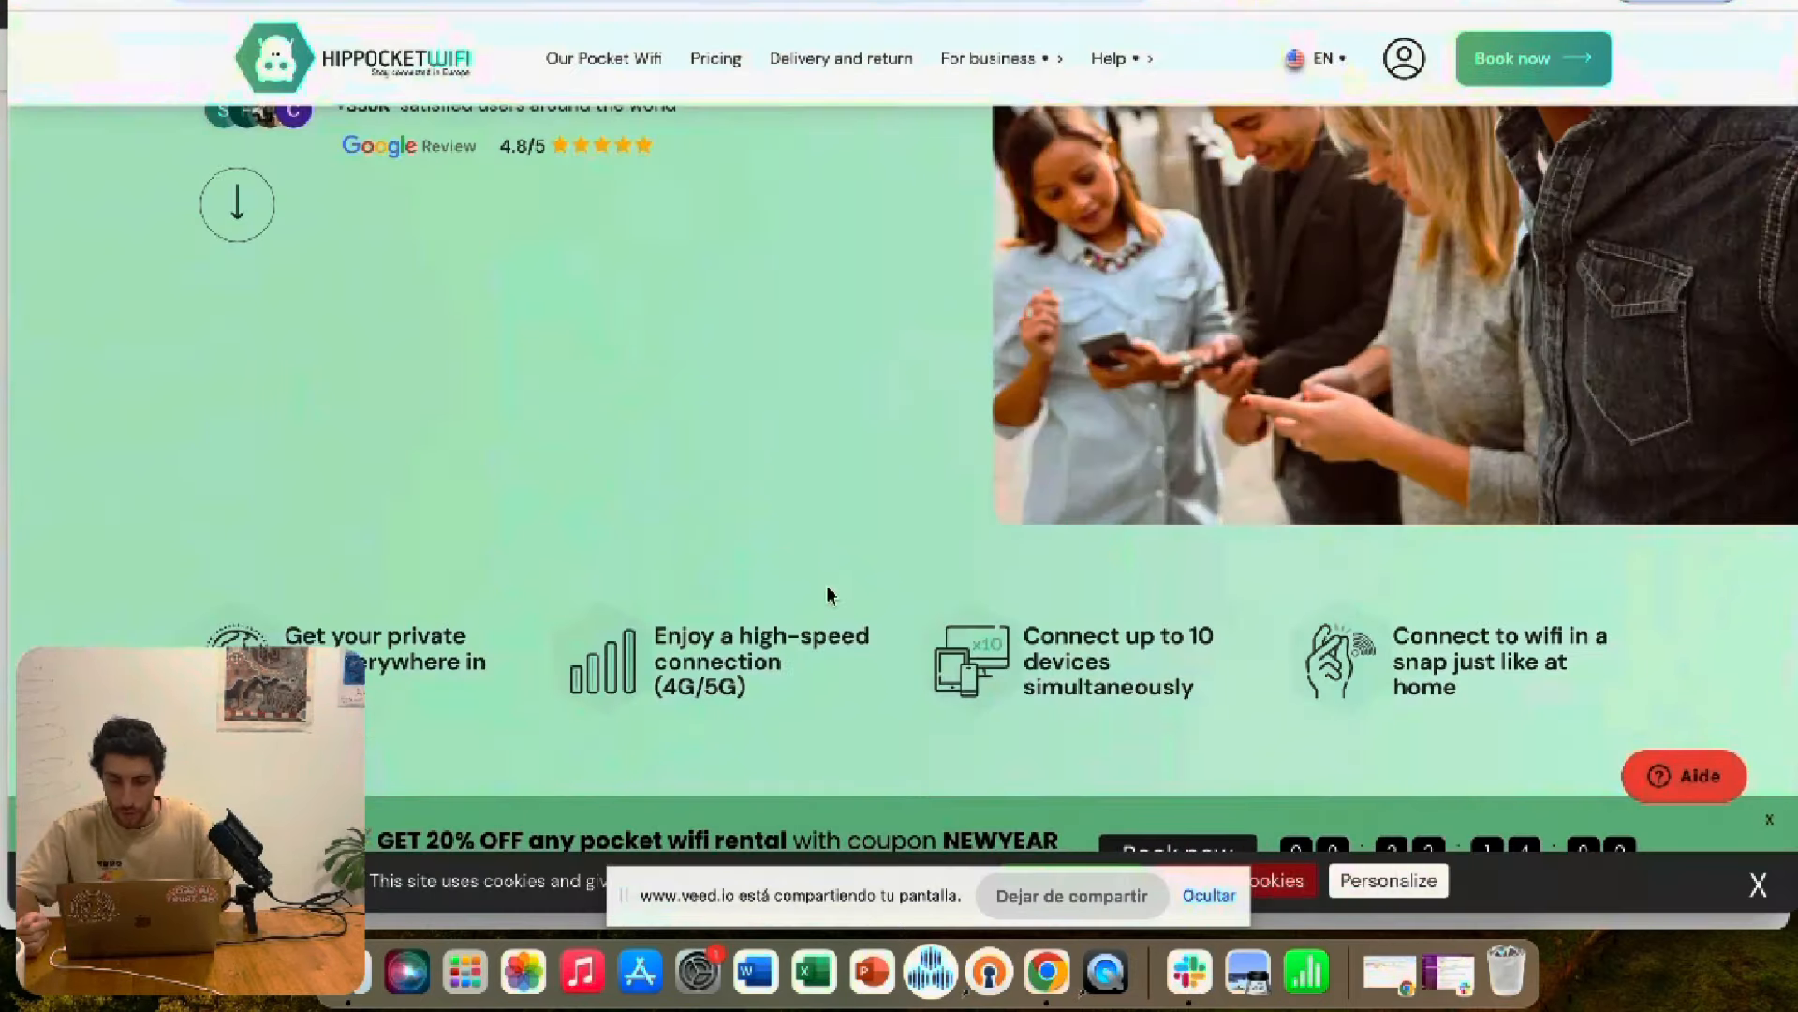
pyautogui.scroll(-8, 827, 587)
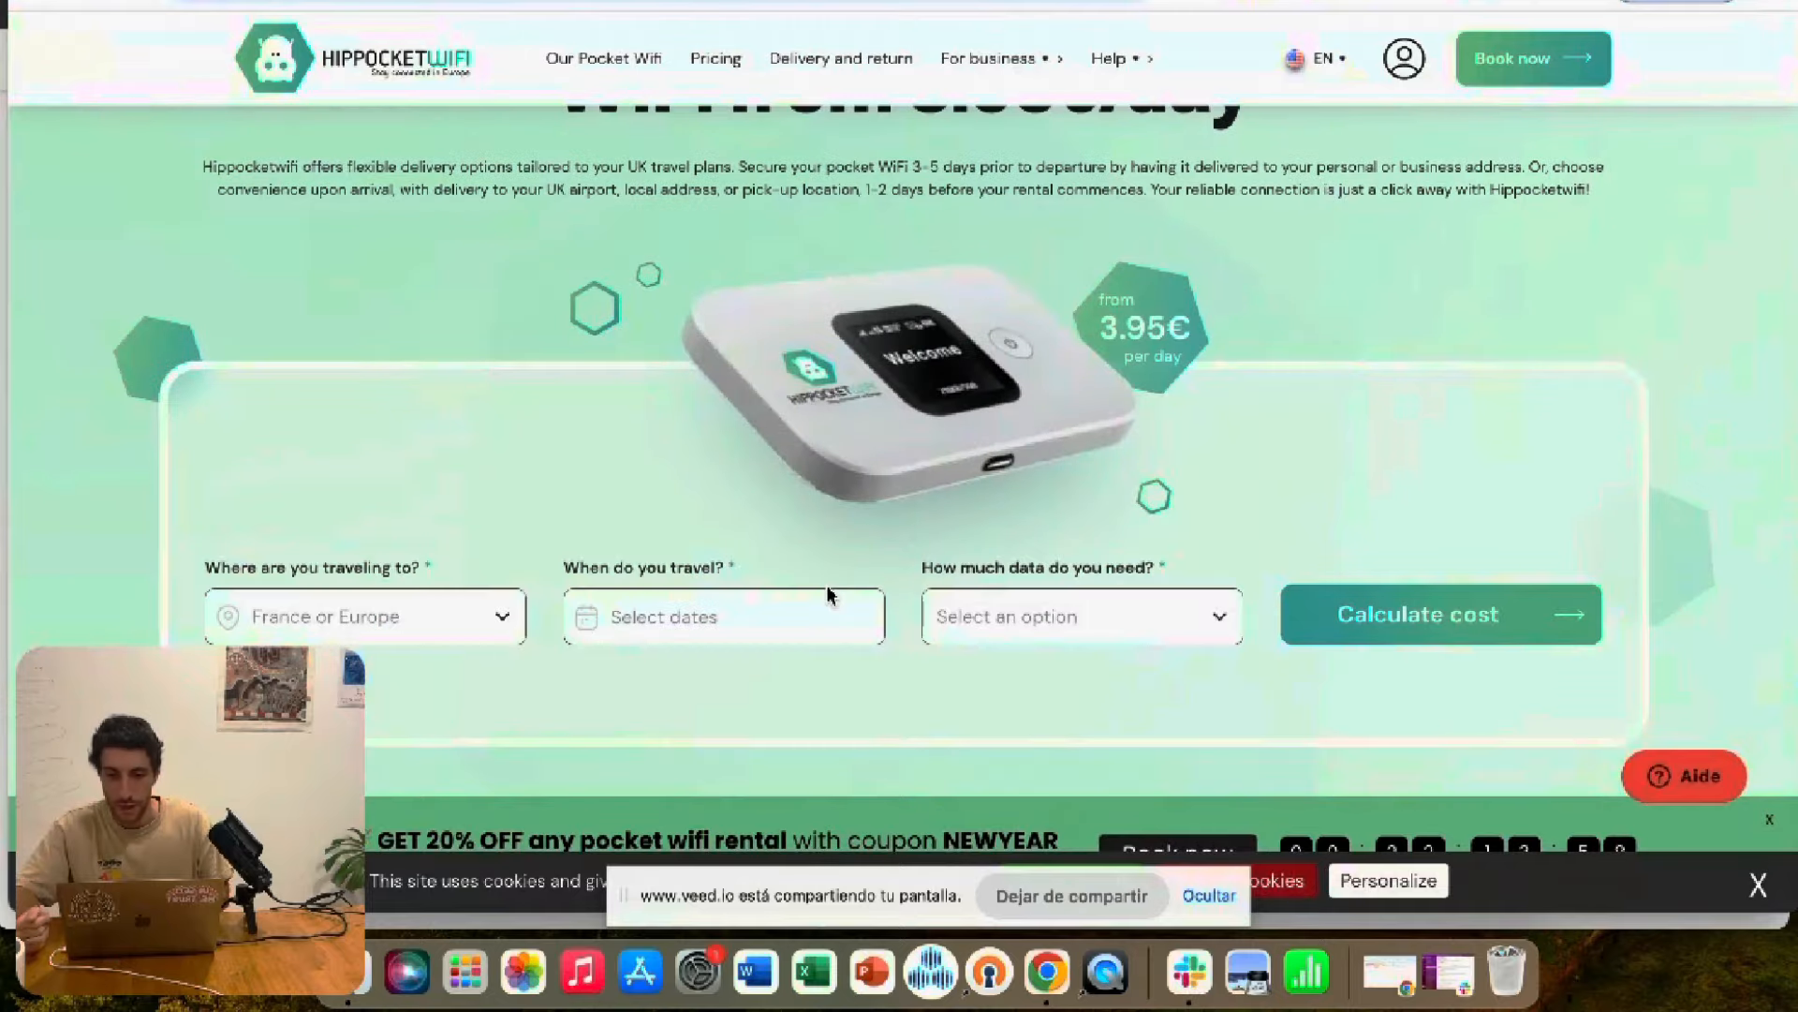
pyautogui.scroll(-4, 829, 593)
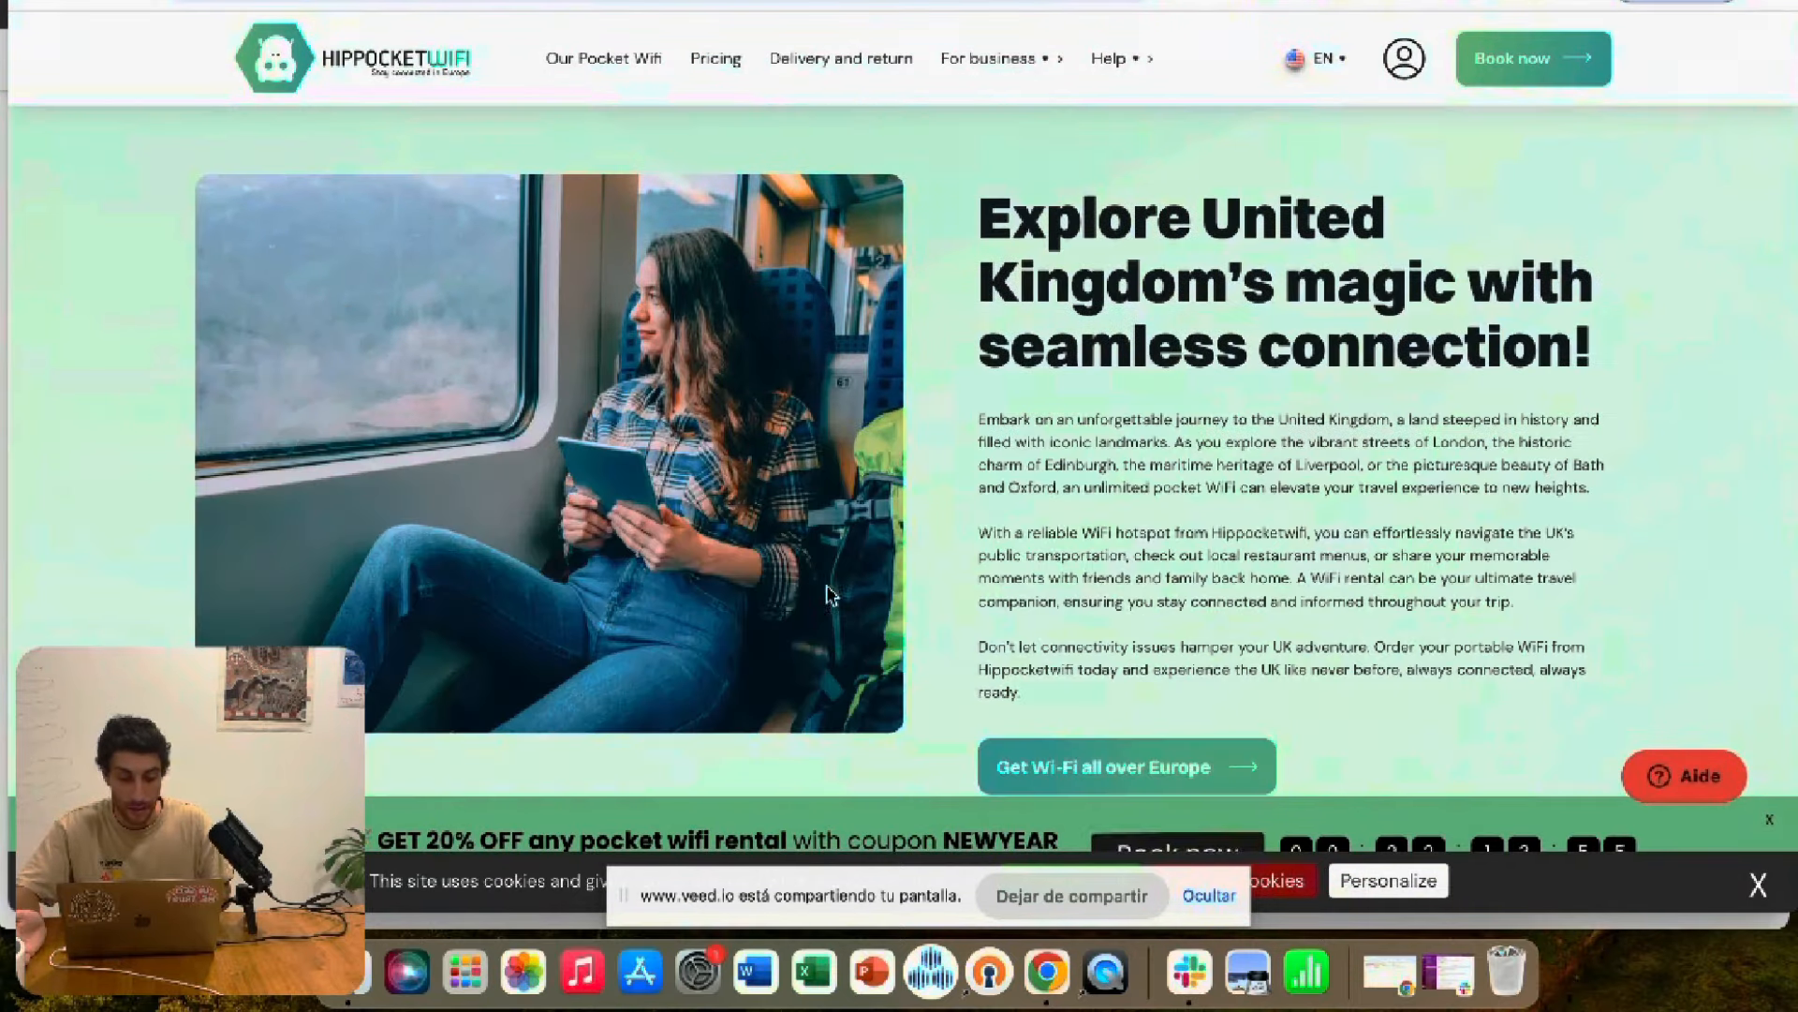
pyautogui.scroll(-1, 1143, 522)
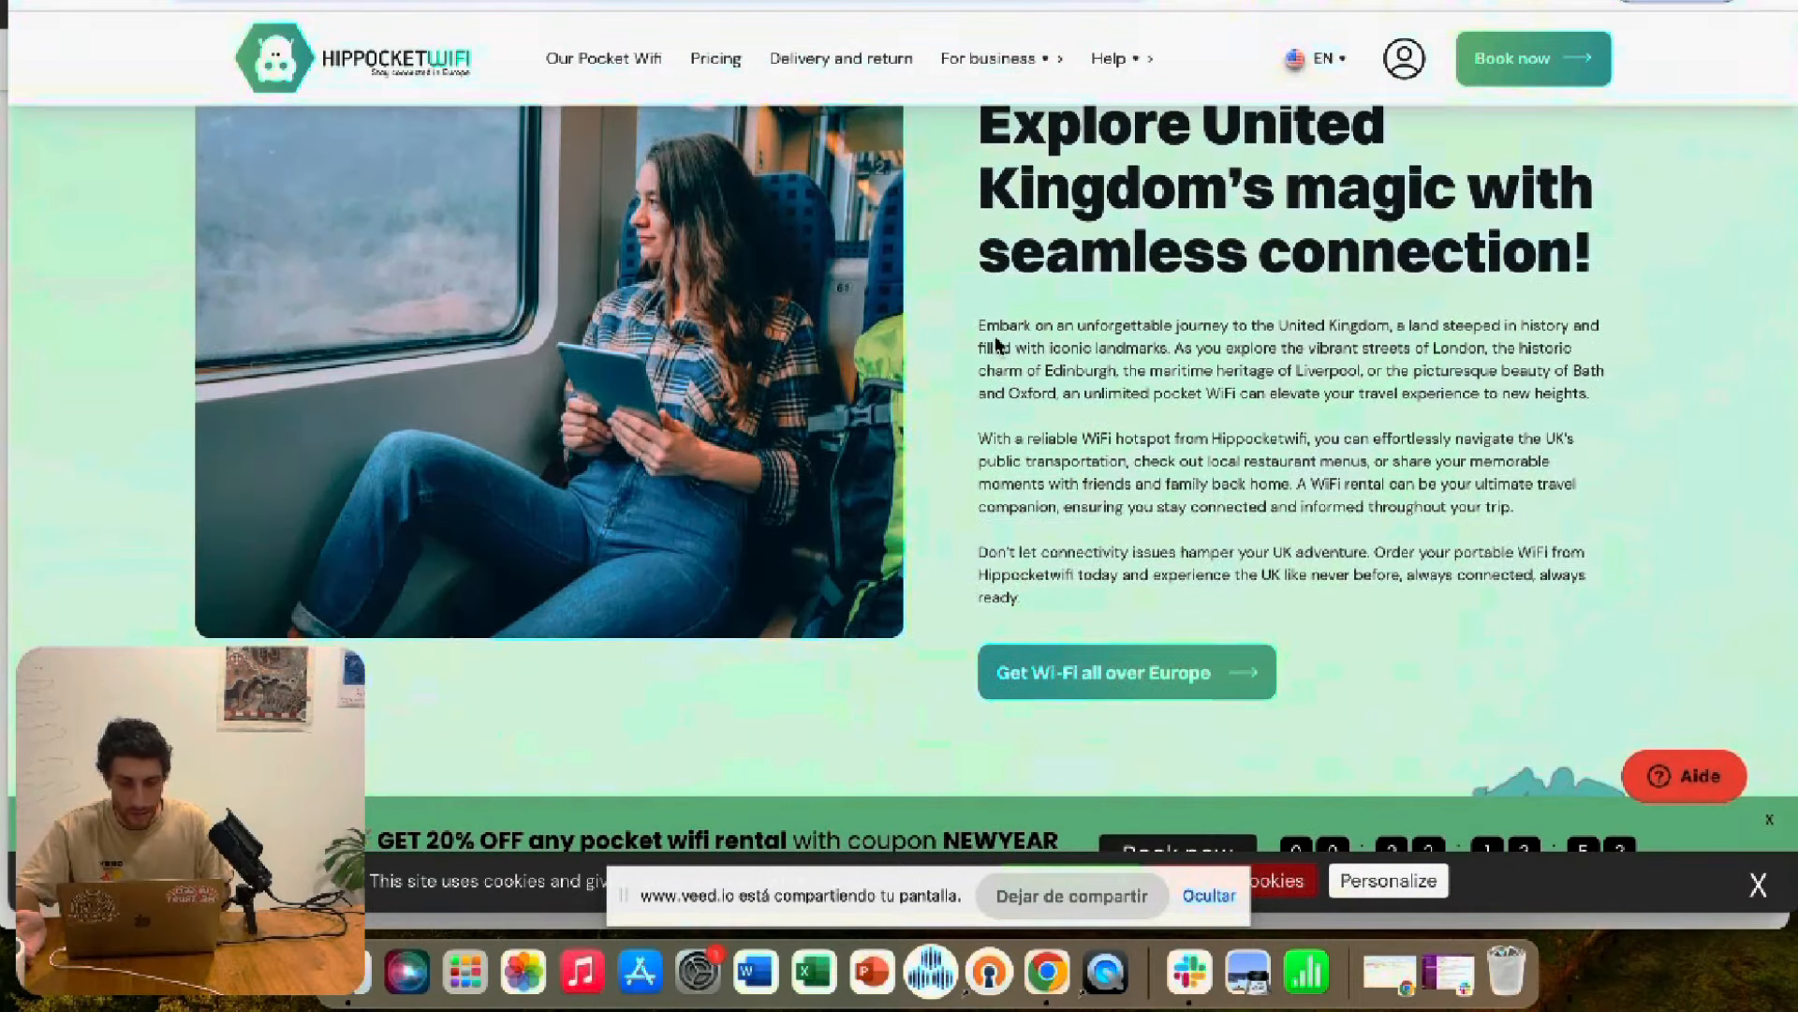
pyautogui.moveTo(979, 328); pyautogui.dragTo(1116, 574)
pyautogui.scroll(-1, 1119, 567)
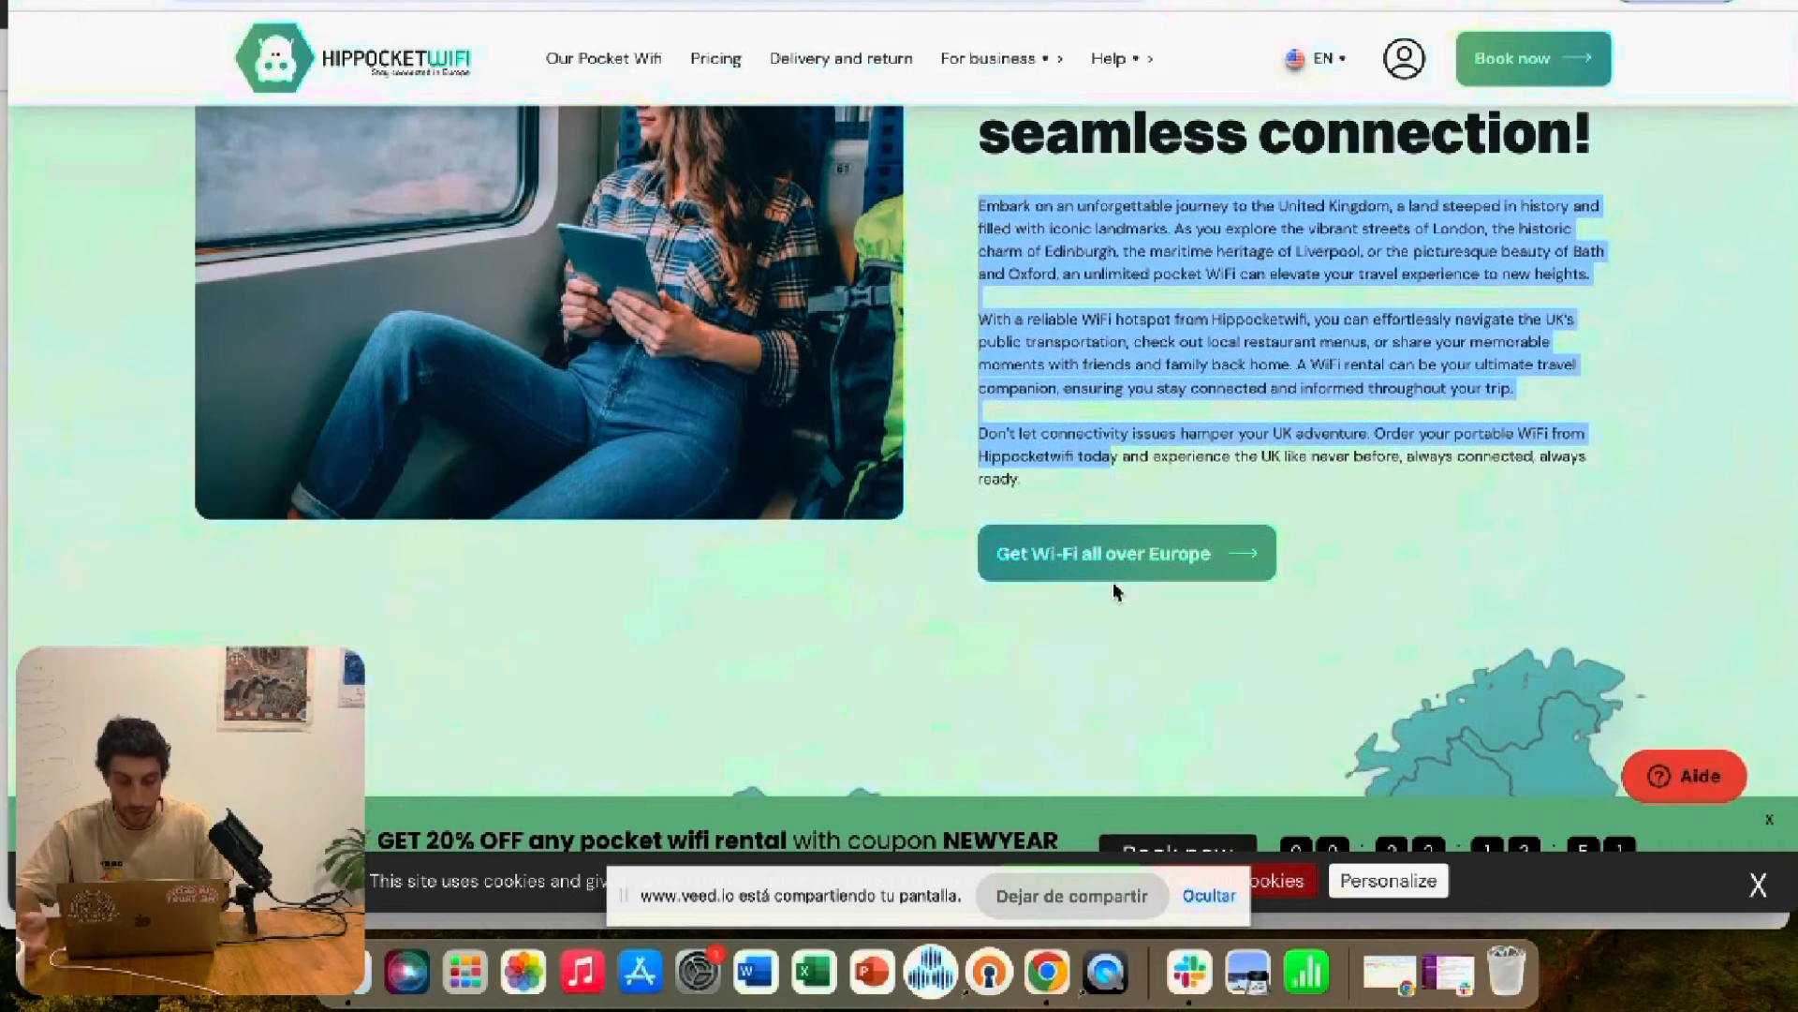
pyautogui.scroll(-1, 1124, 560)
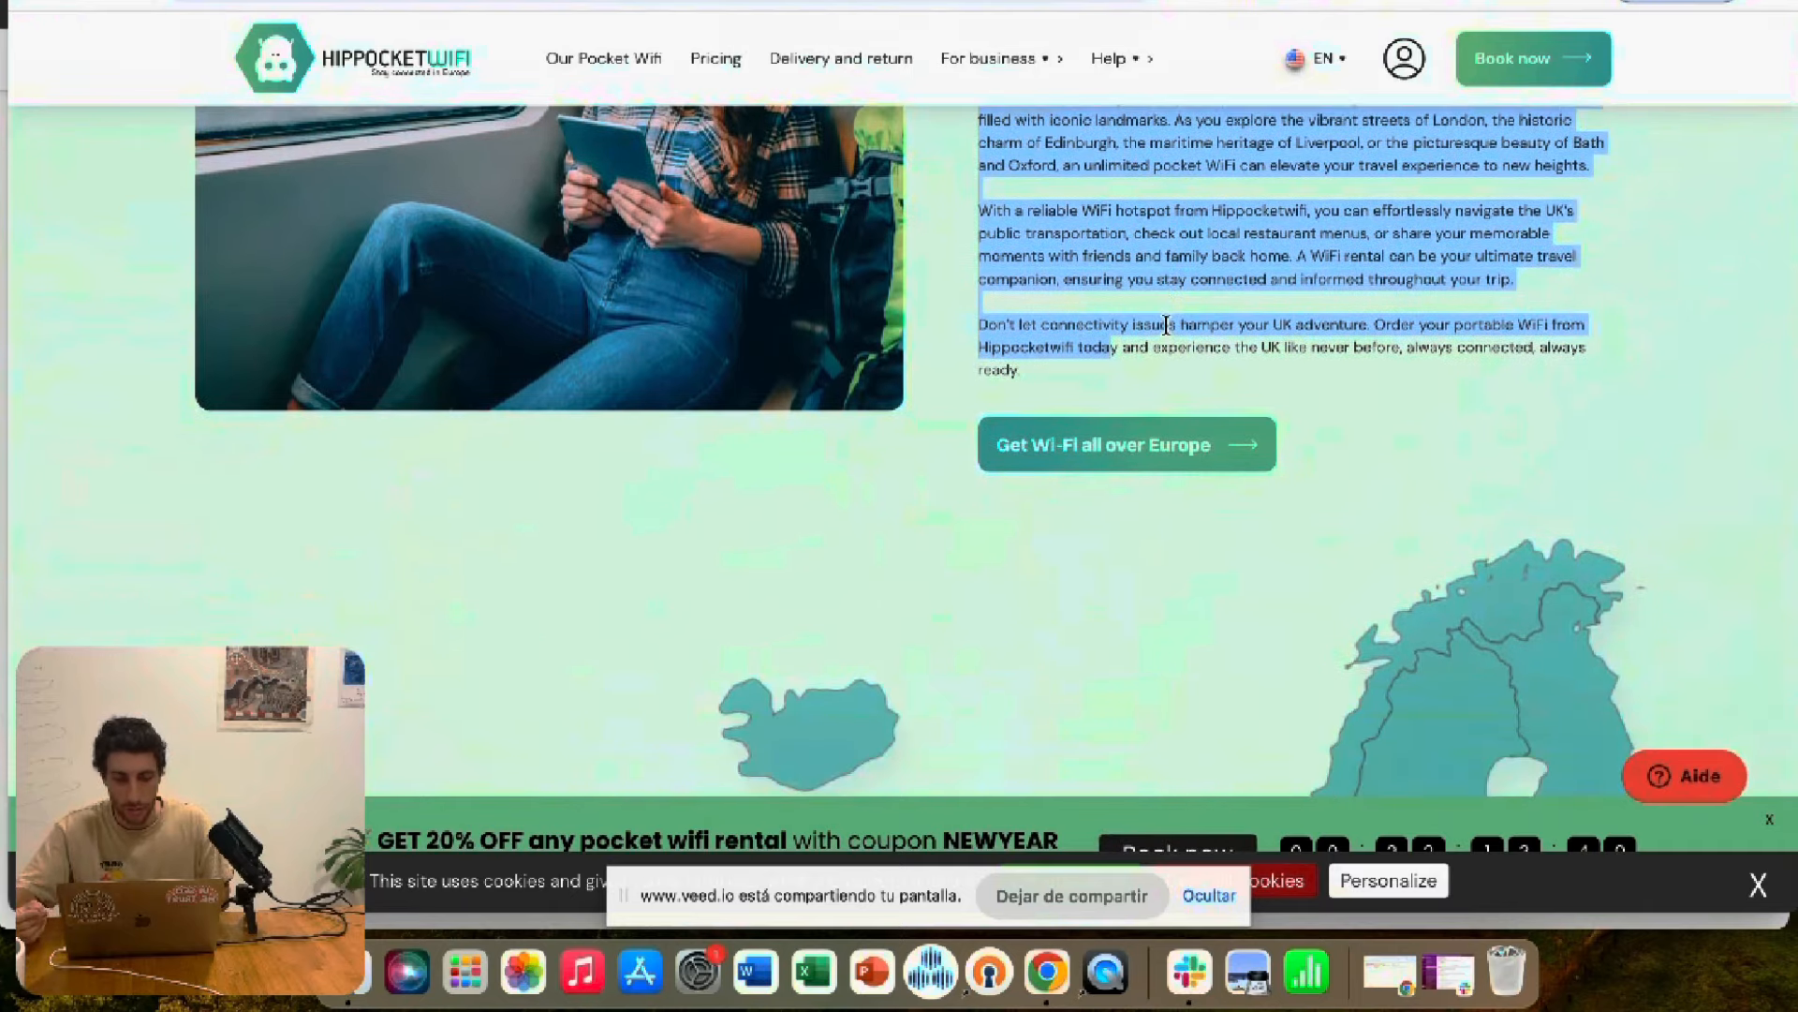
pyautogui.scroll(-10, 890, 413)
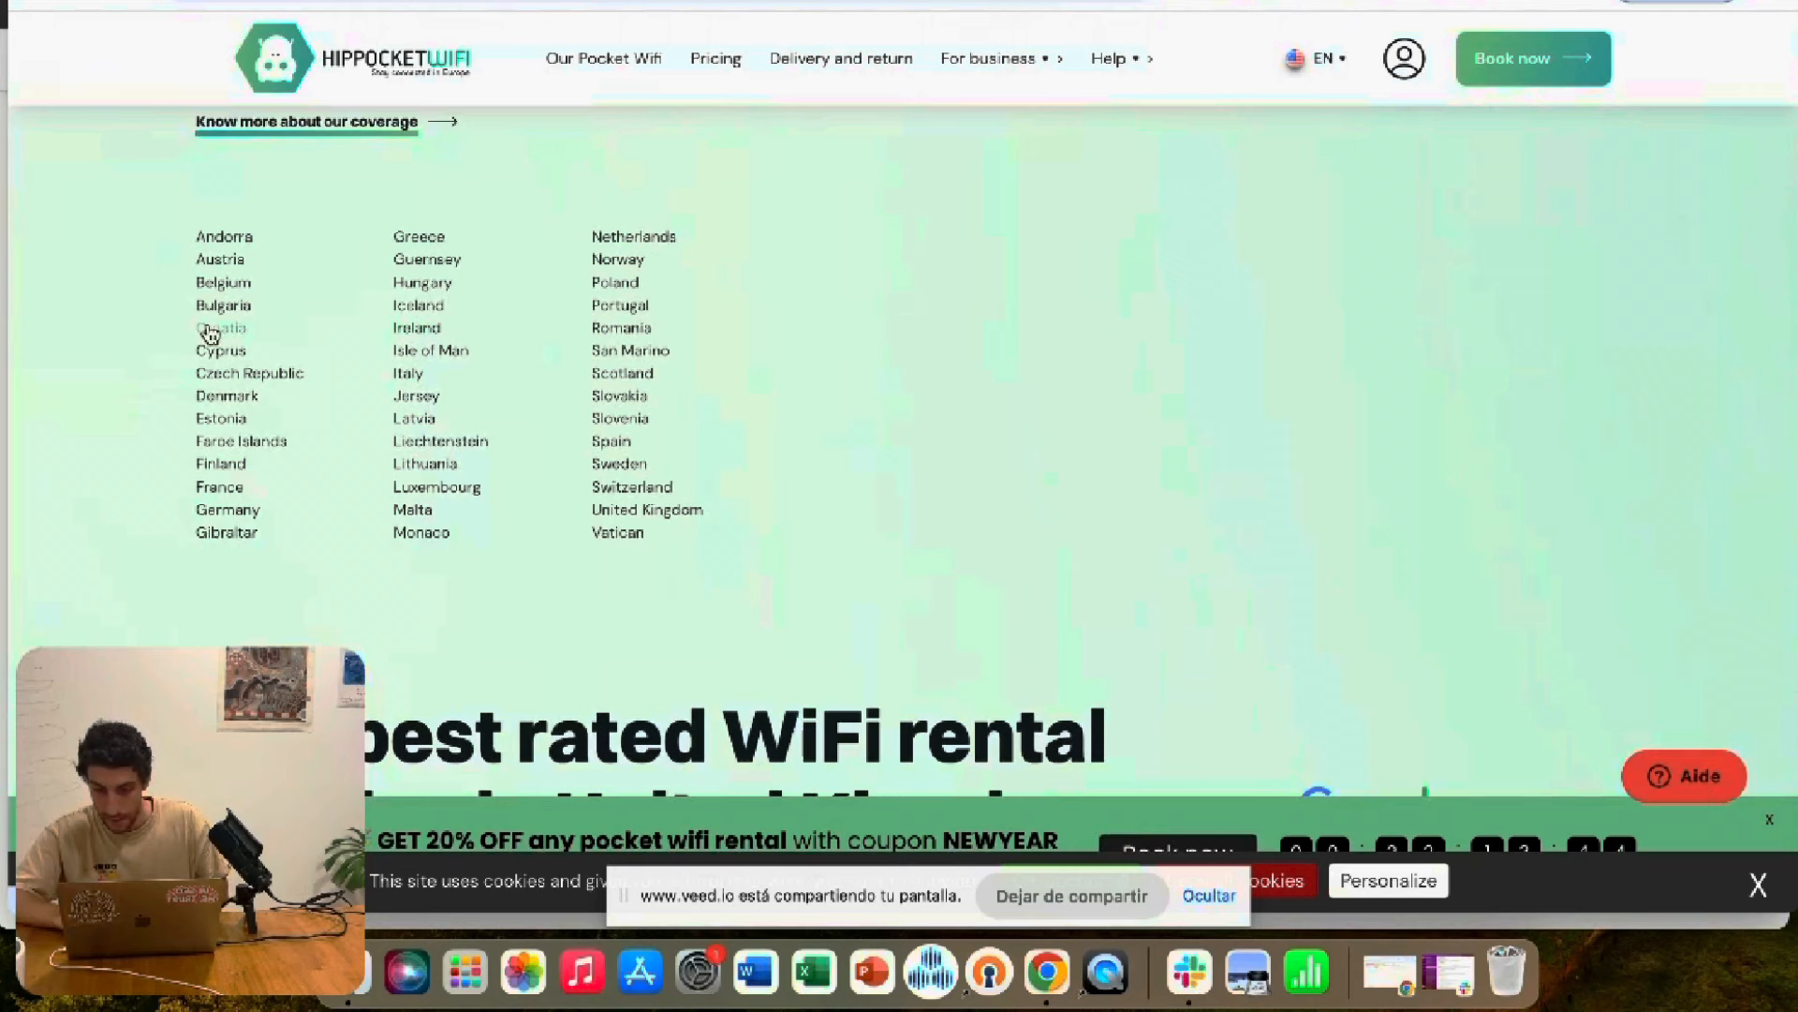
# - Examine the page's frequently asked questions, expanding the answers on what a pocket WiFi is and the advantages of renting one
pyautogui.scroll(-10, 281, 637)
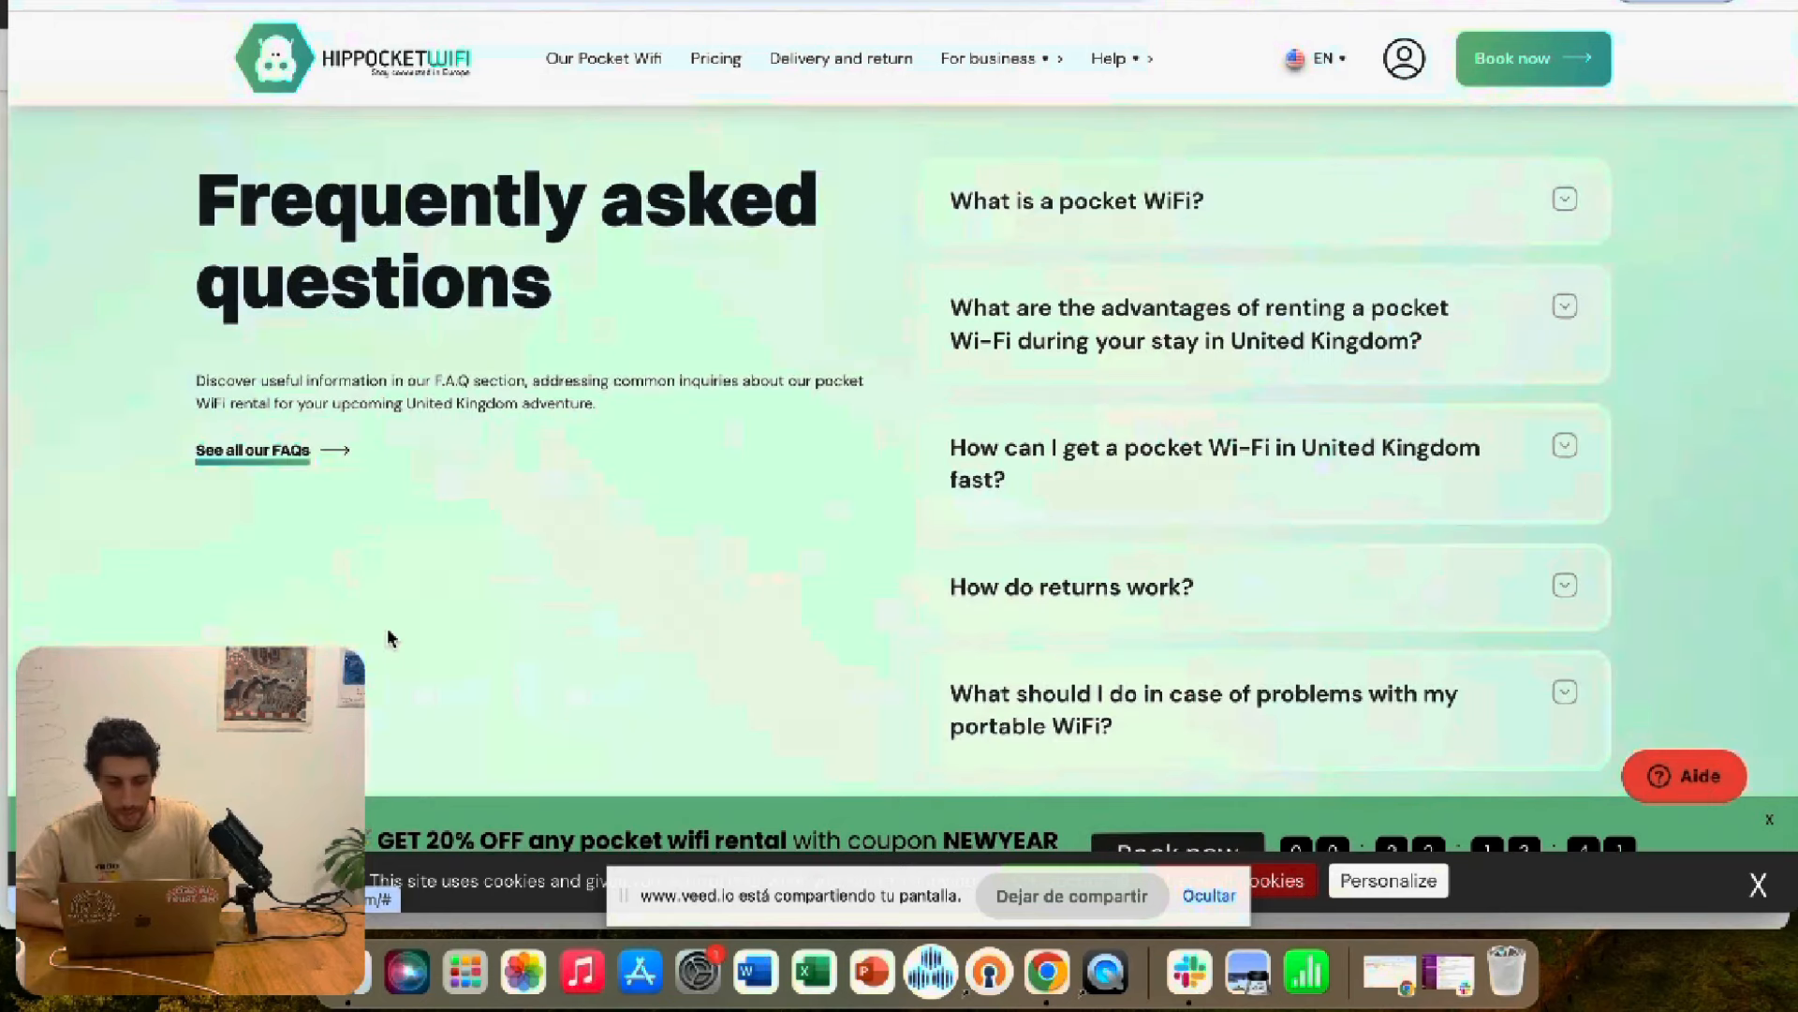
pyautogui.scroll(-2, 389, 637)
pyautogui.scroll(2, 924, 349)
pyautogui.click(1087, 240)
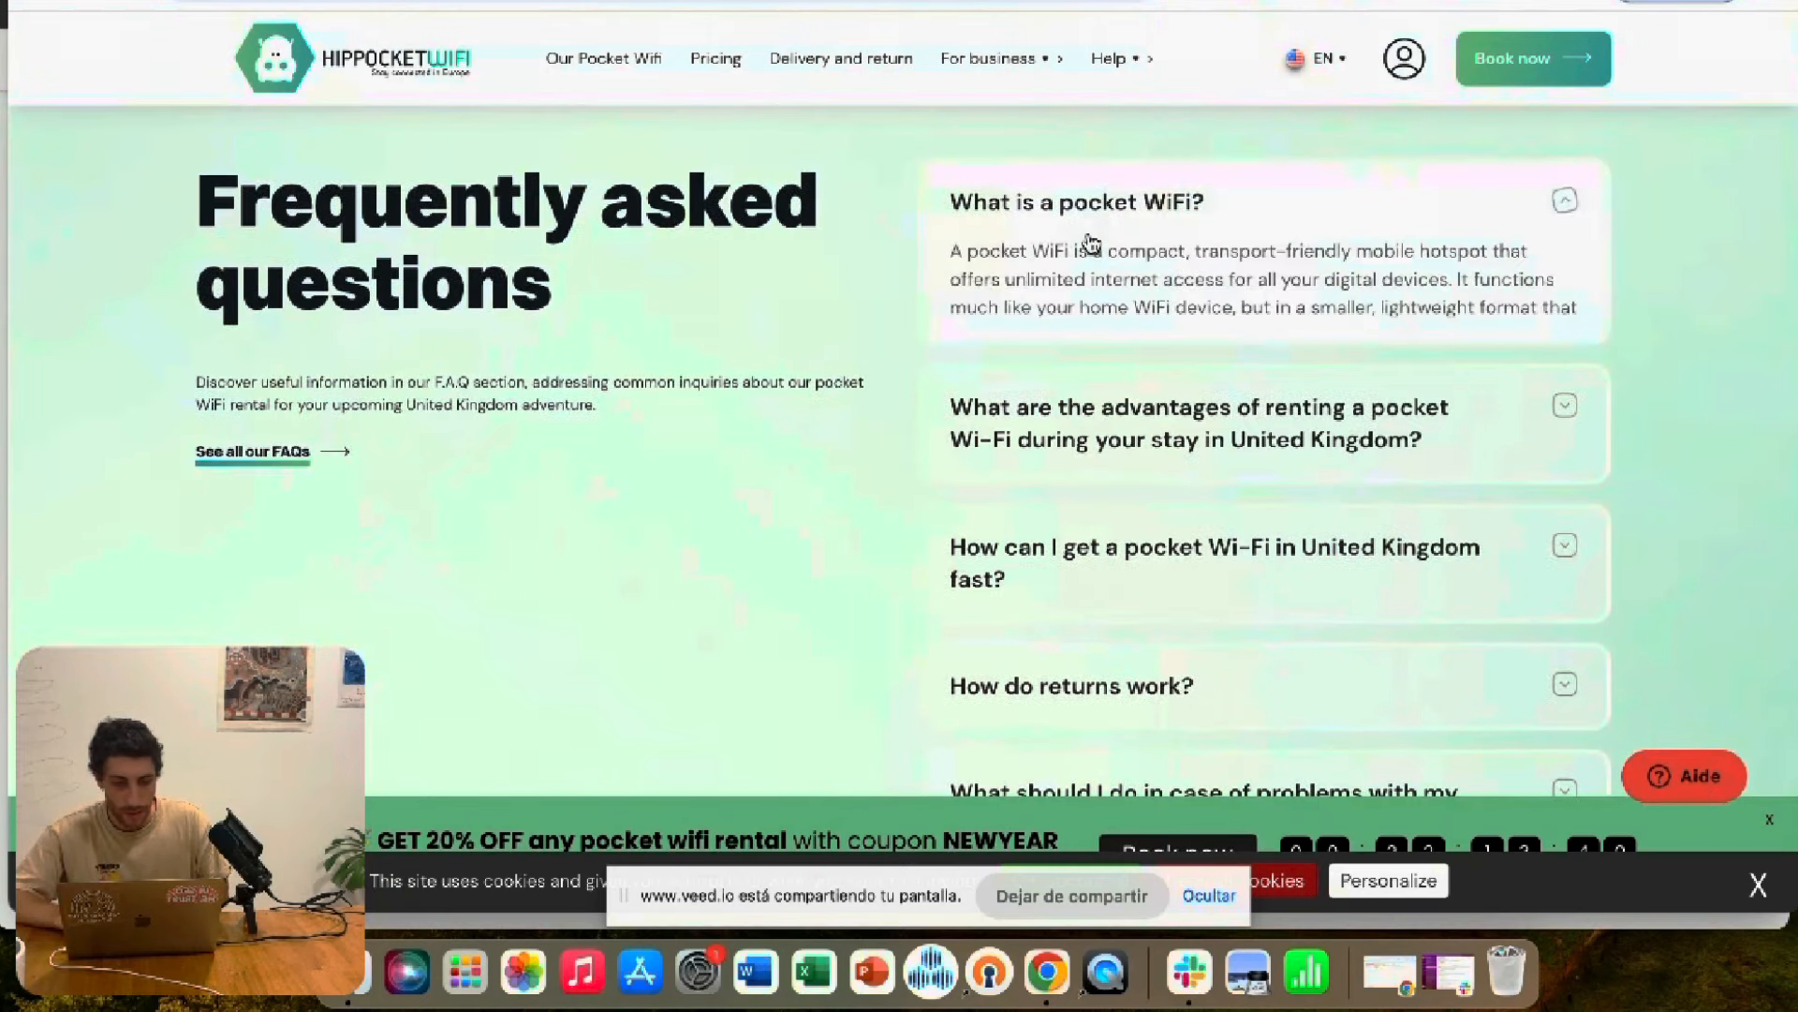
pyautogui.click(1110, 532)
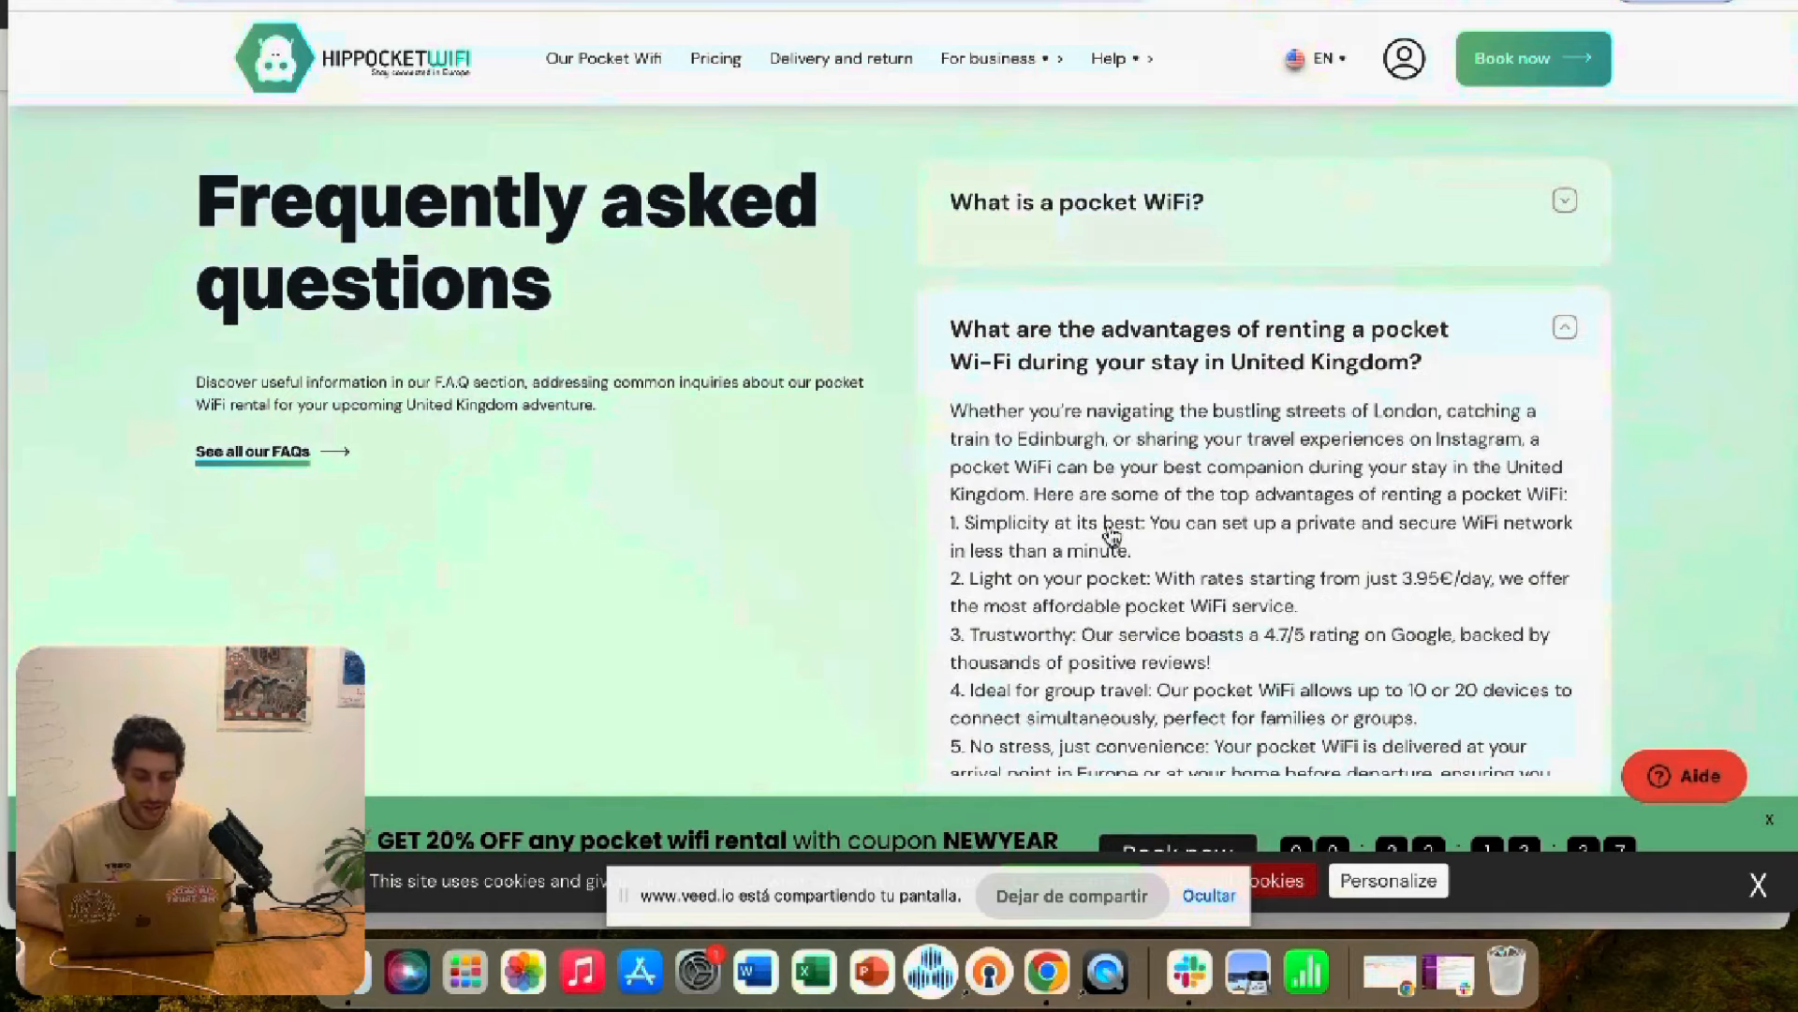
pyautogui.scroll(-2, 1112, 536)
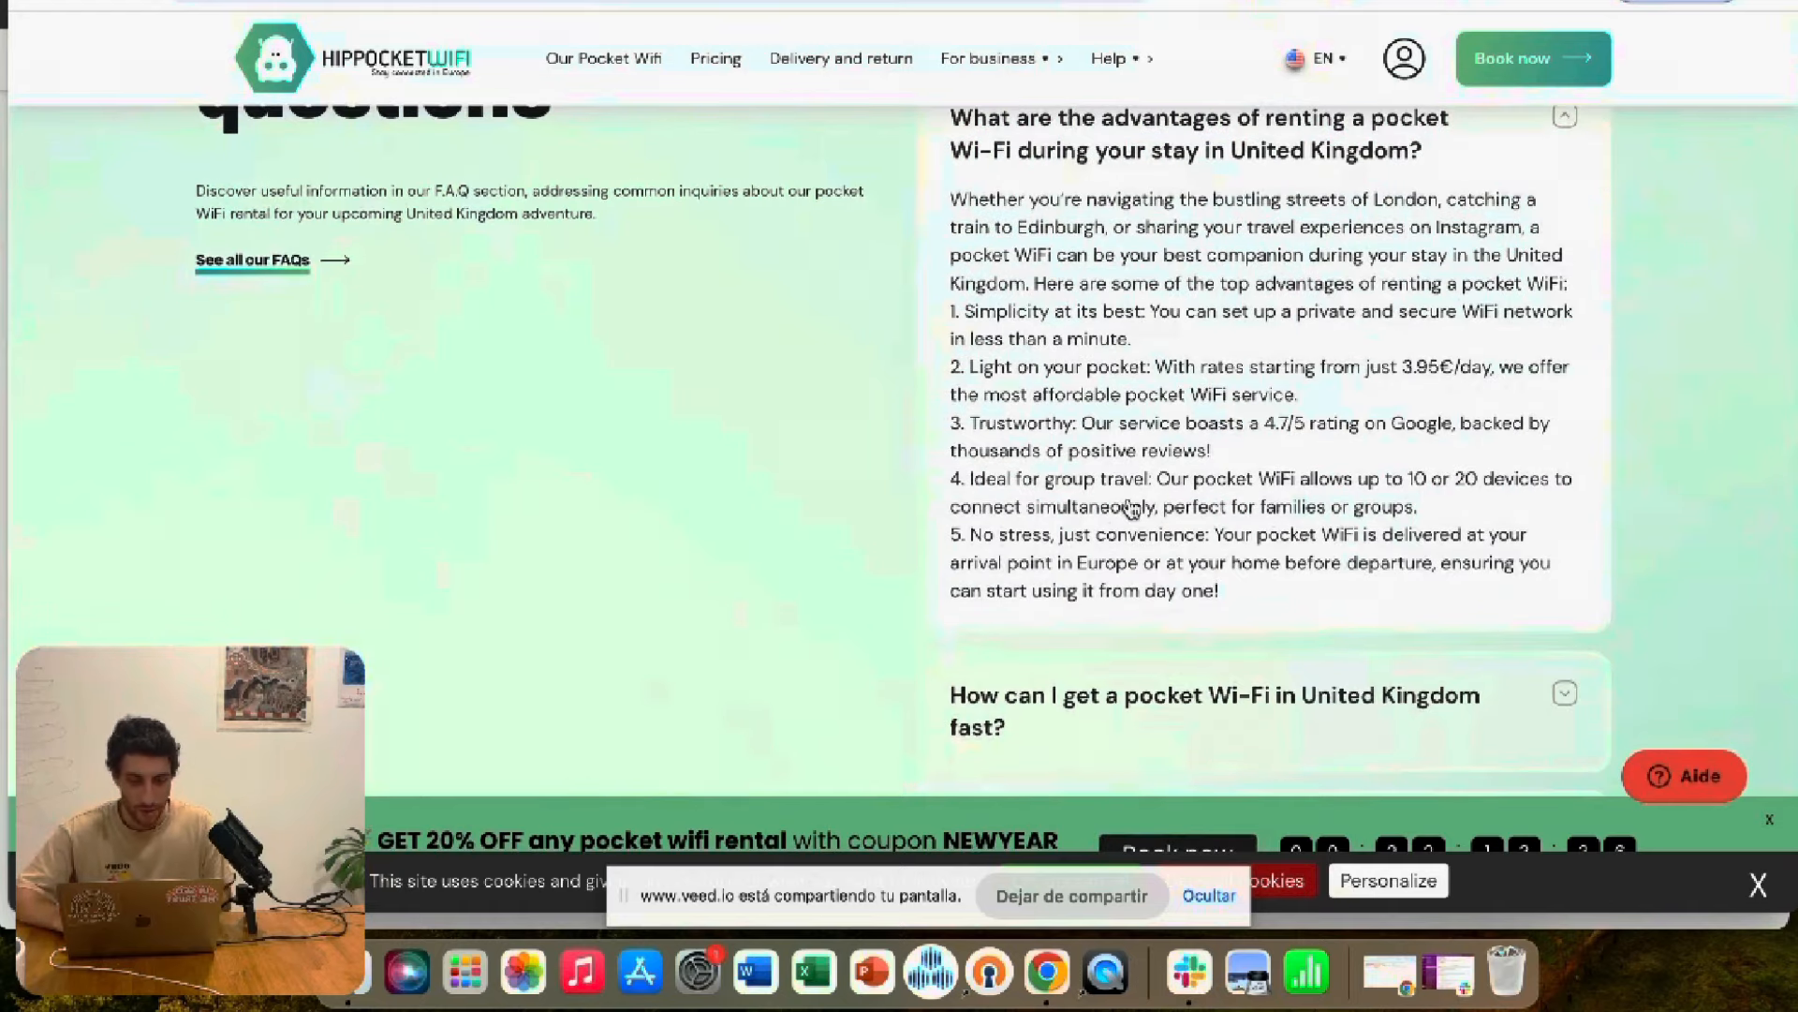
pyautogui.click(1303, 159)
pyautogui.scroll(15, 722, 378)
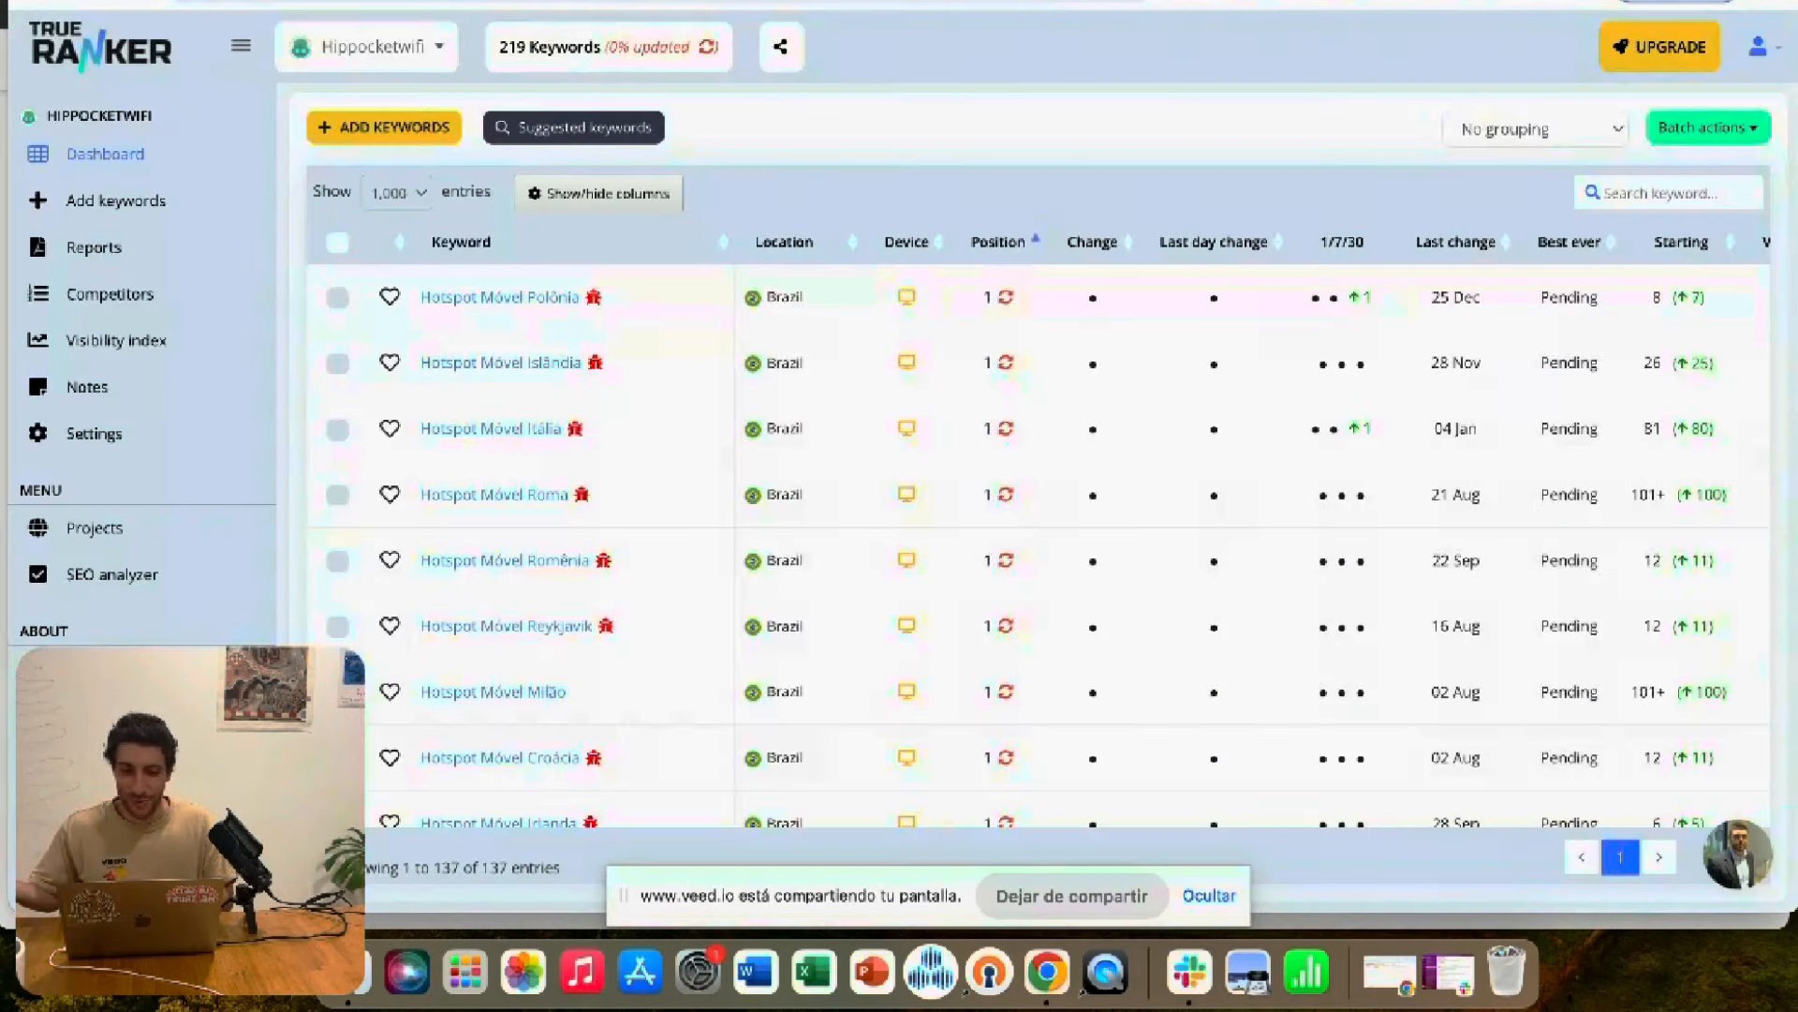
# - In TrueRanker, examine the Hippocketwifi landing-page filters, average position and position distribution
pyautogui.scroll(10, 847, 137)
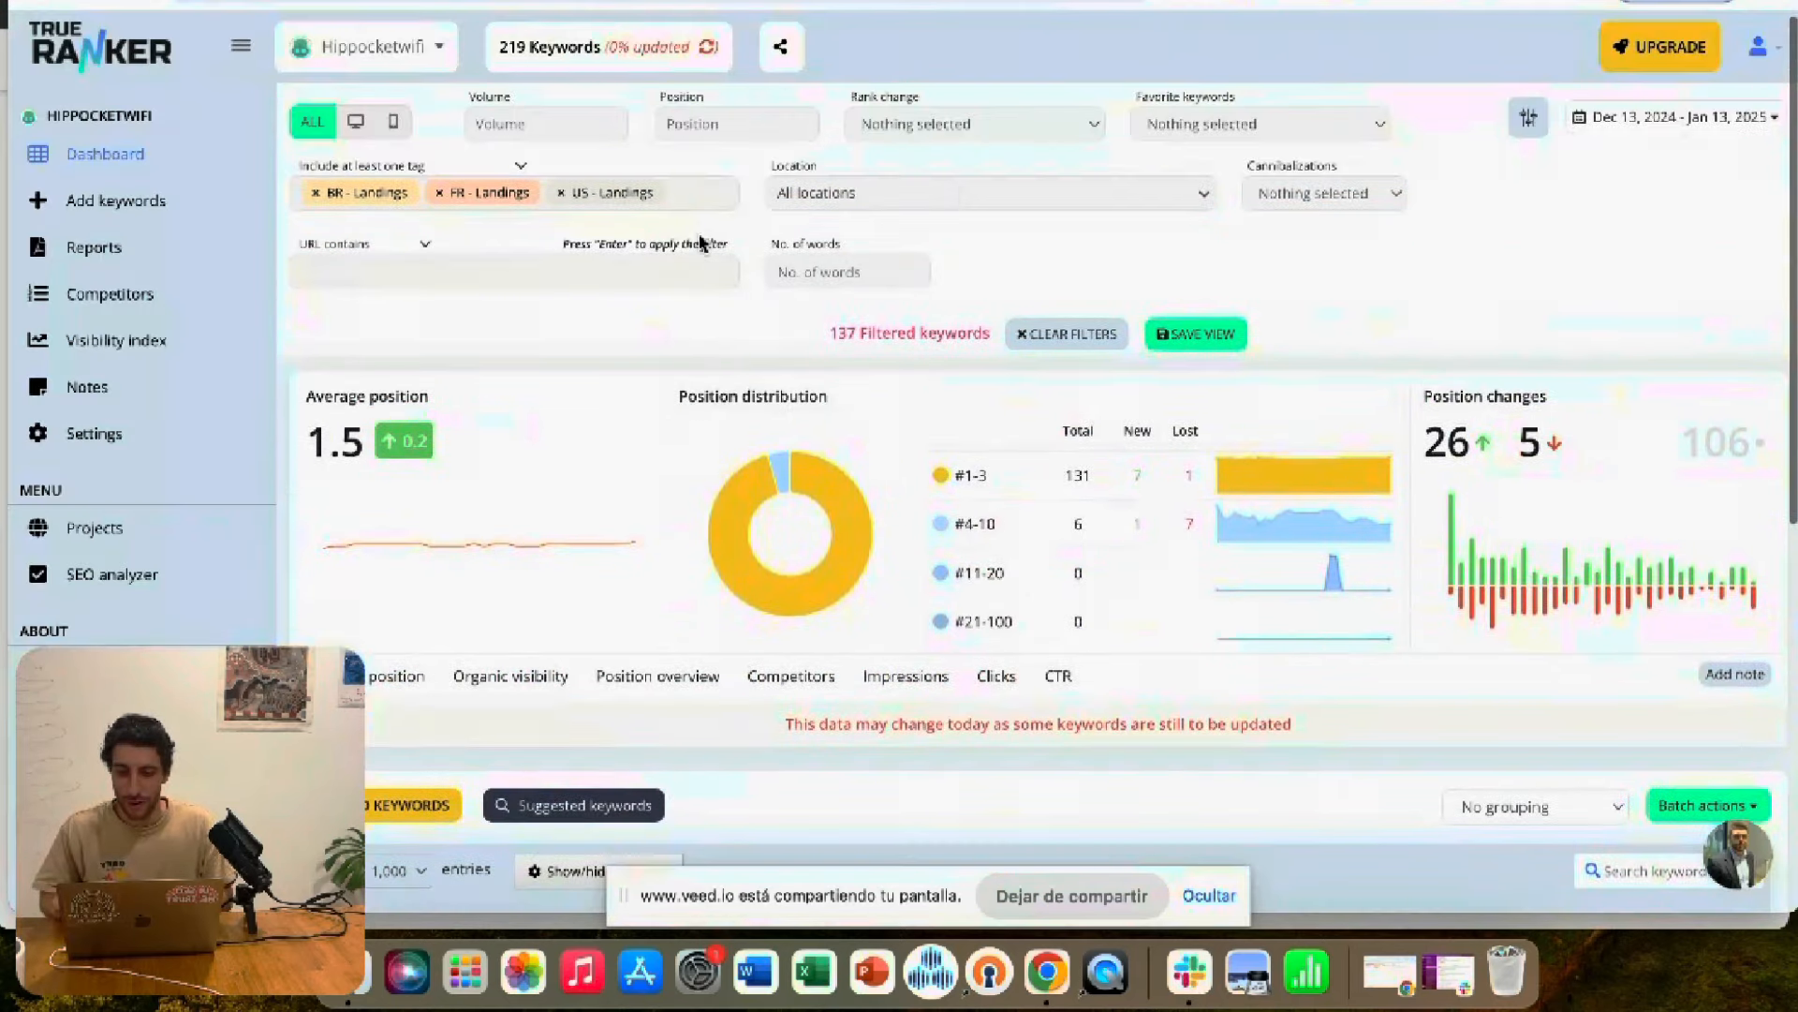
pyautogui.scroll(-5, 701, 243)
pyautogui.scroll(6, 702, 241)
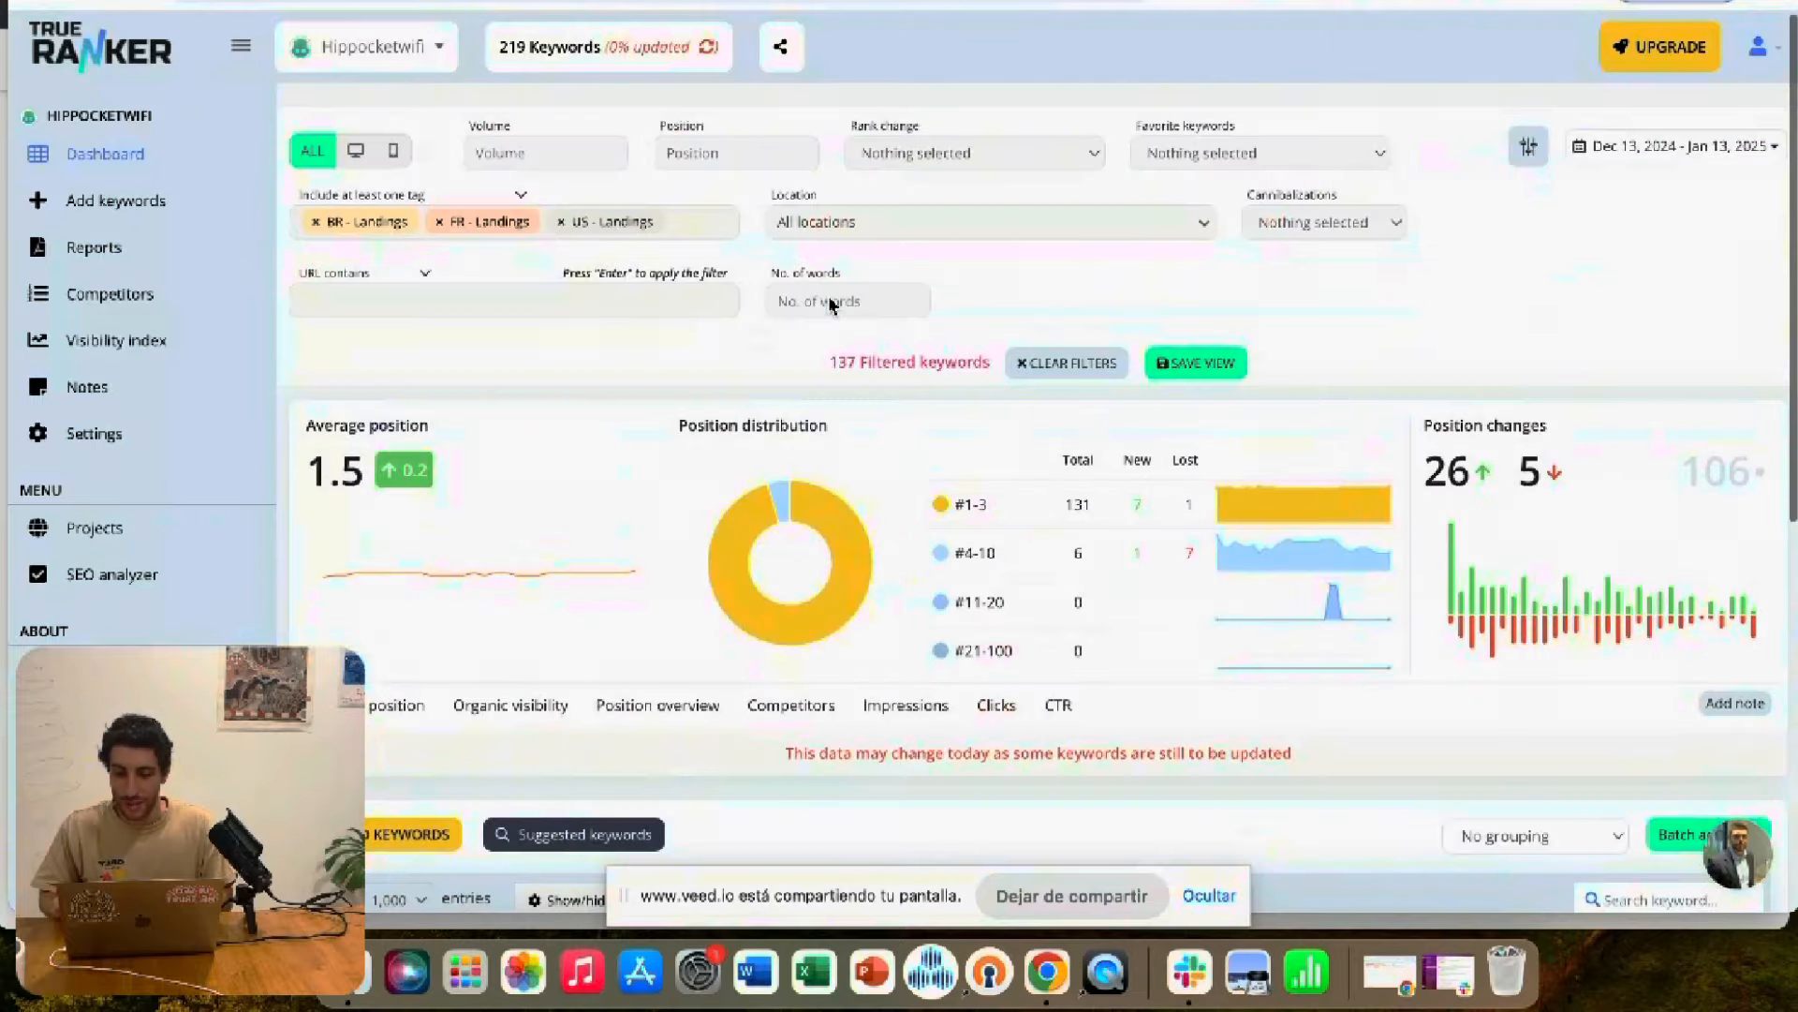
pyautogui.scroll(-1, 829, 303)
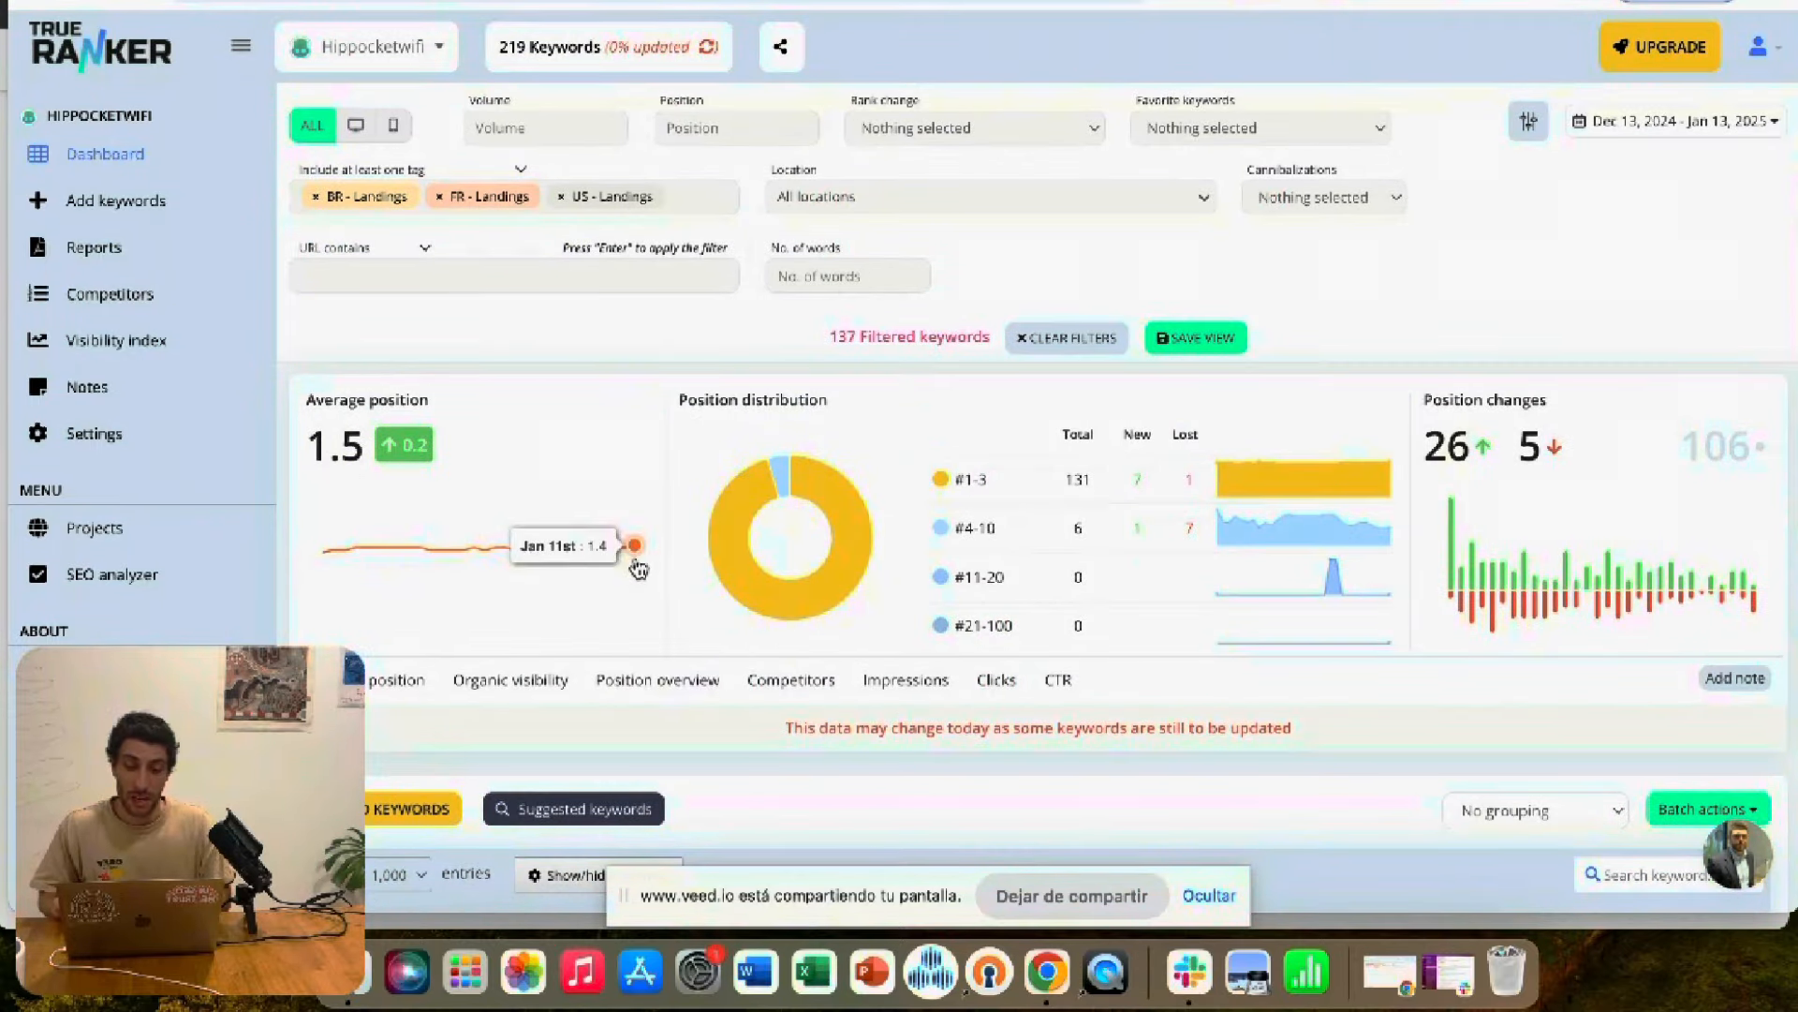
# - Examine the ranked keyword table from the Brazilian Hotspot Móvel keywords through the French Pocket Wifi keywords
pyautogui.scroll(-8, 637, 569)
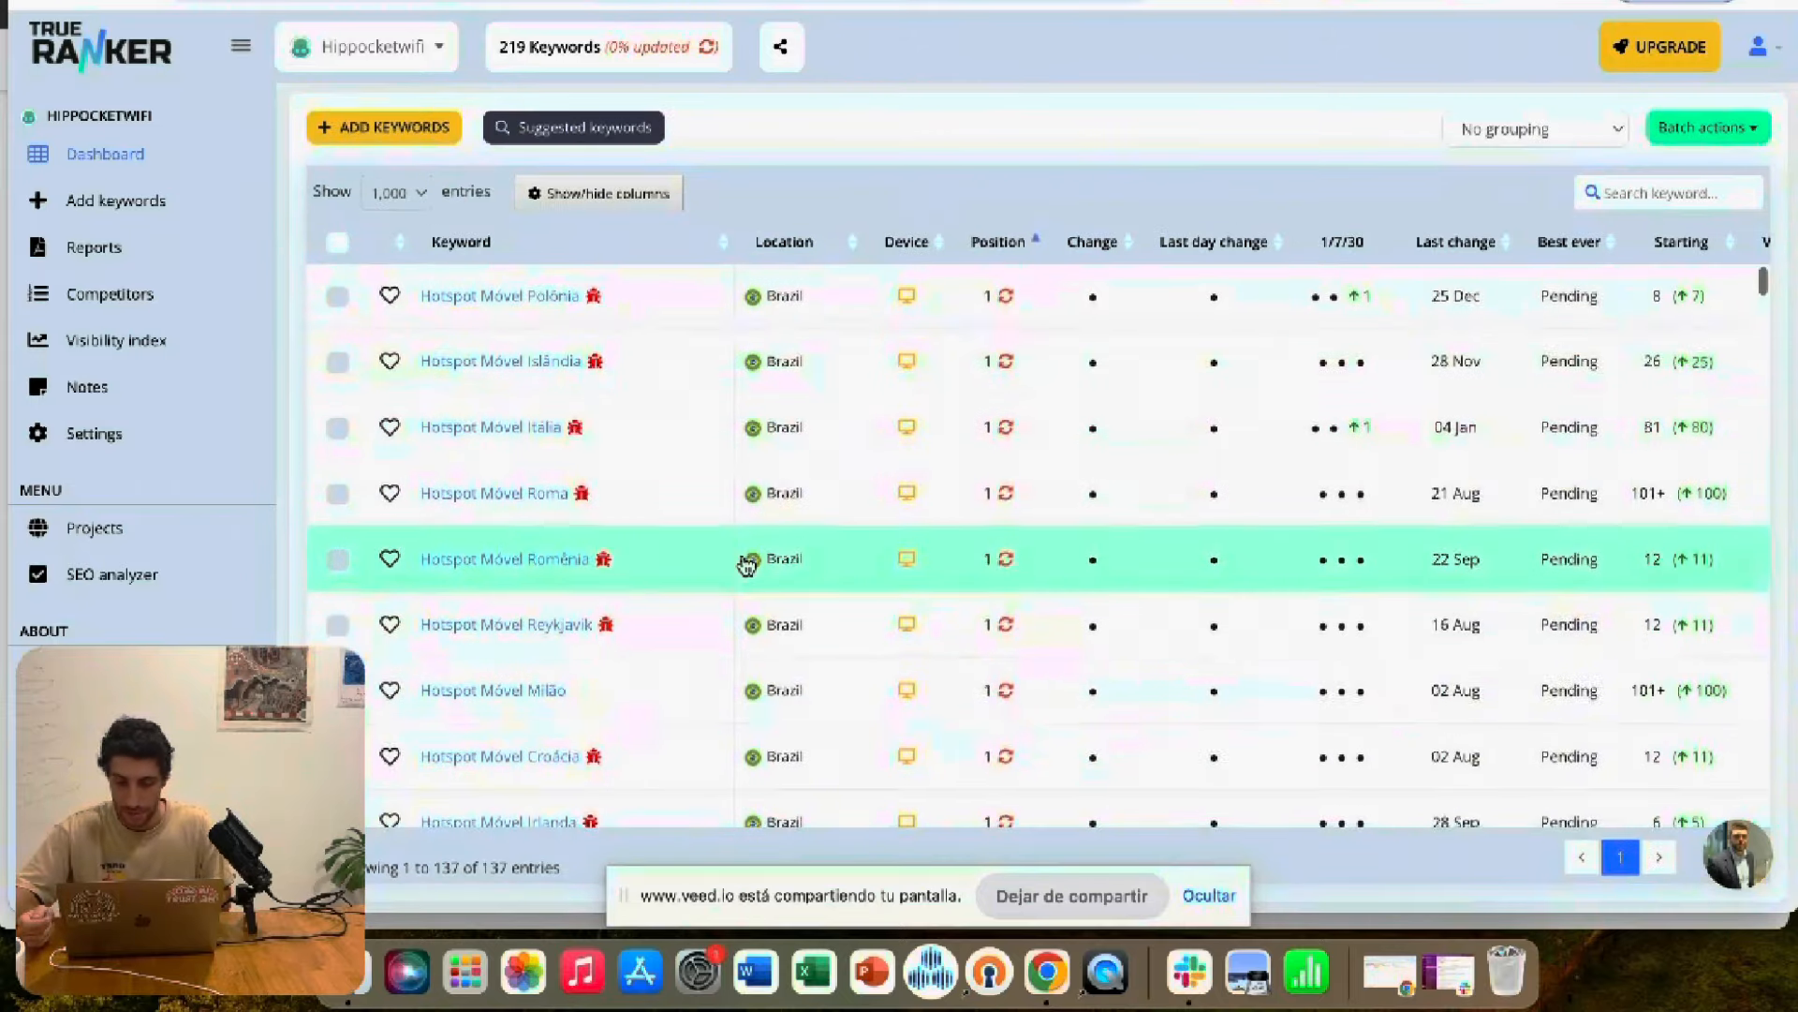
pyautogui.scroll(-2, 750, 560)
pyautogui.scroll(-5, 746, 564)
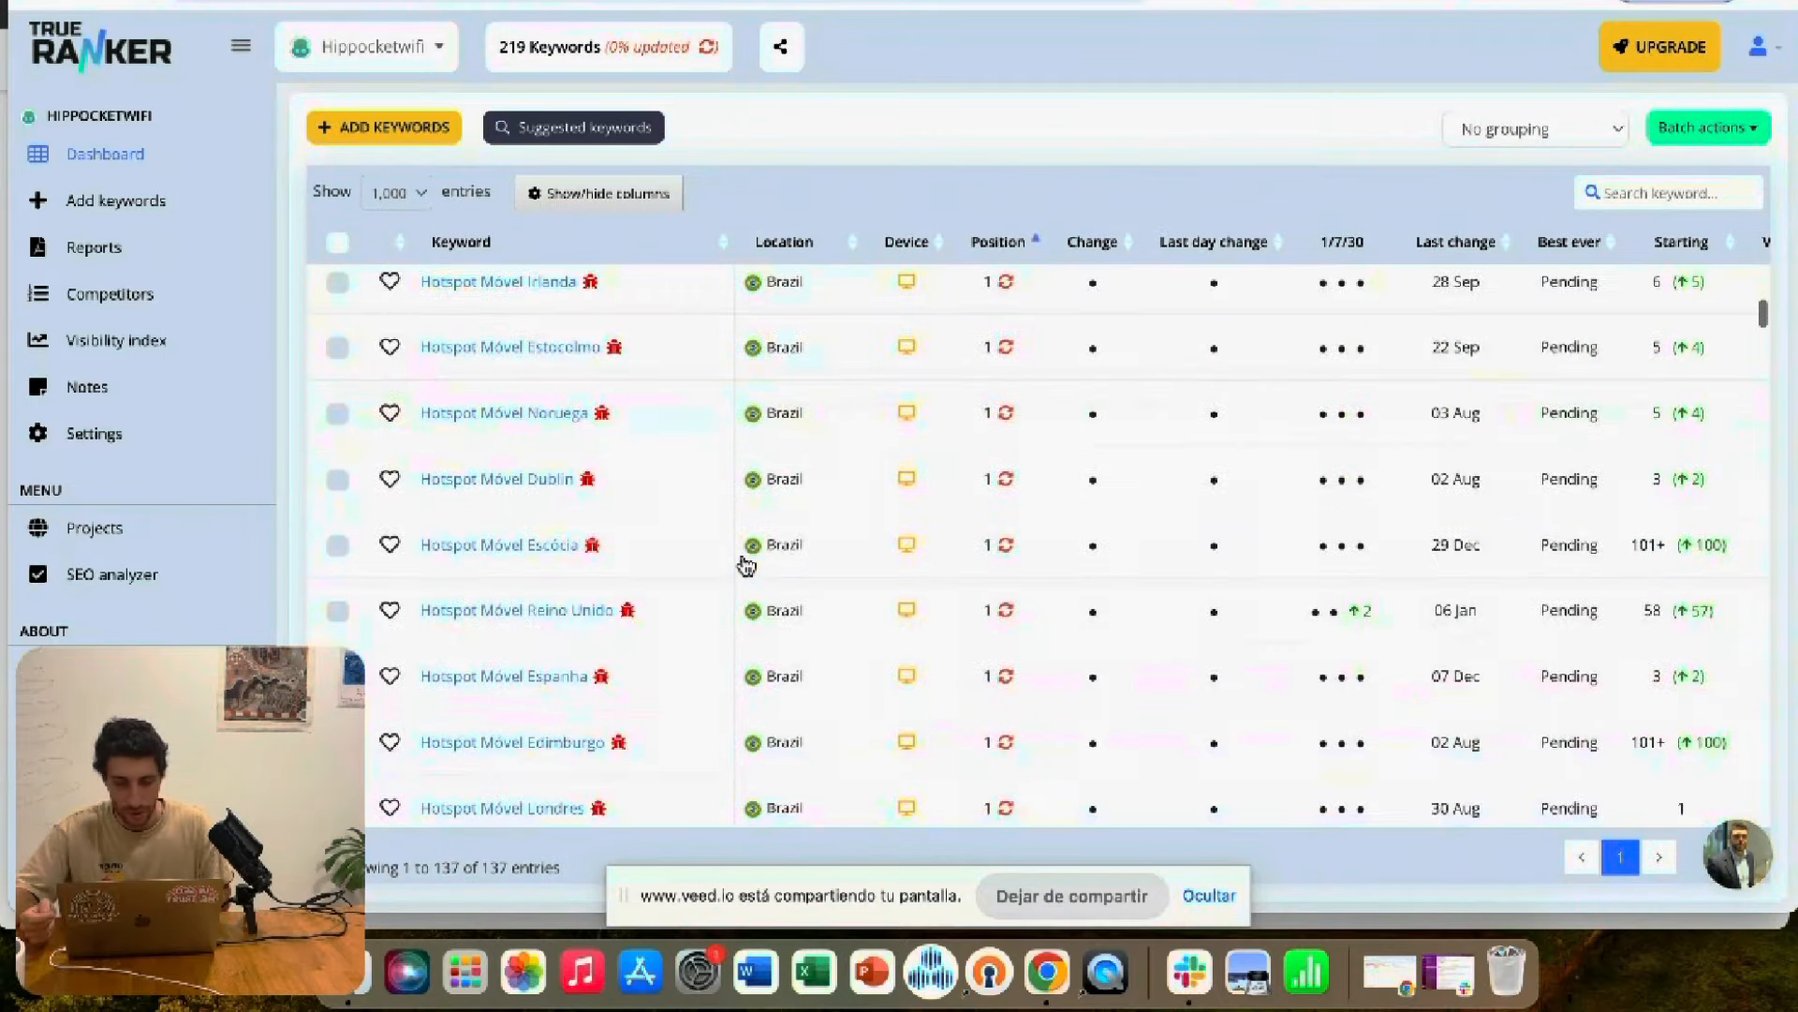
pyautogui.scroll(-10, 746, 565)
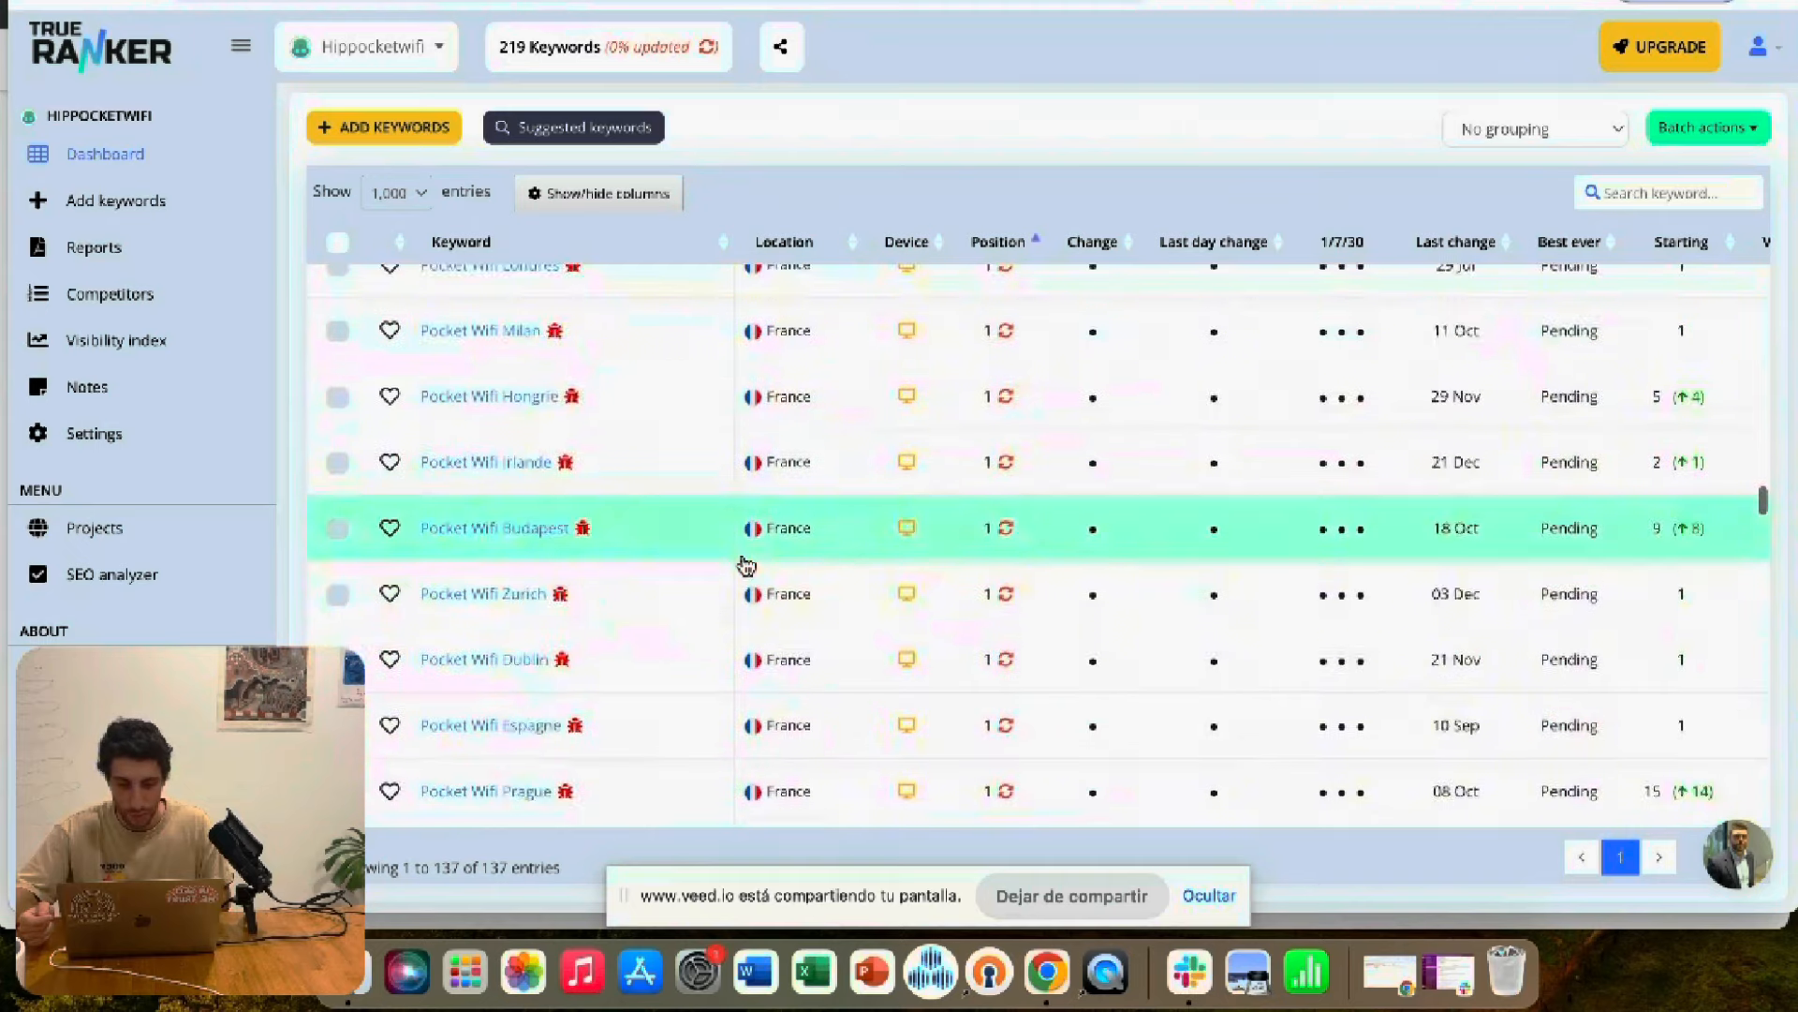
pyautogui.scroll(-1, 745, 566)
pyautogui.scroll(3, 635, 412)
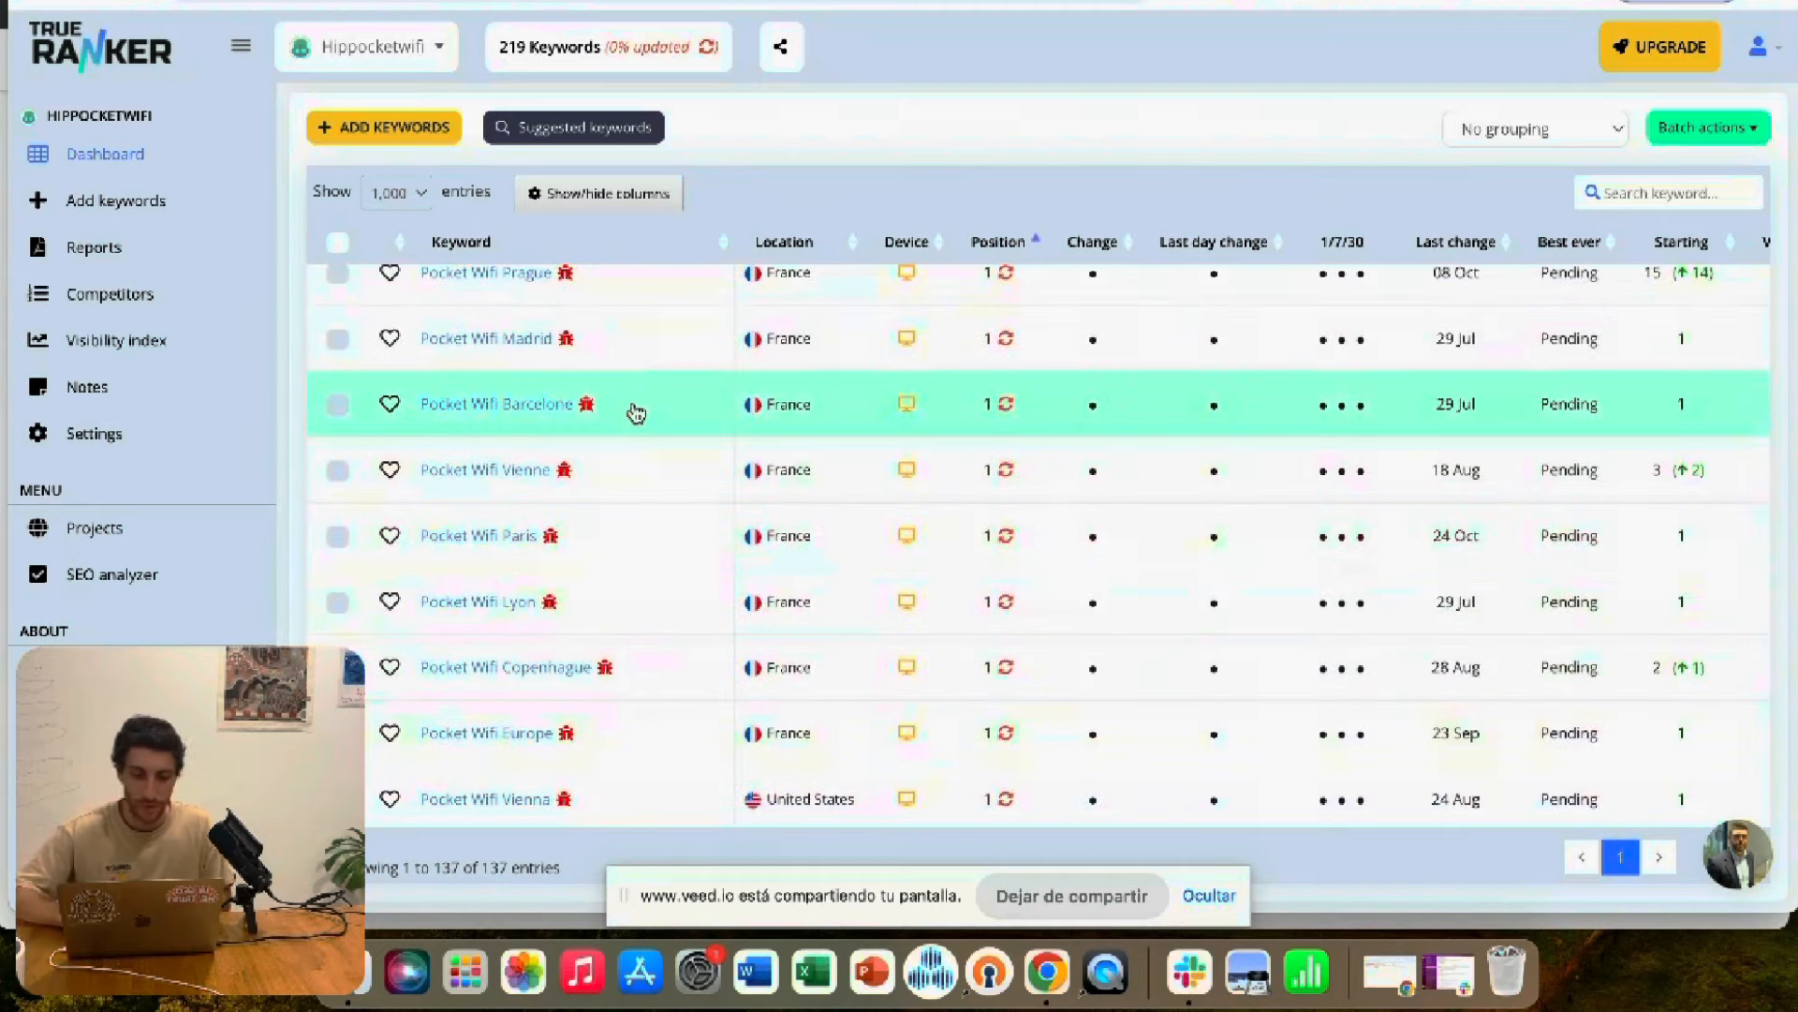
# - Open the French landing page ranking for Pocket Wifi Barcelone and examine its content down to the footer
pyautogui.click(636, 413)
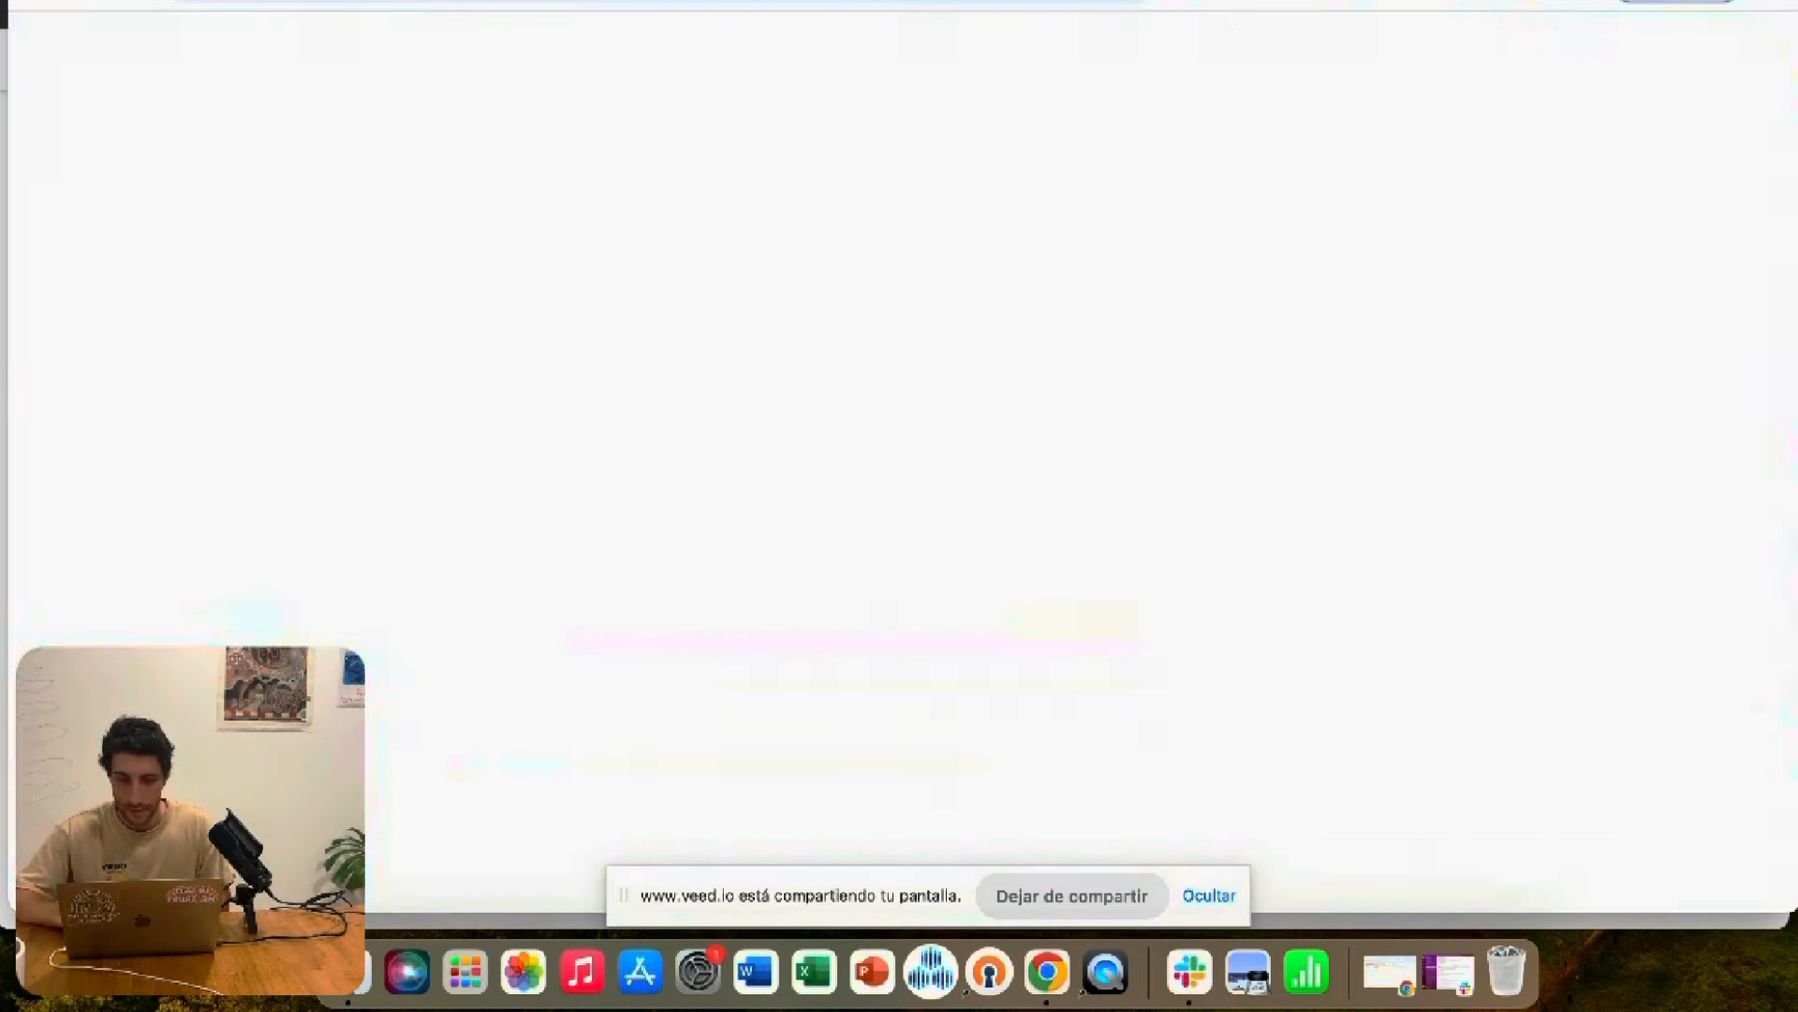
pyautogui.scroll(-5, 743, 450)
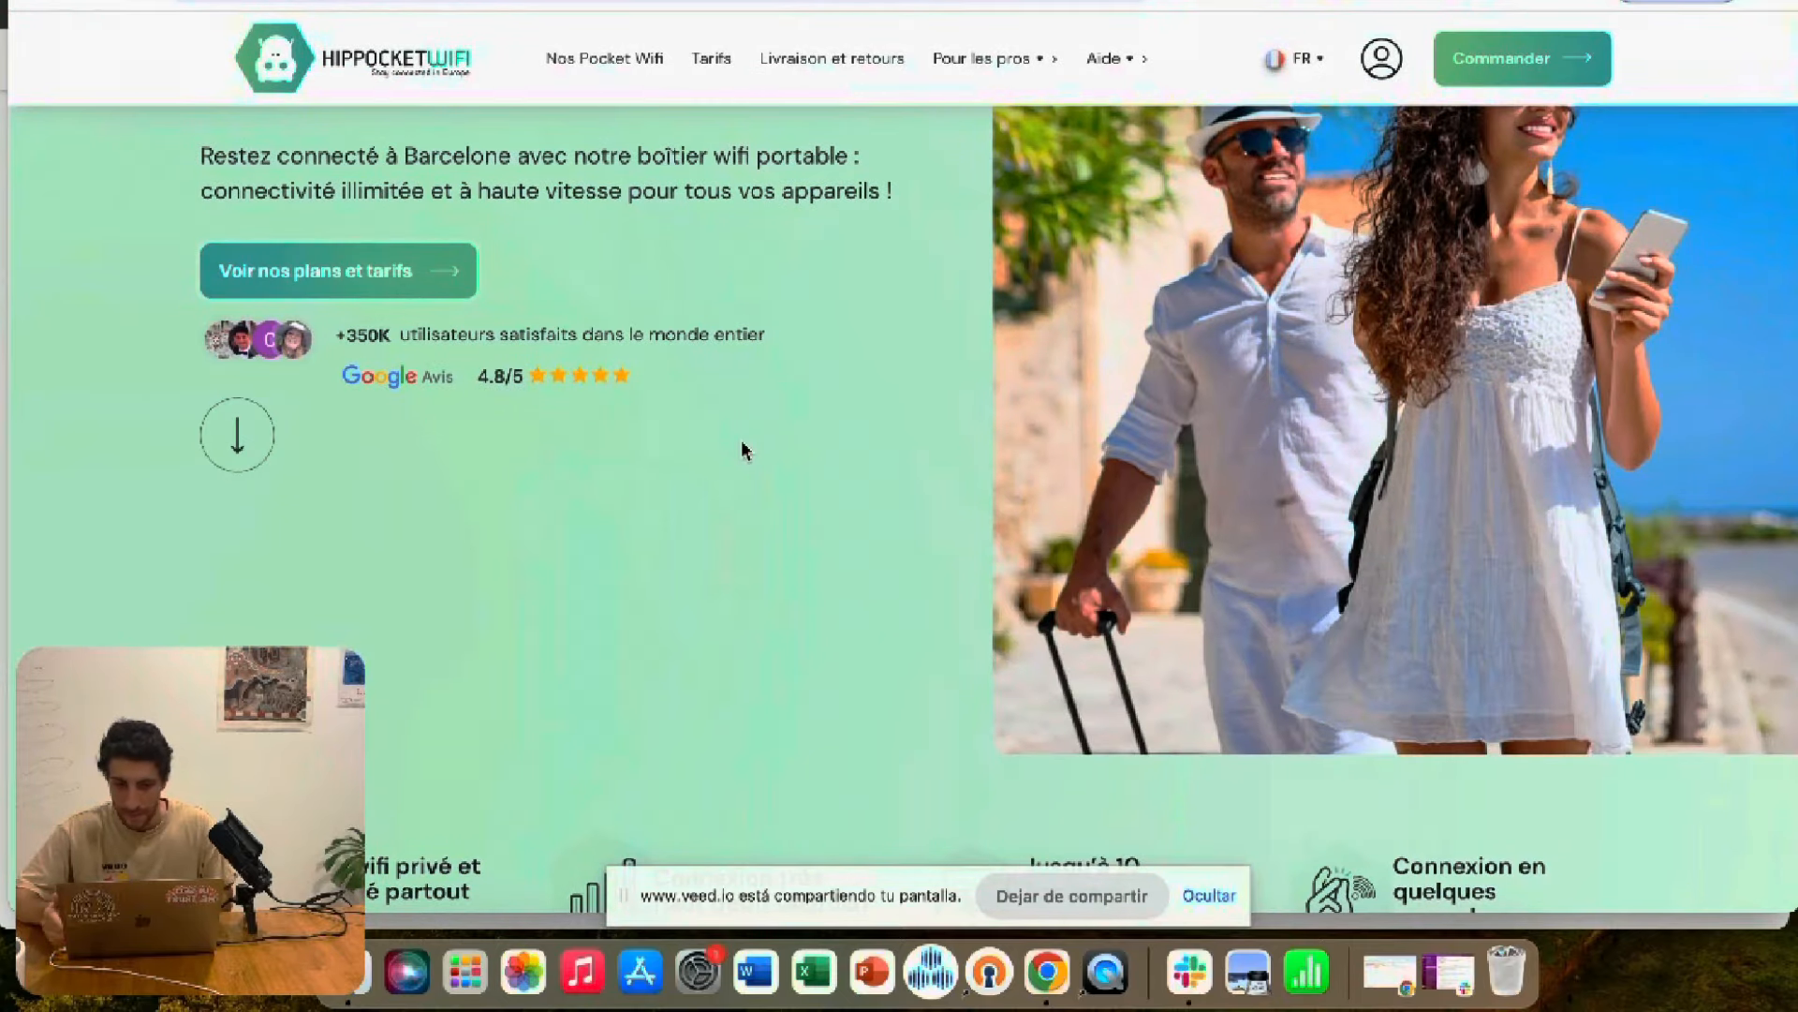
pyautogui.scroll(-15, 539, 471)
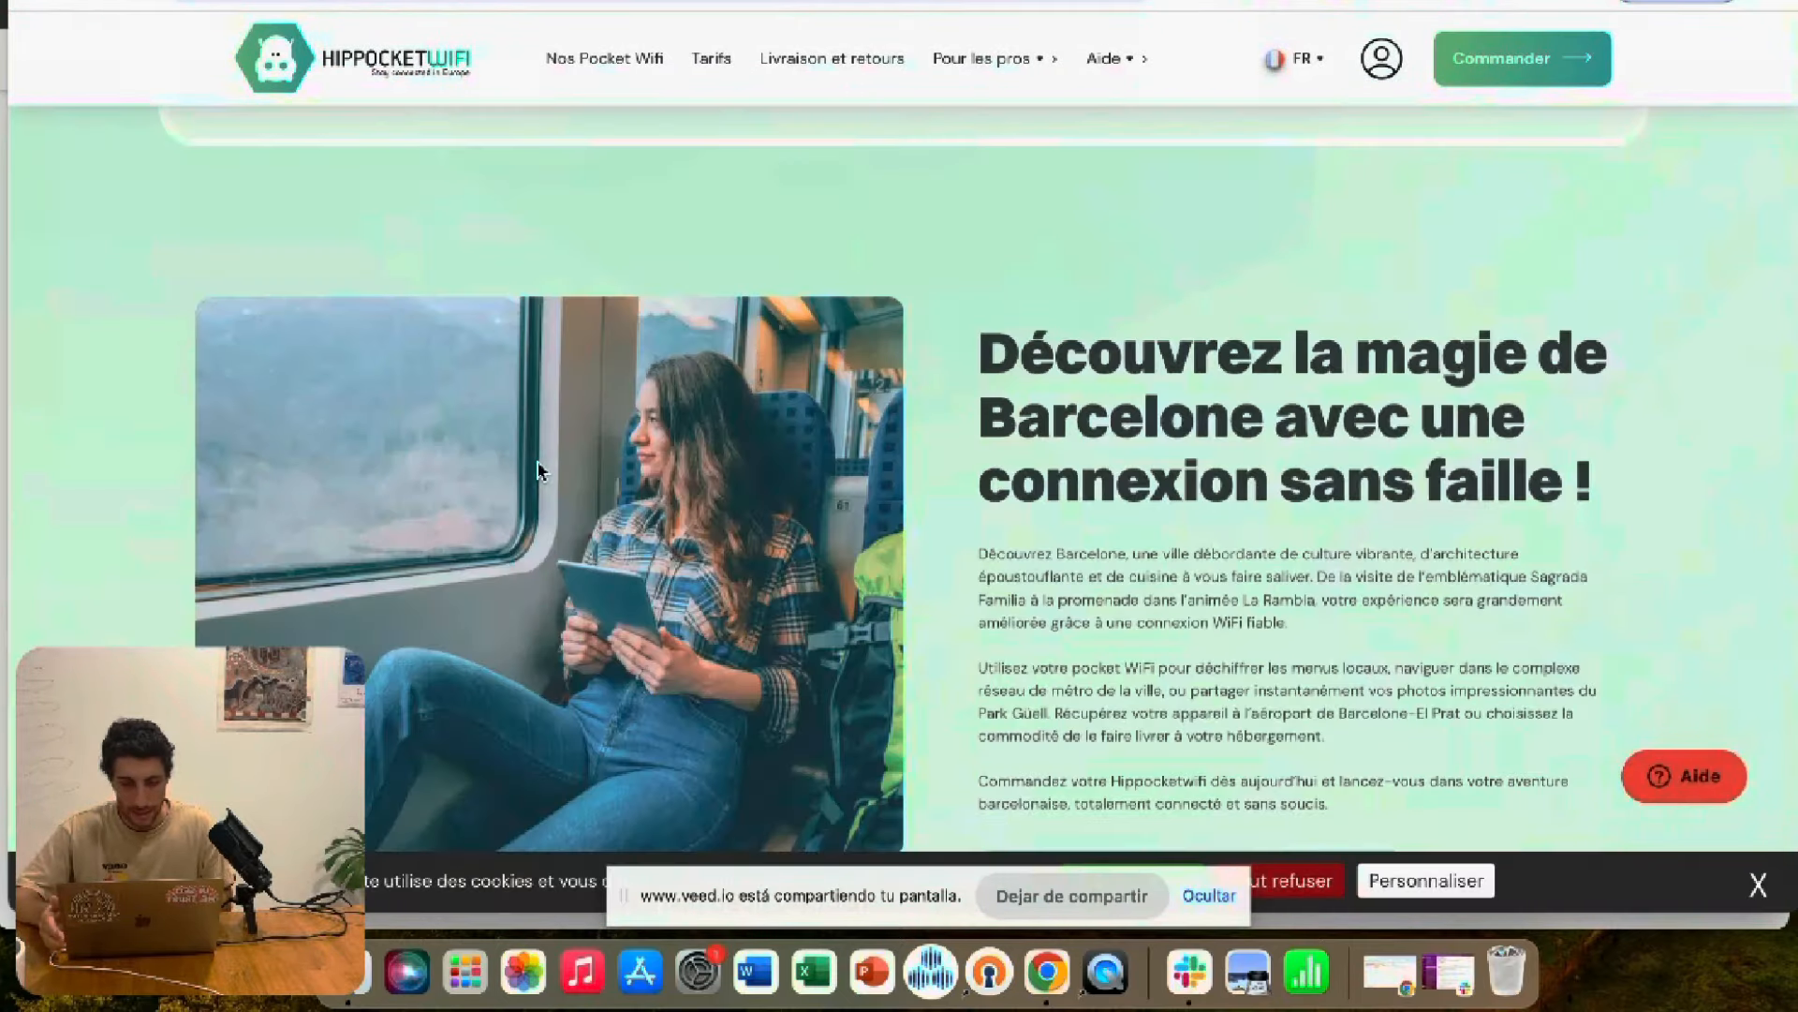
pyautogui.scroll(-15, 539, 471)
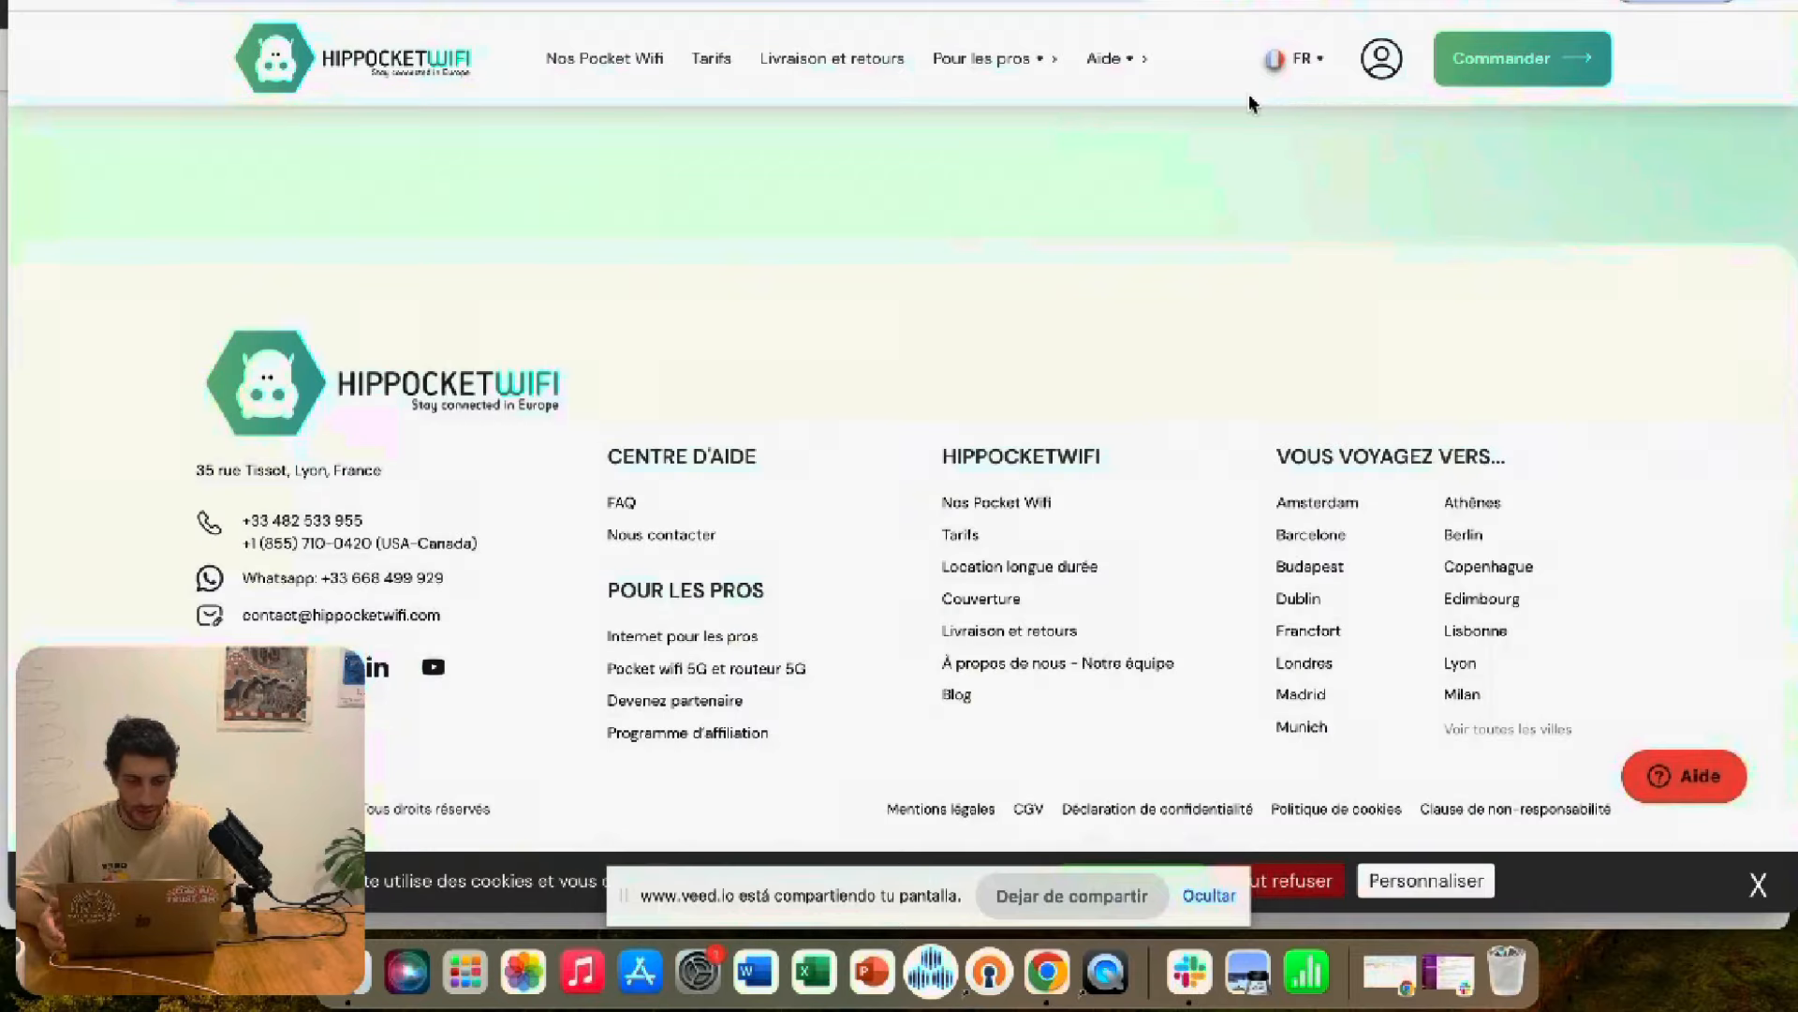
# - Switch the Barcelona landing page to Portuguese and examine its translated offer and reviews sections
pyautogui.moveTo(1296, 60)
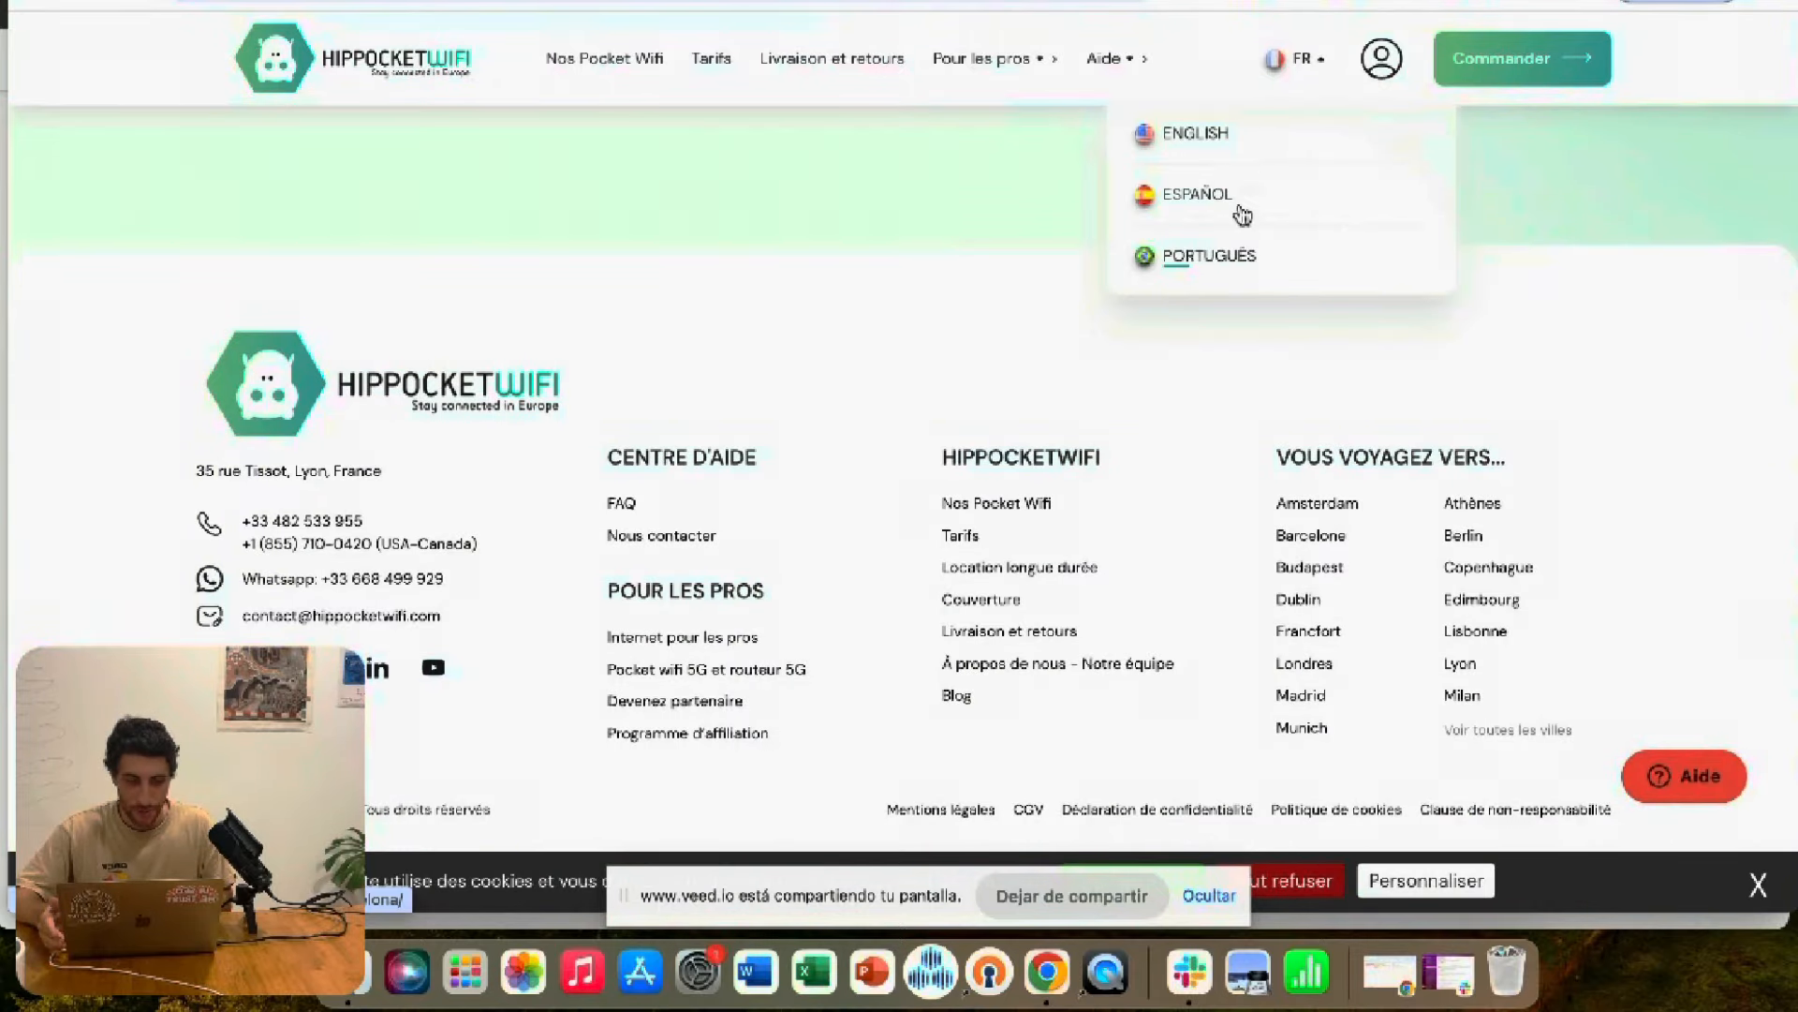
pyautogui.click(1243, 255)
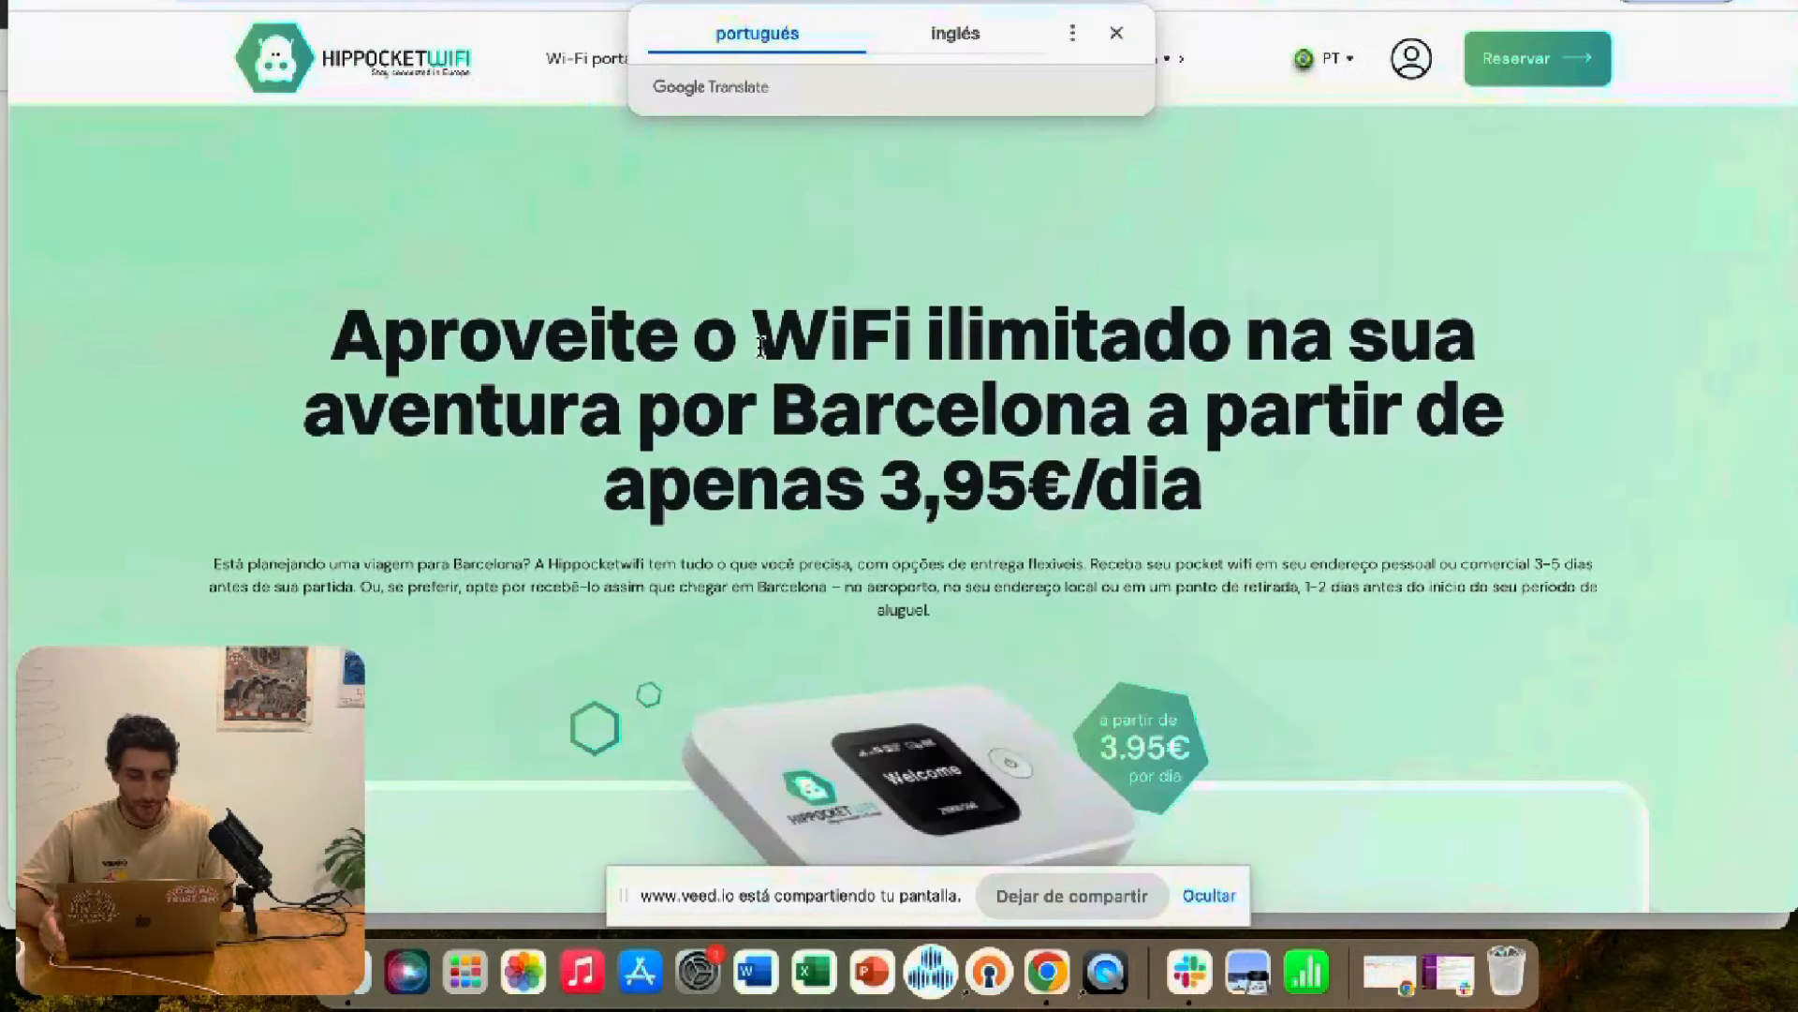
pyautogui.scroll(-20, 760, 347)
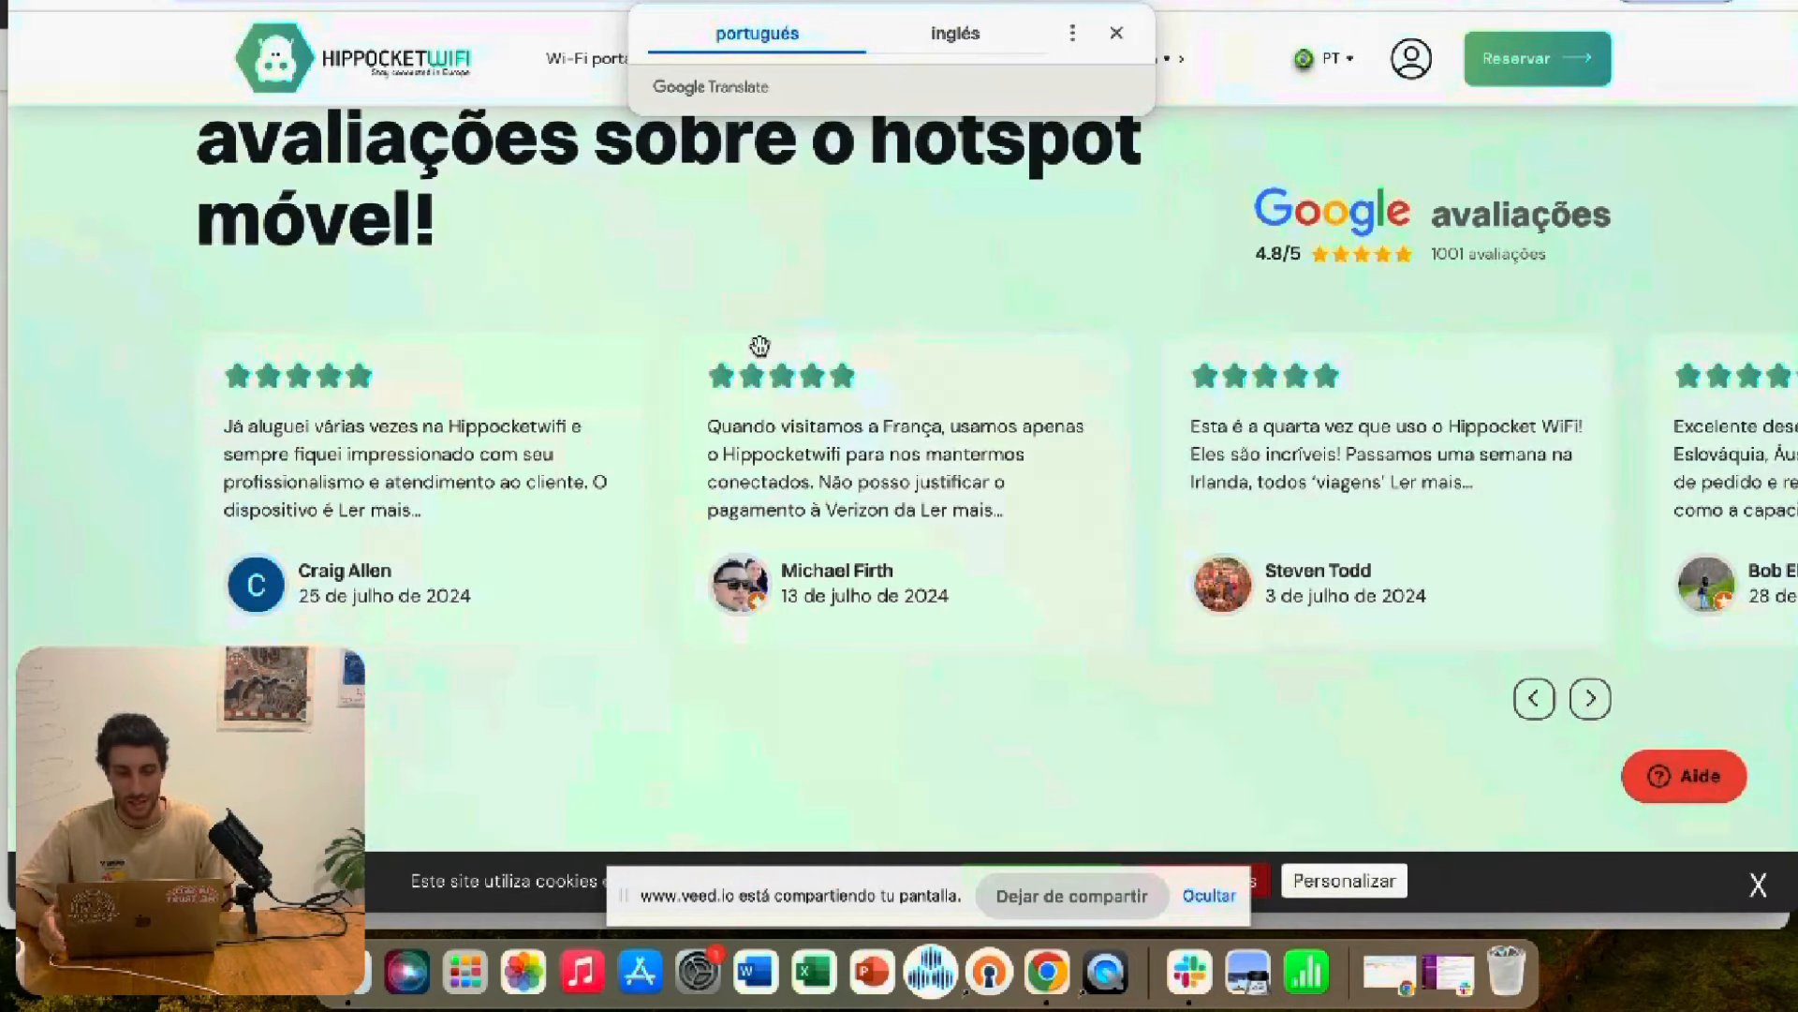
pyautogui.scroll(-10, 760, 347)
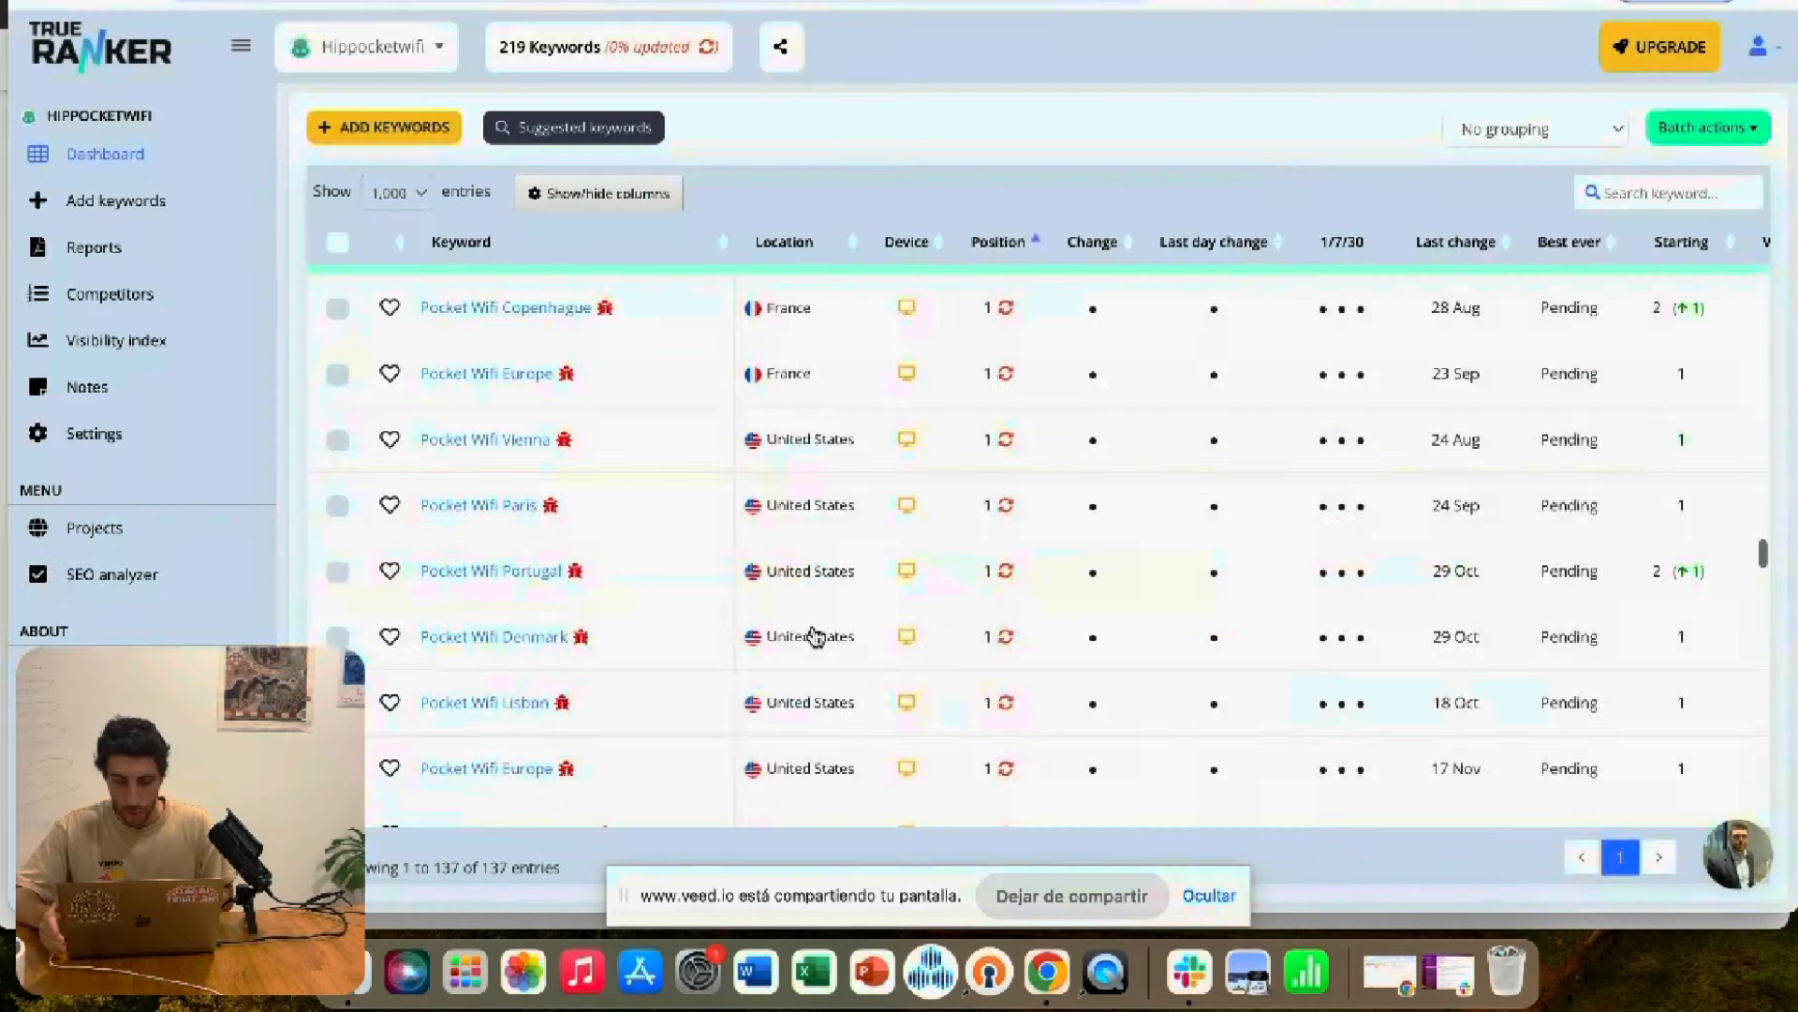
# - In TrueRanker, examine the remaining French and United States keyword rankings down to the lowest positions in the table
pyautogui.scroll(-1, 815, 636)
pyautogui.scroll(8, 815, 637)
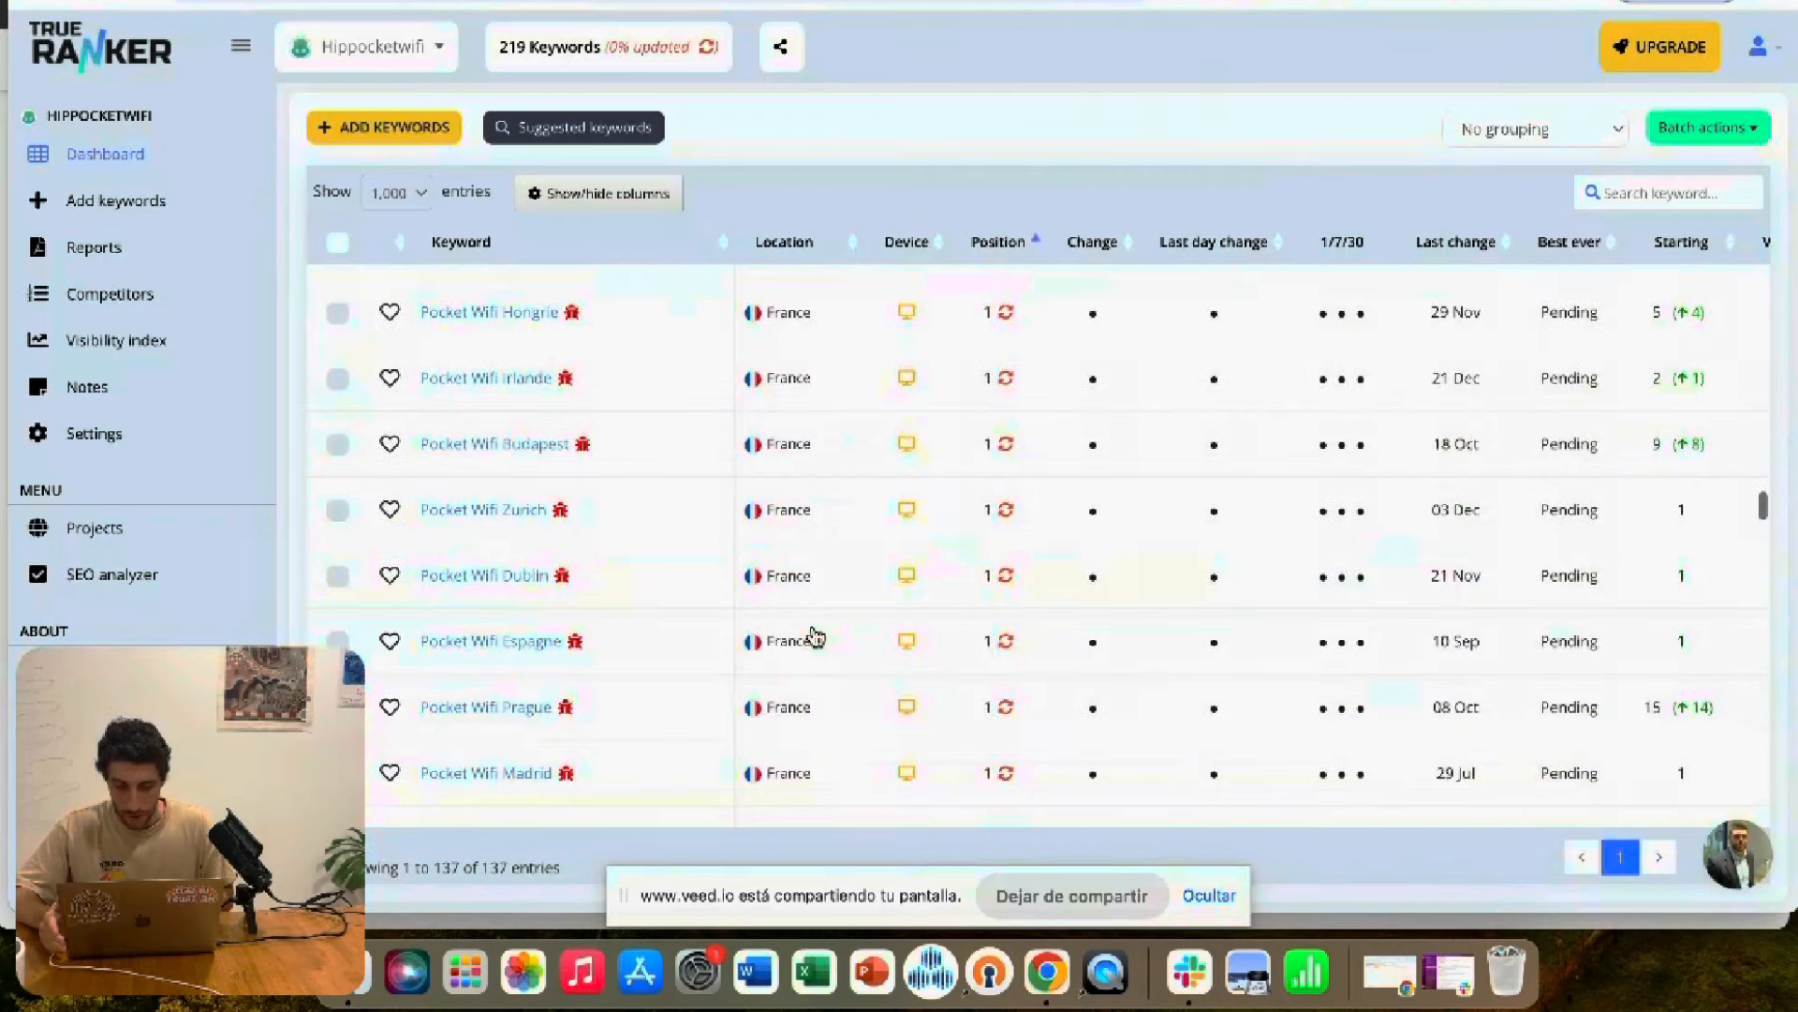
pyautogui.scroll(-8, 815, 637)
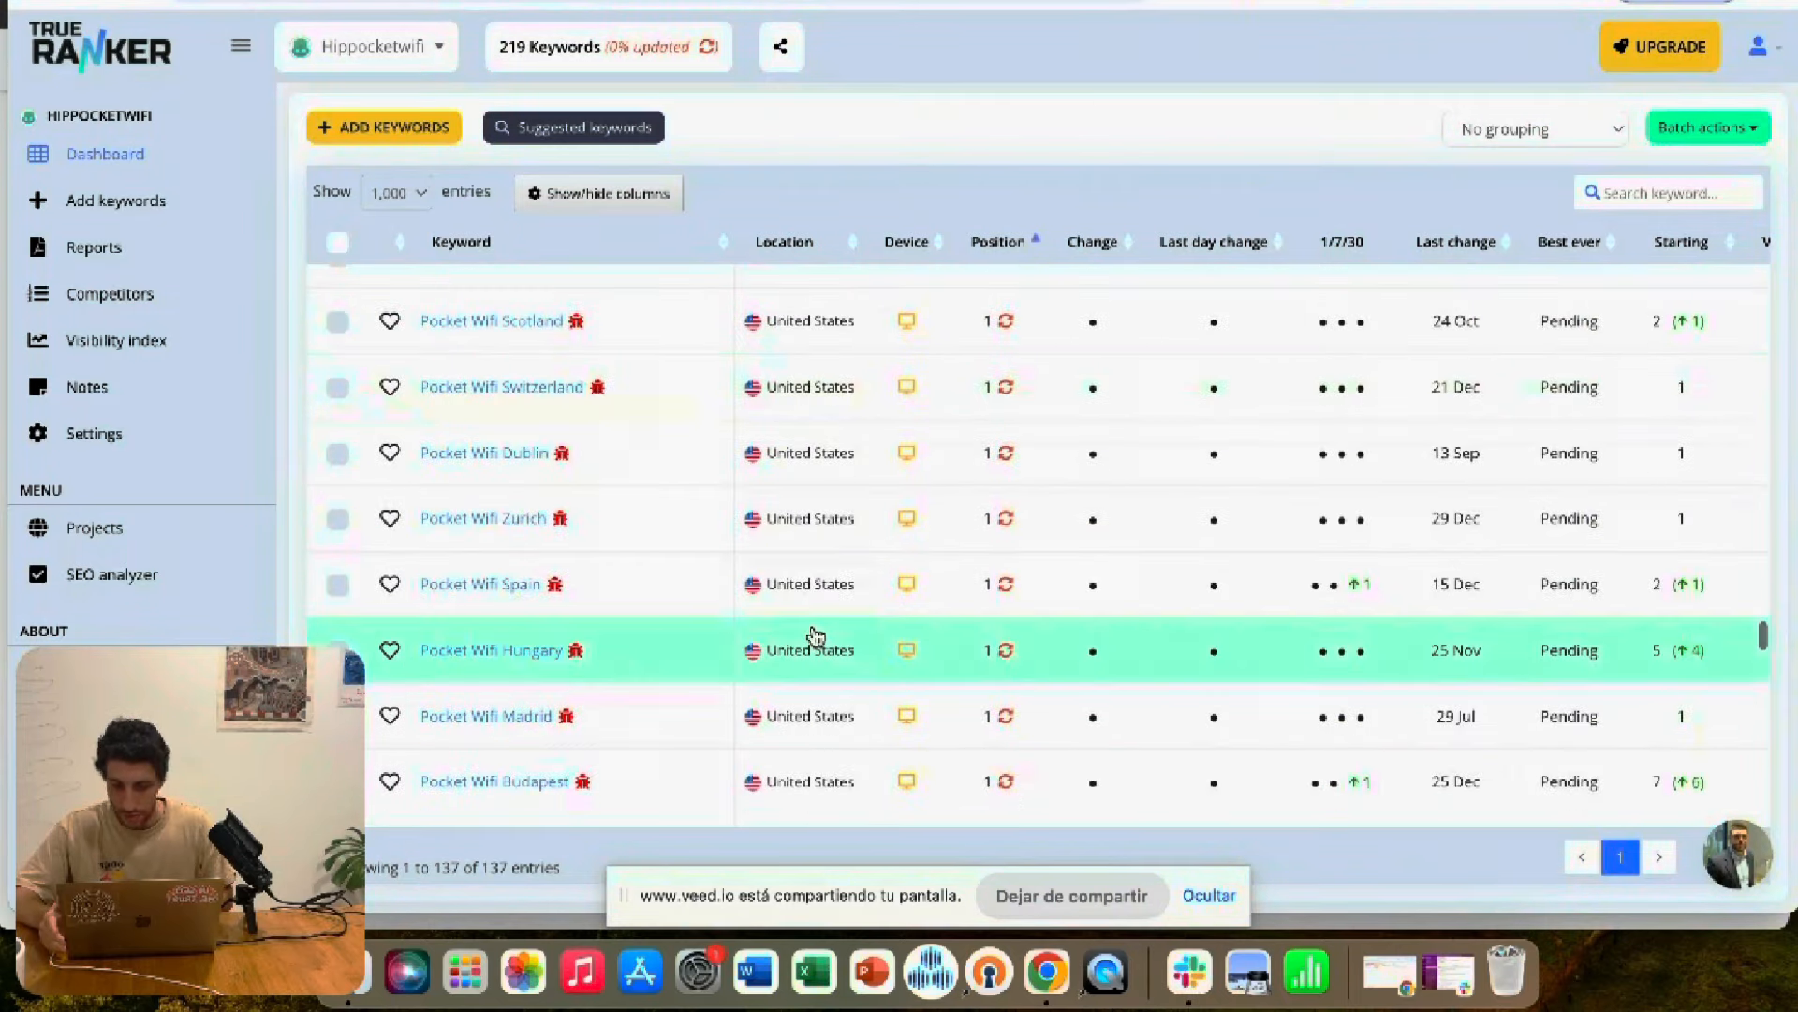
pyautogui.scroll(-10, 815, 637)
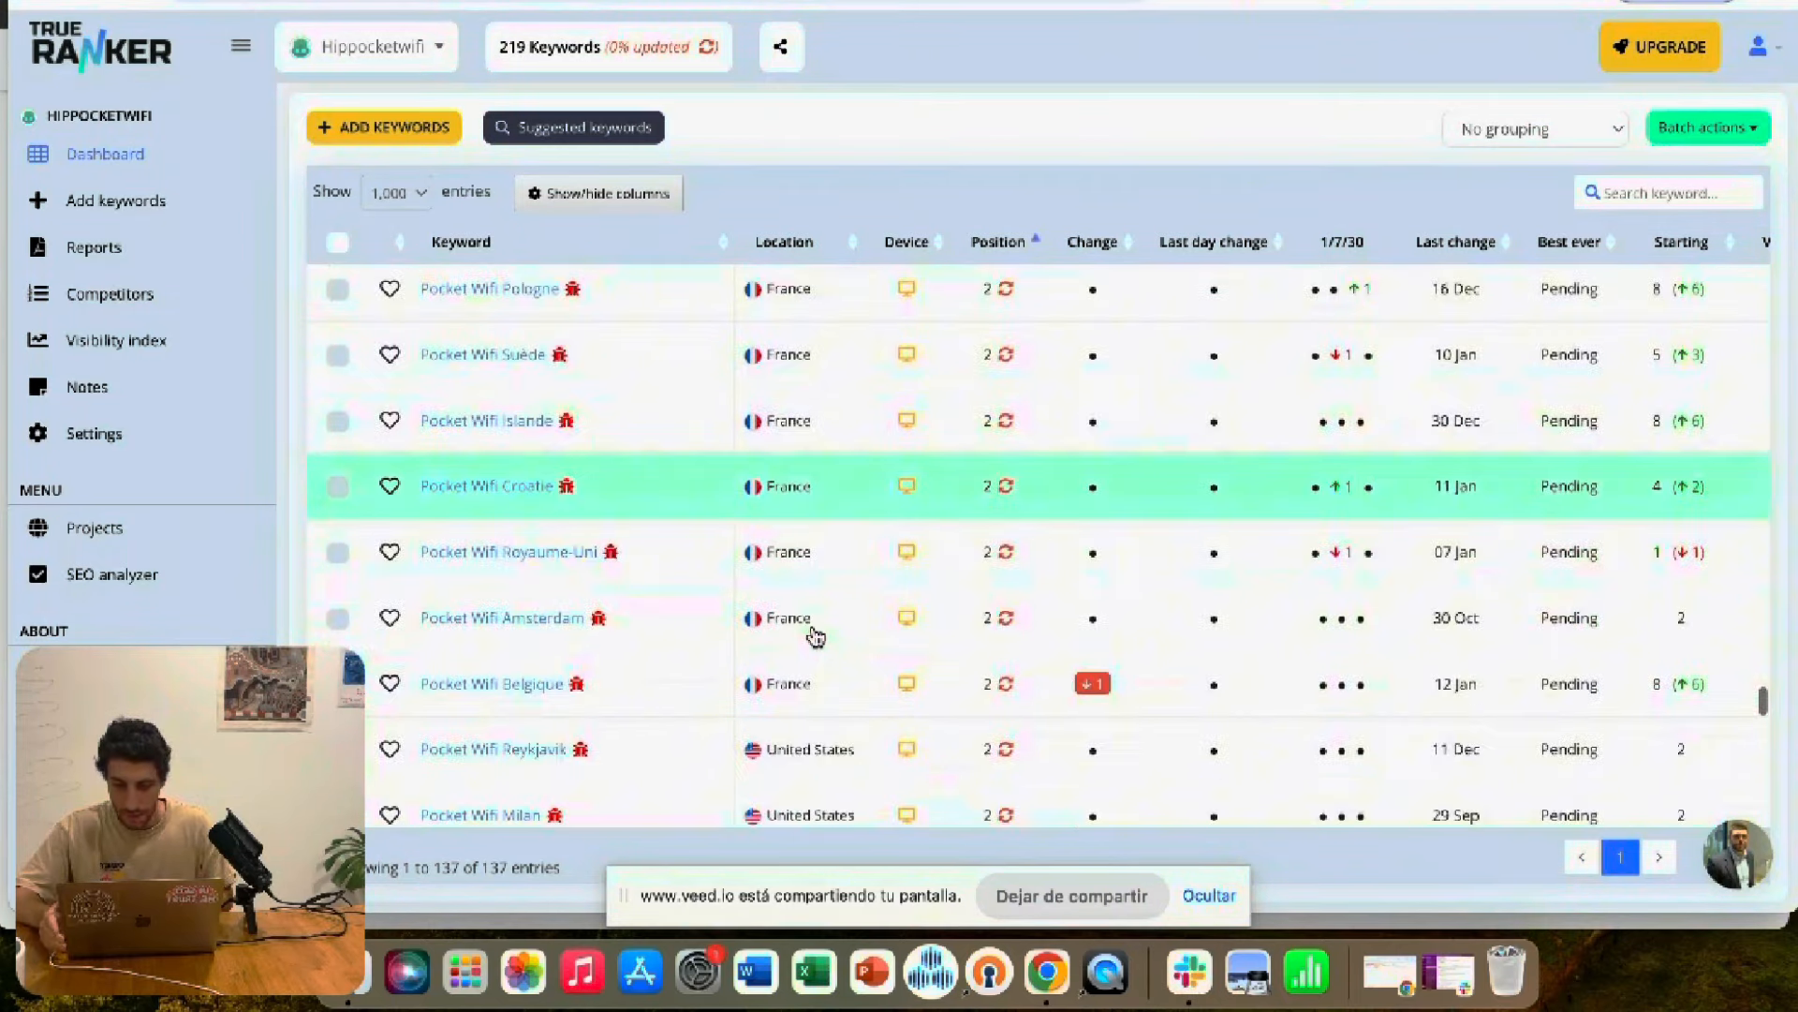
pyautogui.scroll(-10, 815, 637)
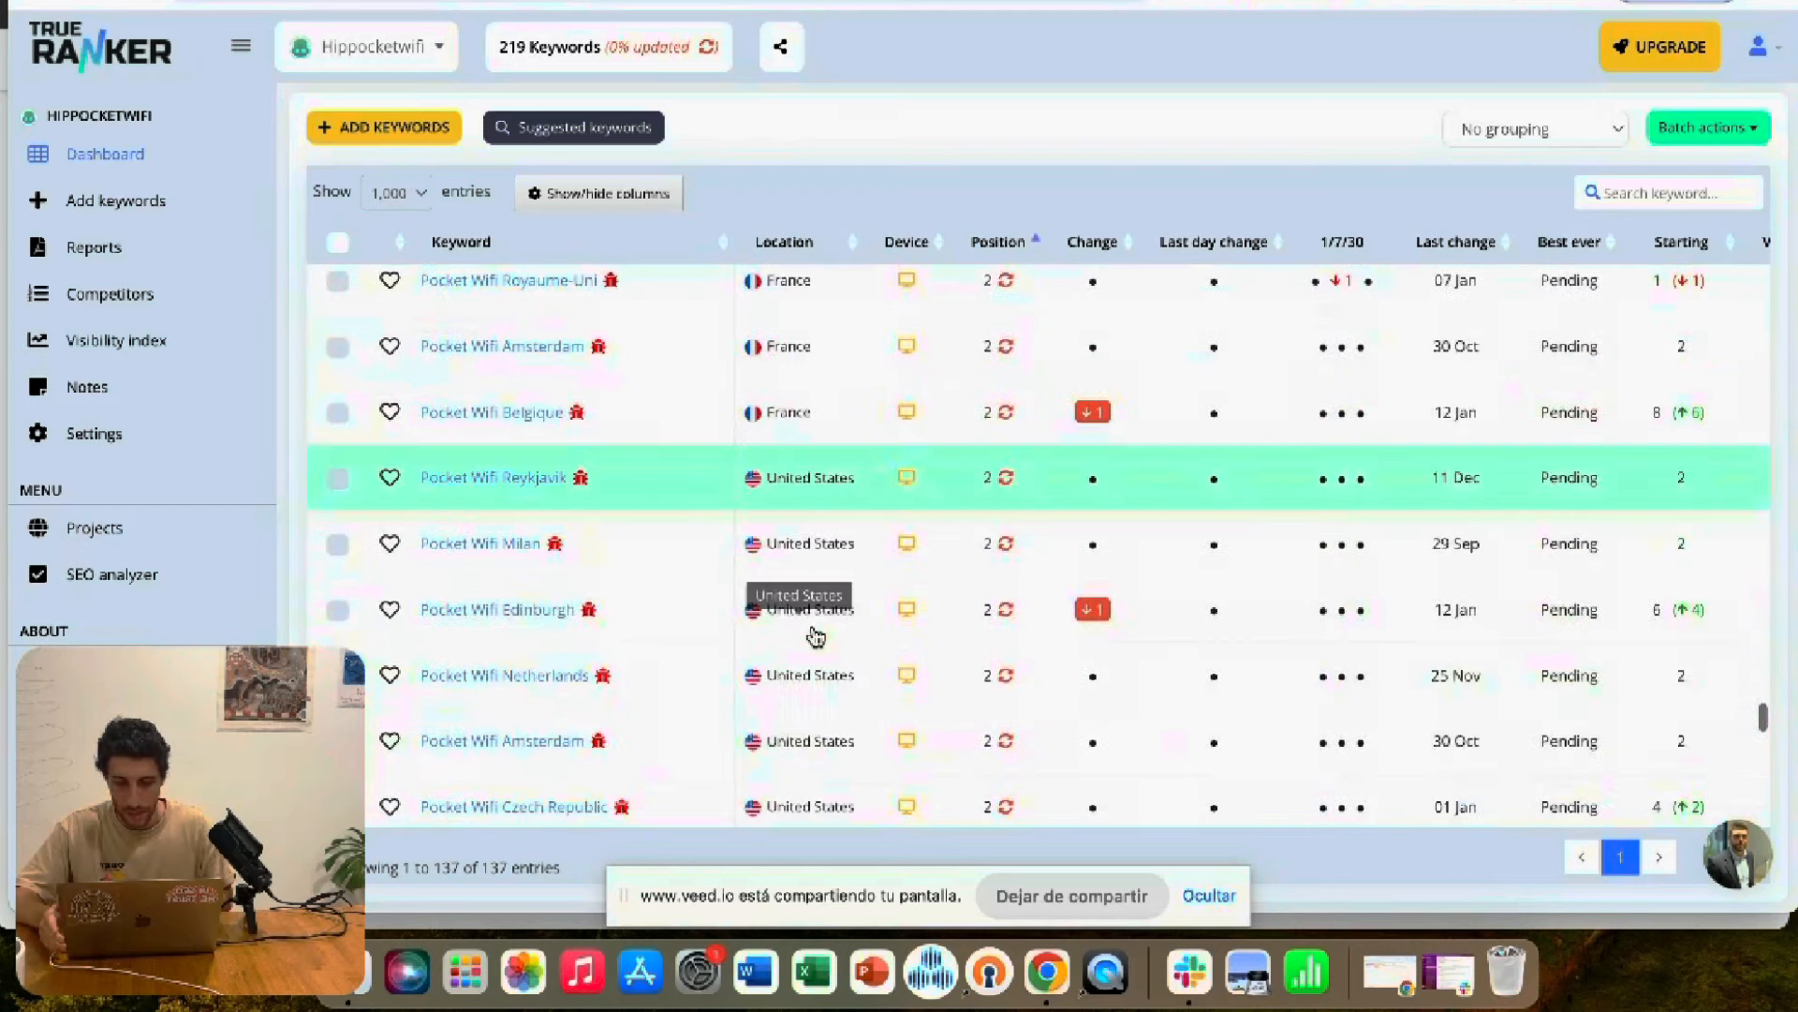
pyautogui.scroll(-2, 810, 633)
pyautogui.scroll(5, 806, 630)
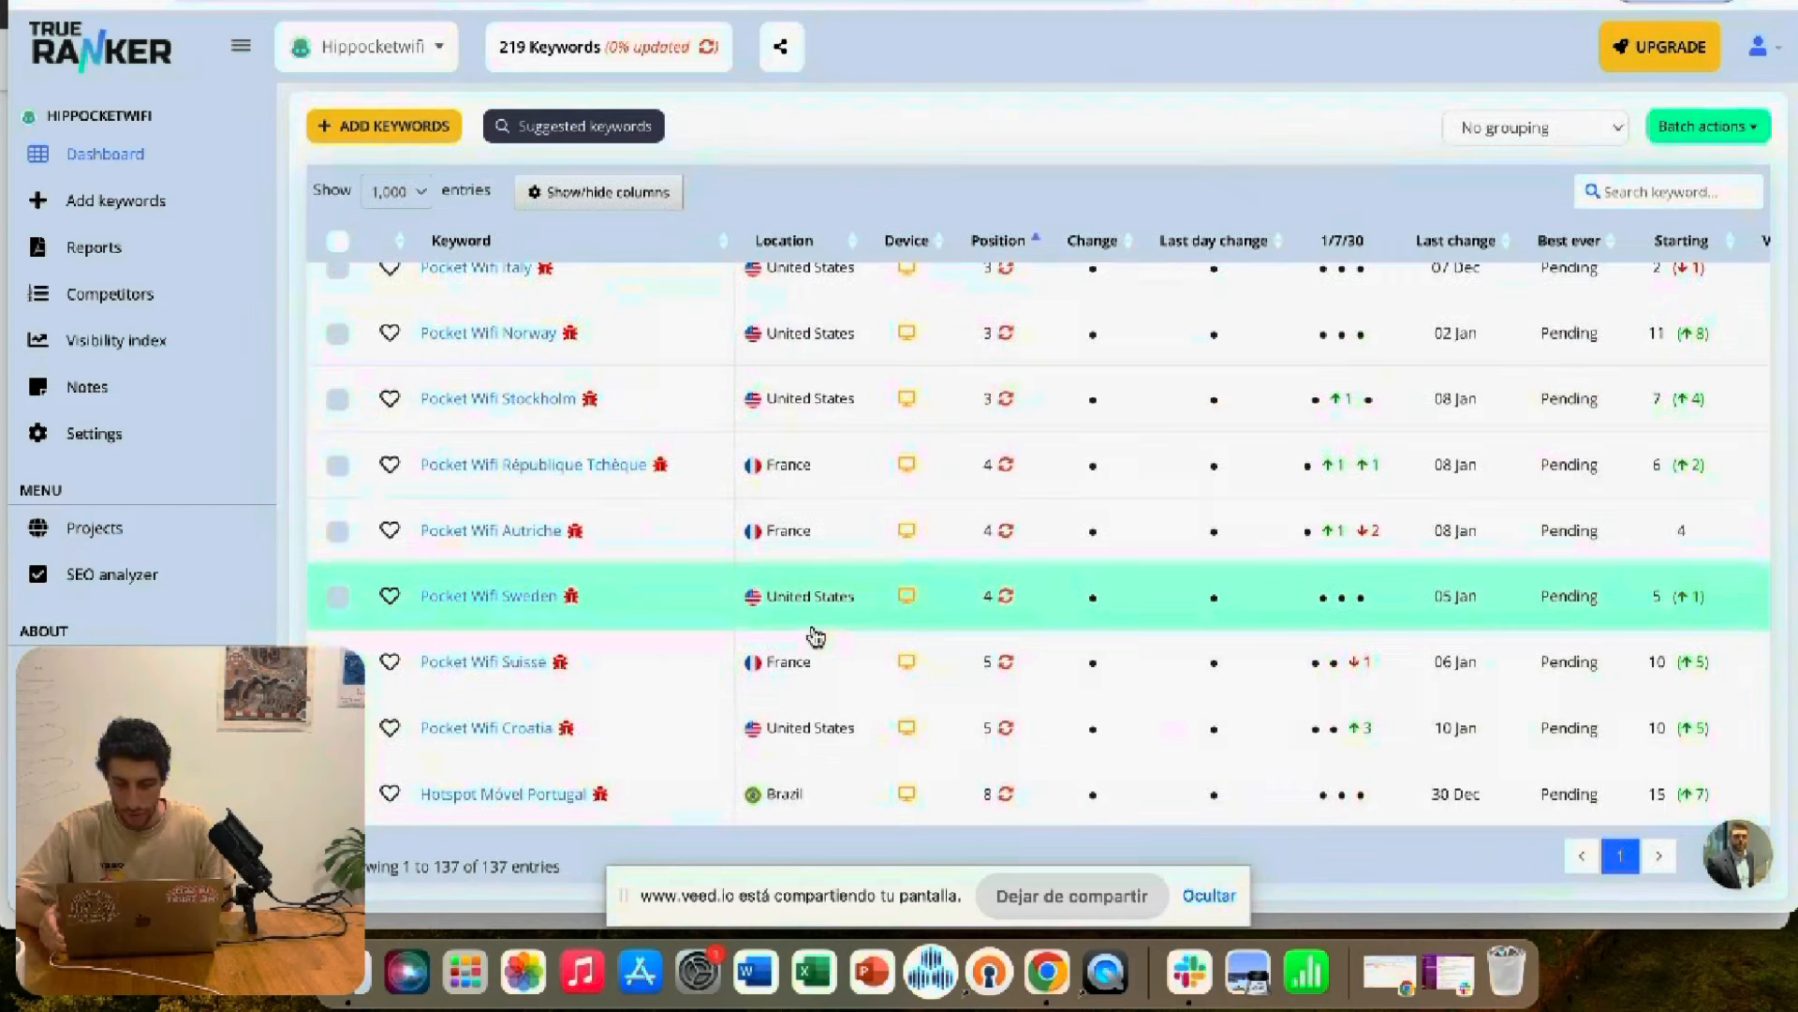
pyautogui.scroll(3, 941, 596)
pyautogui.scroll(-6, 941, 595)
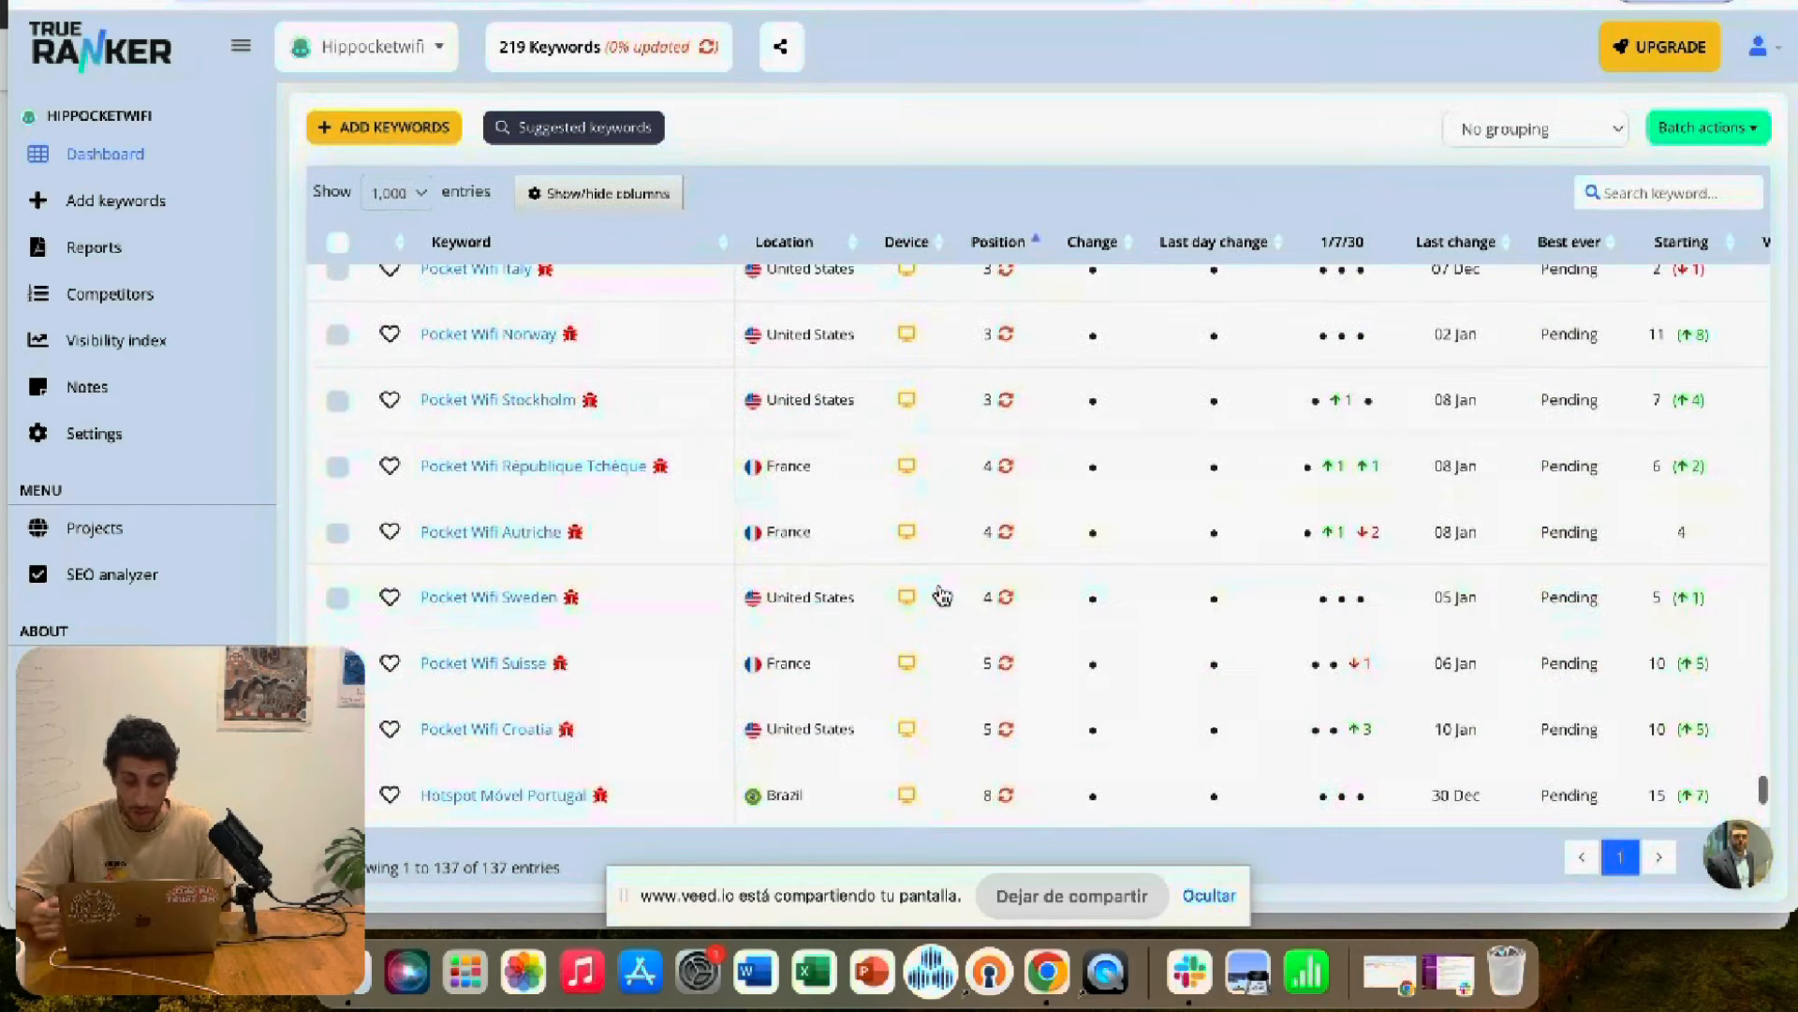
# - Open the keyword details for Pocket Wifi Danemark and visit the ranking hippocketwifi.com blog page
pyautogui.click(600, 614)
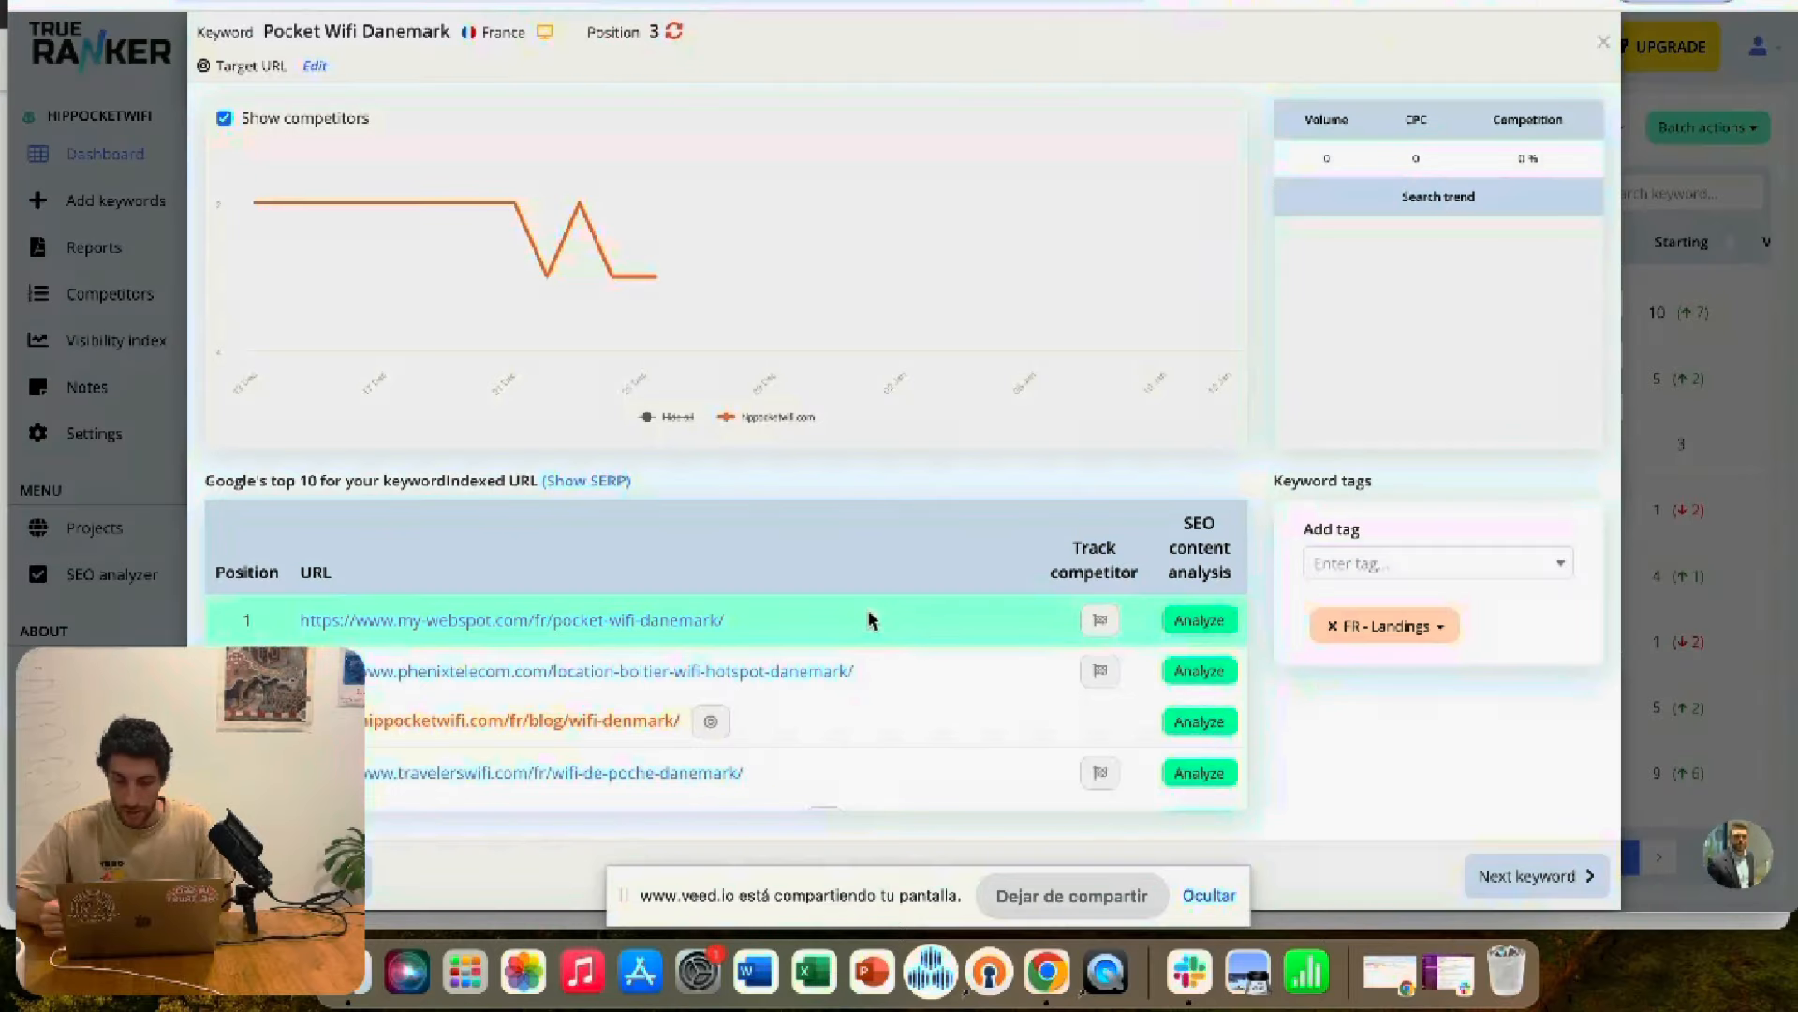
pyautogui.click(546, 727)
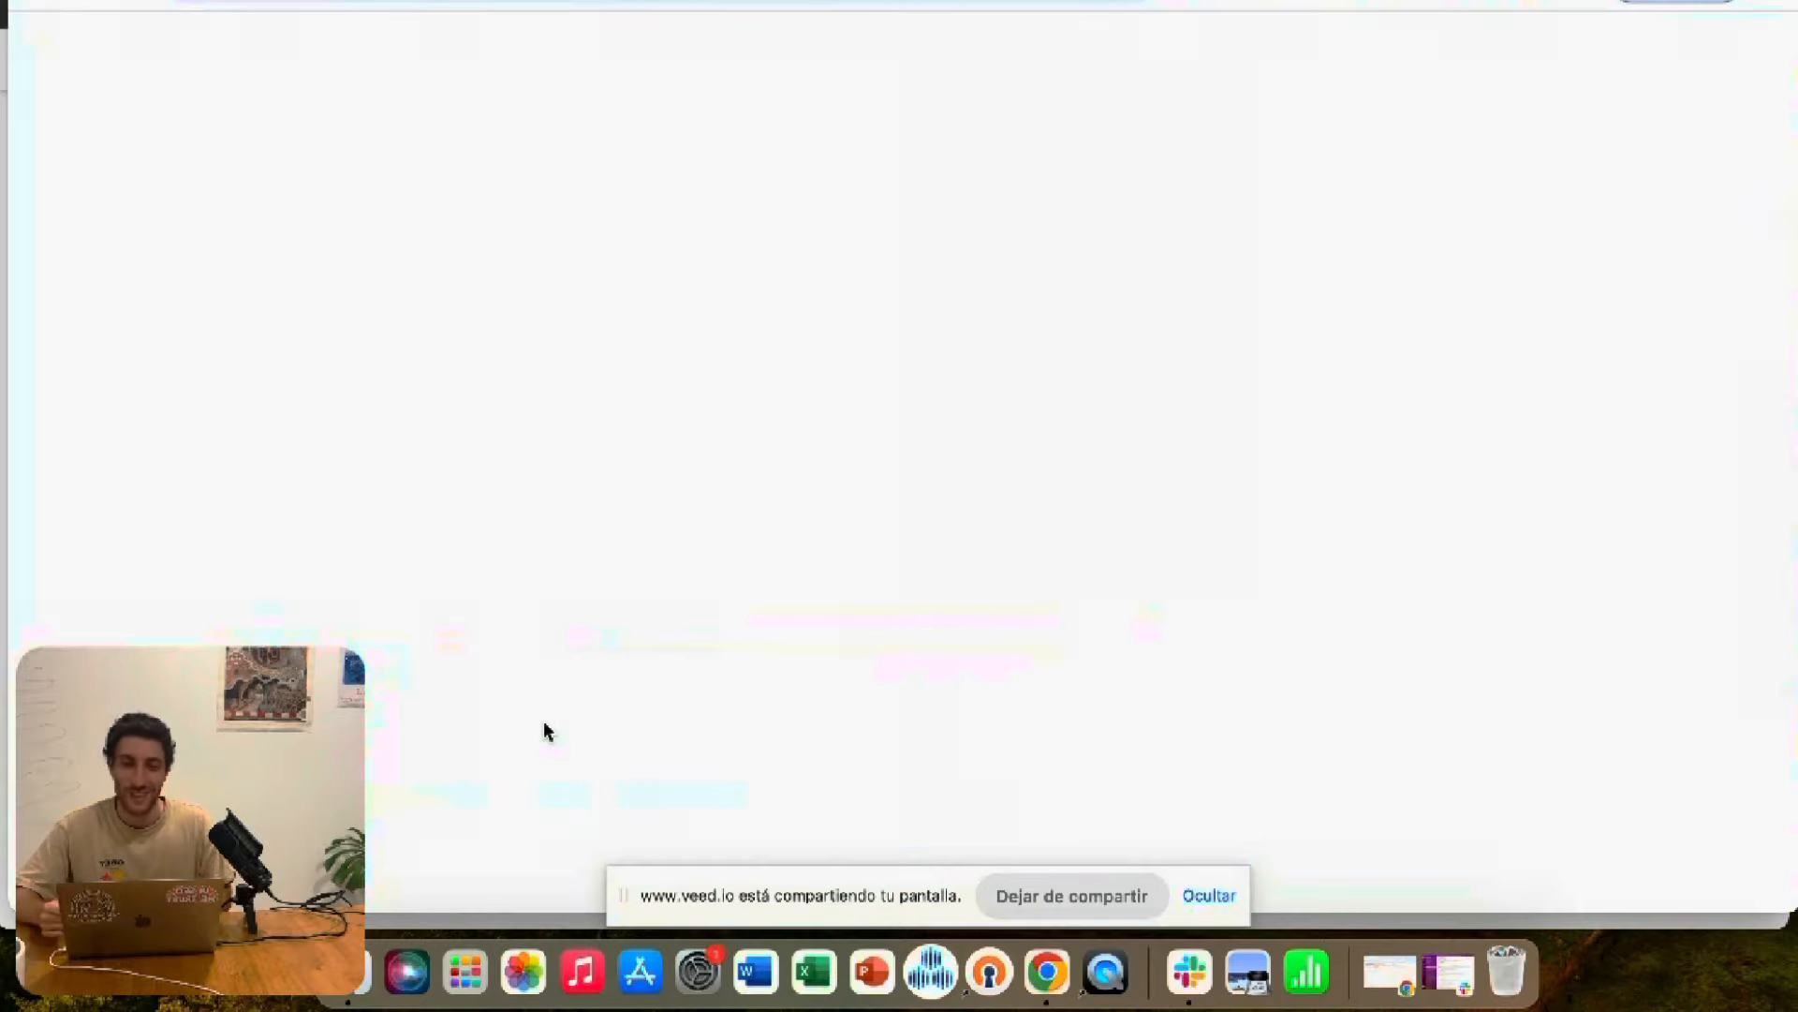